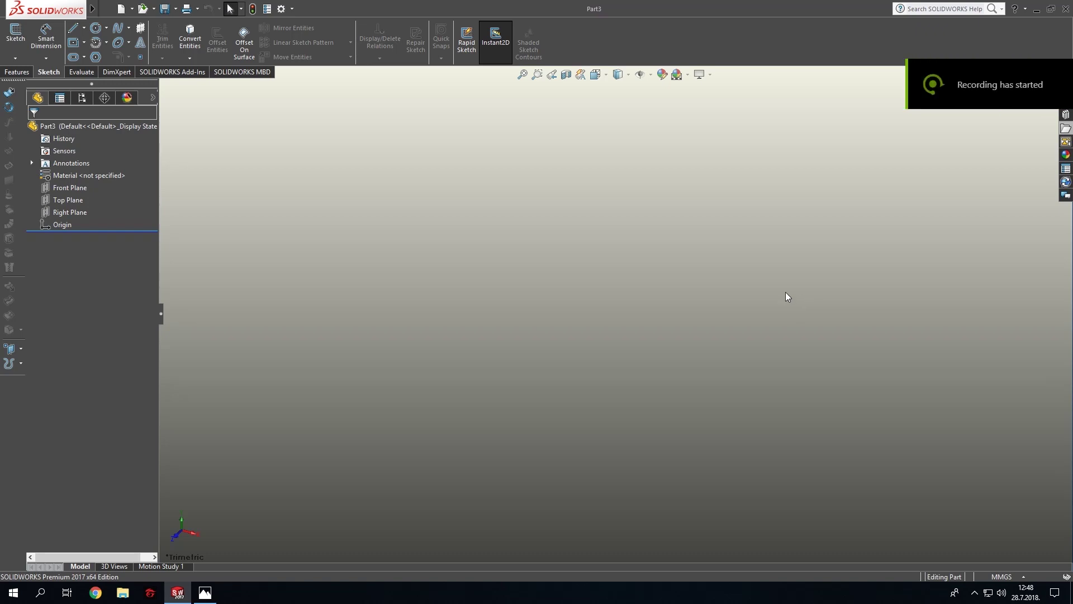
Check the bearing drawing photo, then start a sketch on the Front Plane.
{"action": "left_click", "coordinate": [211, 595]}
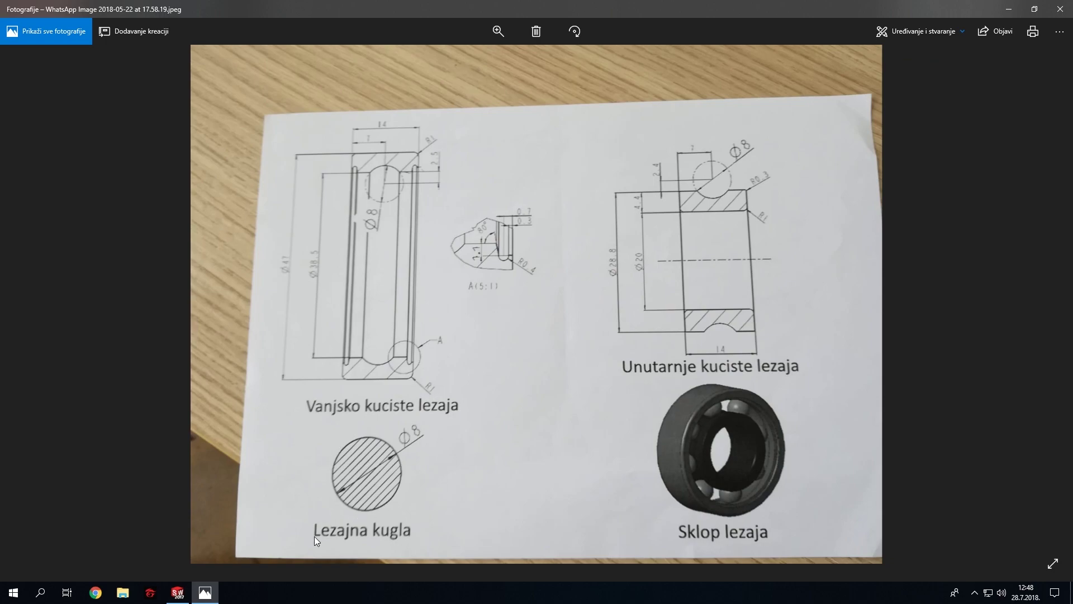
{"action": "left_click", "coordinate": [179, 595]}
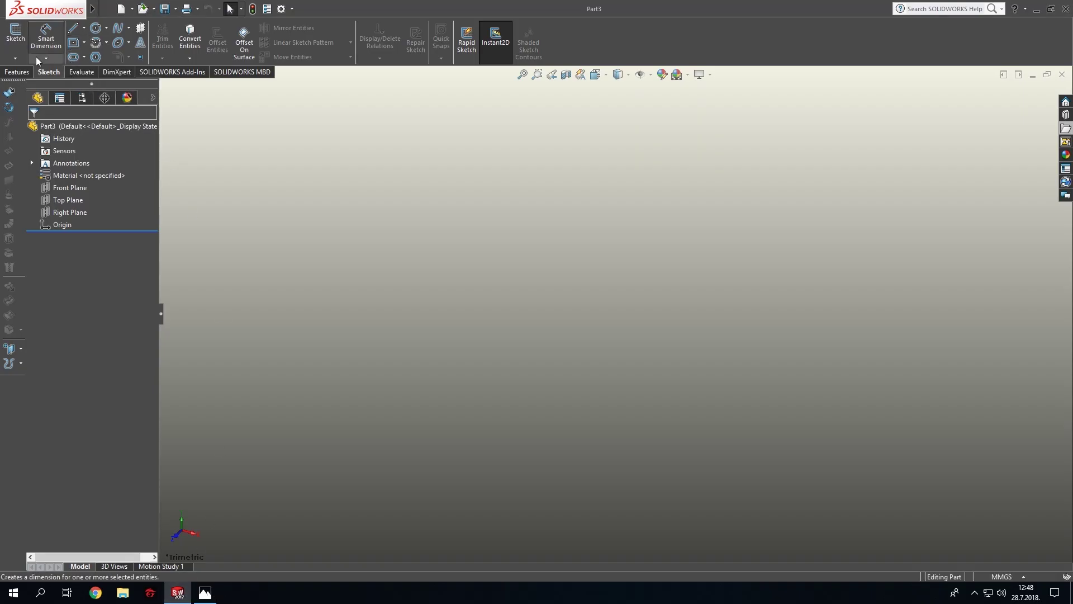
{"action": "left_click", "coordinate": [15, 33]}
{"action": "left_click", "coordinate": [455, 174]}
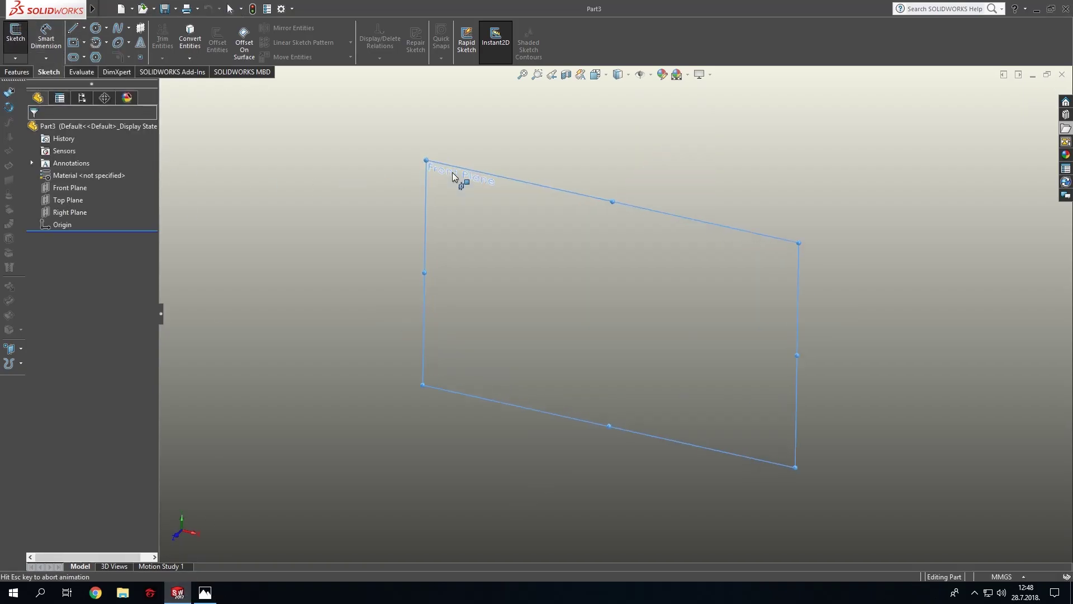
Draw a 180° centre-point arc centred at the origin.
{"action": "left_click", "coordinate": [96, 42]}
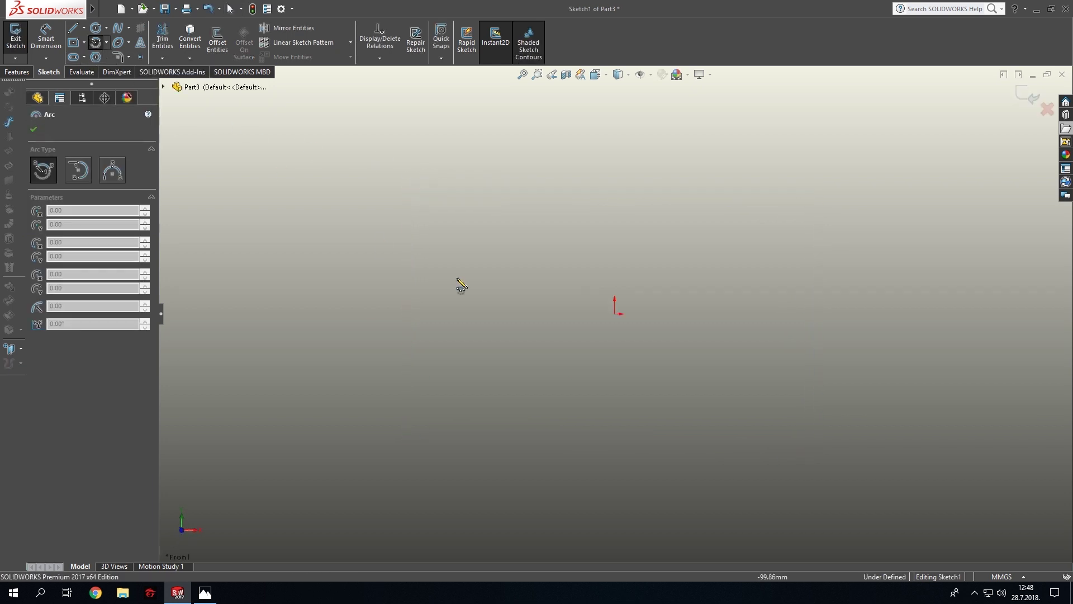
{"action": "left_click", "coordinate": [615, 315]}
{"action": "left_click", "coordinate": [615, 242]}
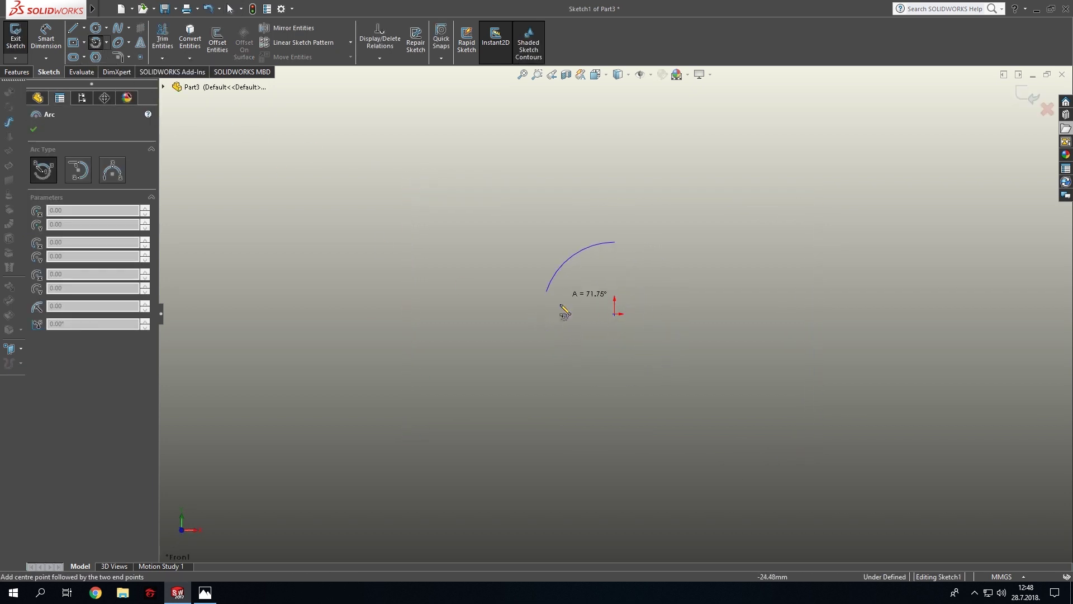
{"action": "left_click", "coordinate": [615, 385]}
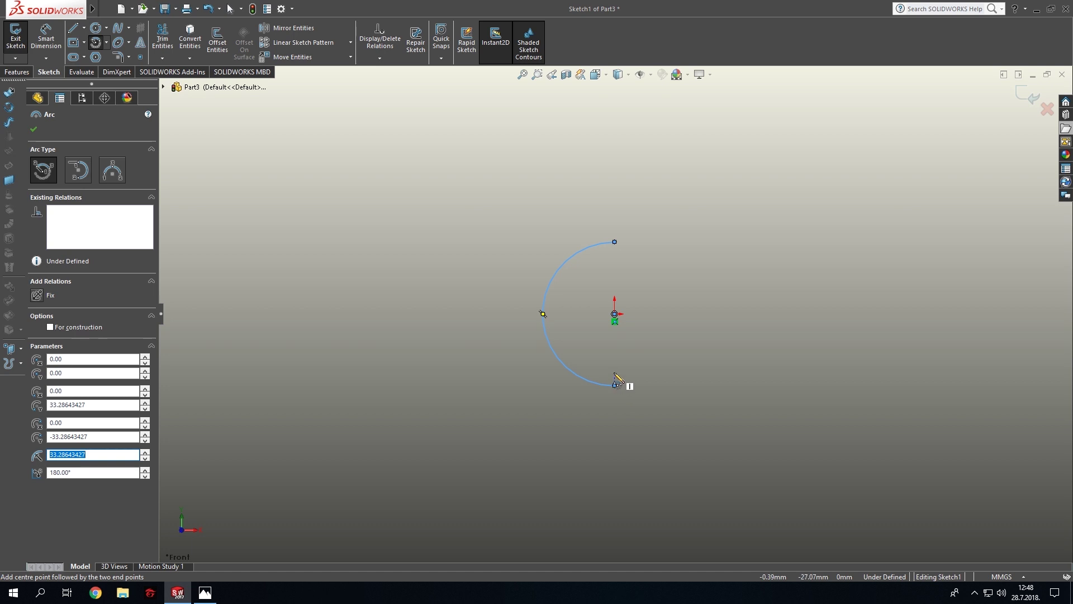
{"action": "key", "text": "Escape"}
Draw a vertical centerline through the origin, spanning past the arc.
{"action": "left_click", "coordinate": [84, 27]}
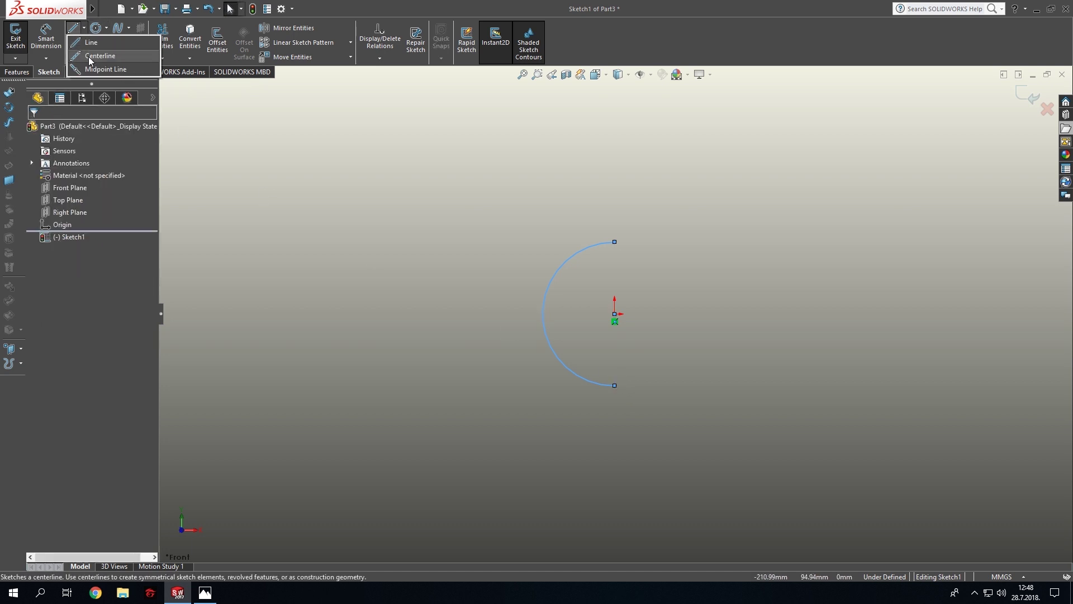
{"action": "left_click", "coordinate": [88, 57]}
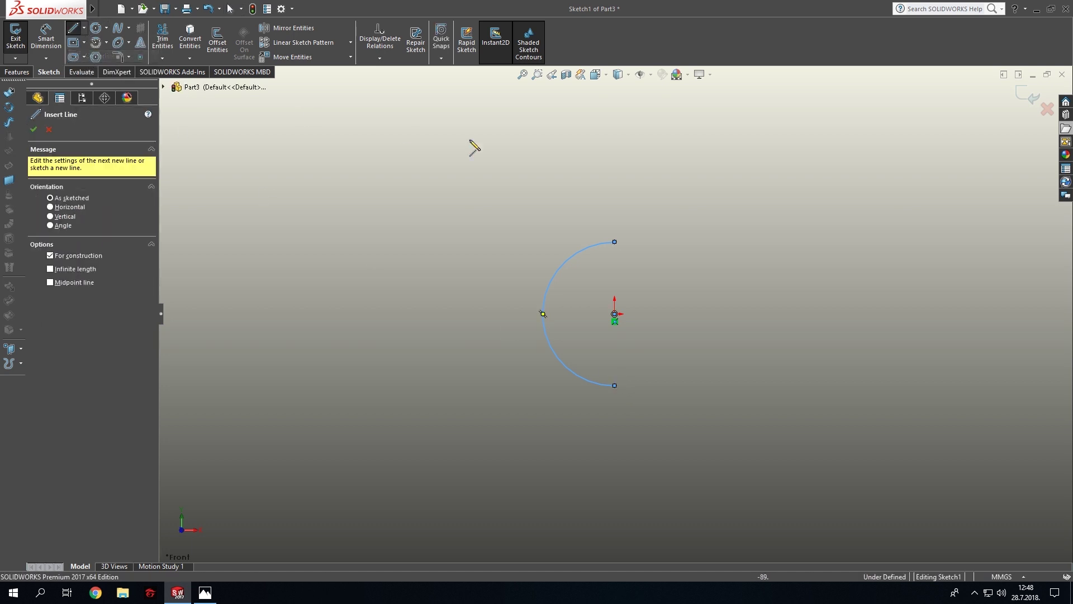
{"action": "left_click", "coordinate": [617, 145]}
{"action": "left_click", "coordinate": [615, 506]}
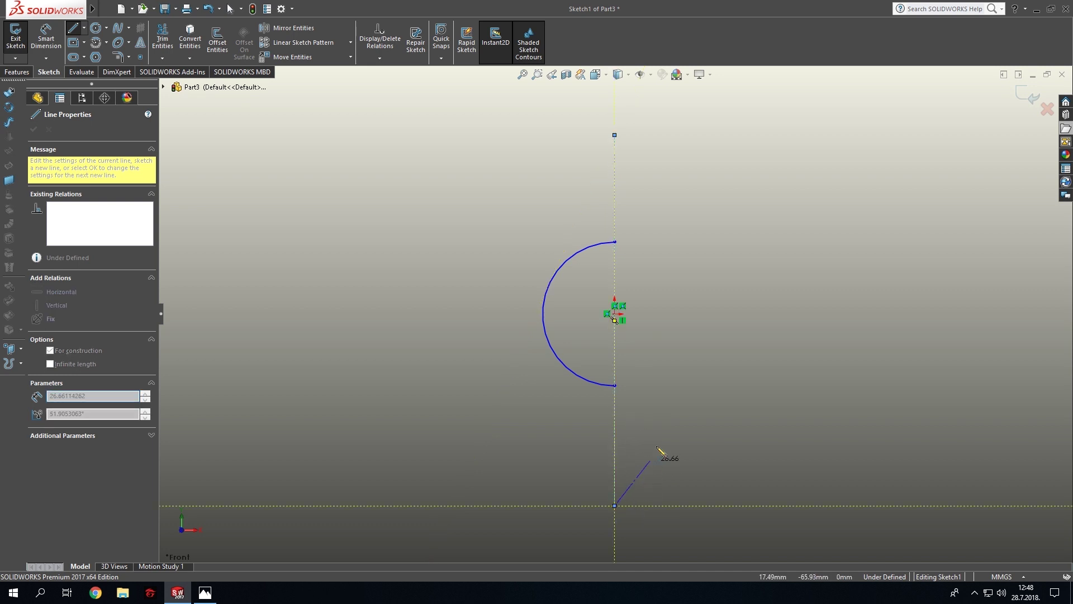
{"action": "key", "text": "Escape"}
Close the half-circle with a straight line between the arc's ends.
{"action": "left_click", "coordinate": [72, 32]}
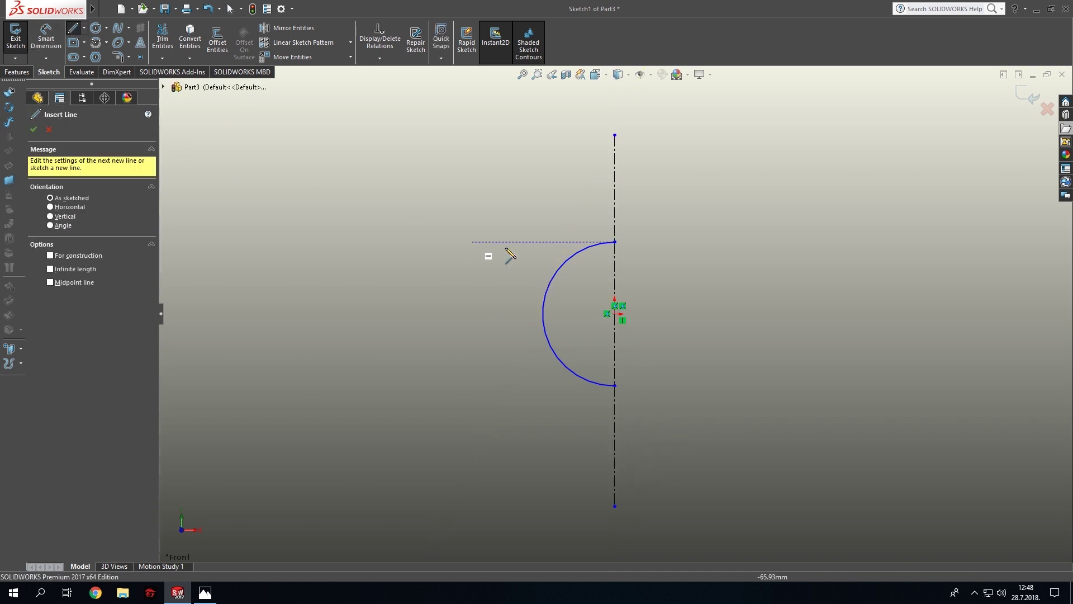
{"action": "left_click", "coordinate": [615, 242]}
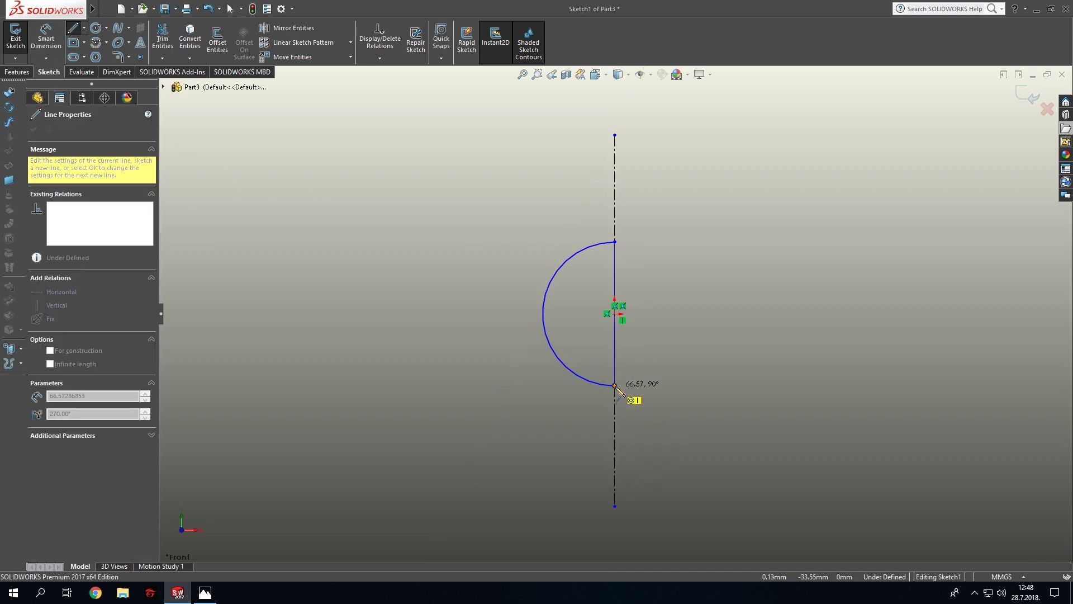
{"action": "left_click", "coordinate": [615, 385]}
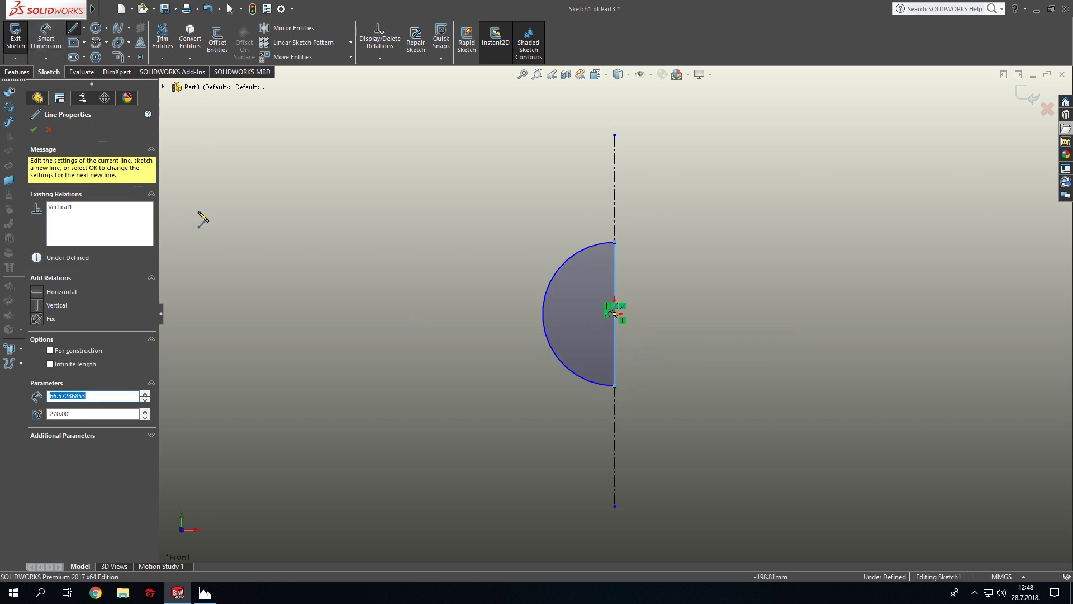
{"action": "key", "text": "Escape"}
Dimension the arc's radius to 4.
{"action": "left_click", "coordinate": [545, 305]}
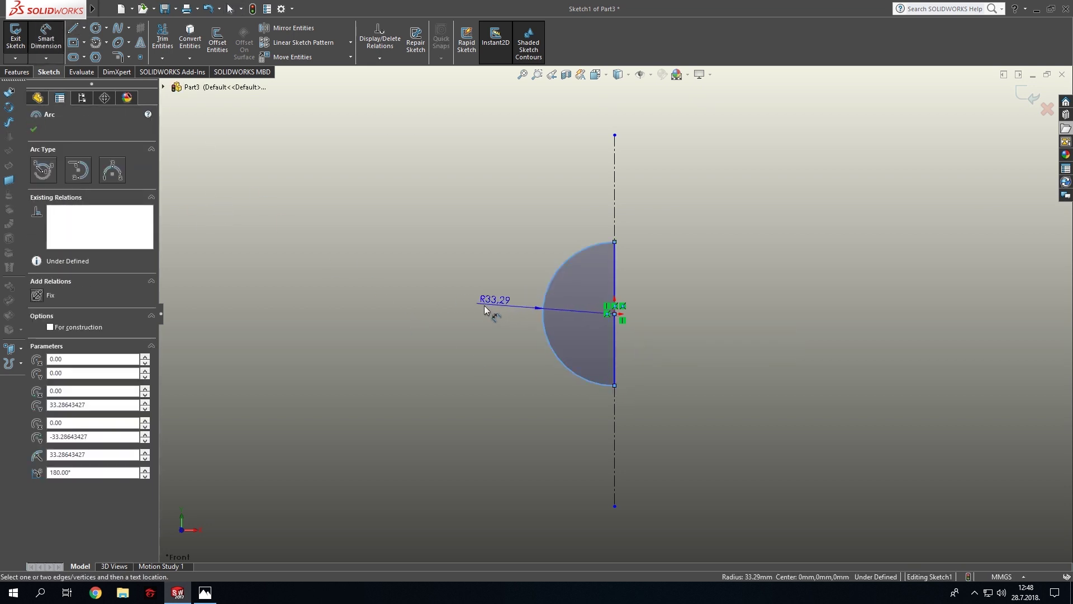
{"action": "left_click", "coordinate": [461, 316]}
{"action": "type", "text": "4"}
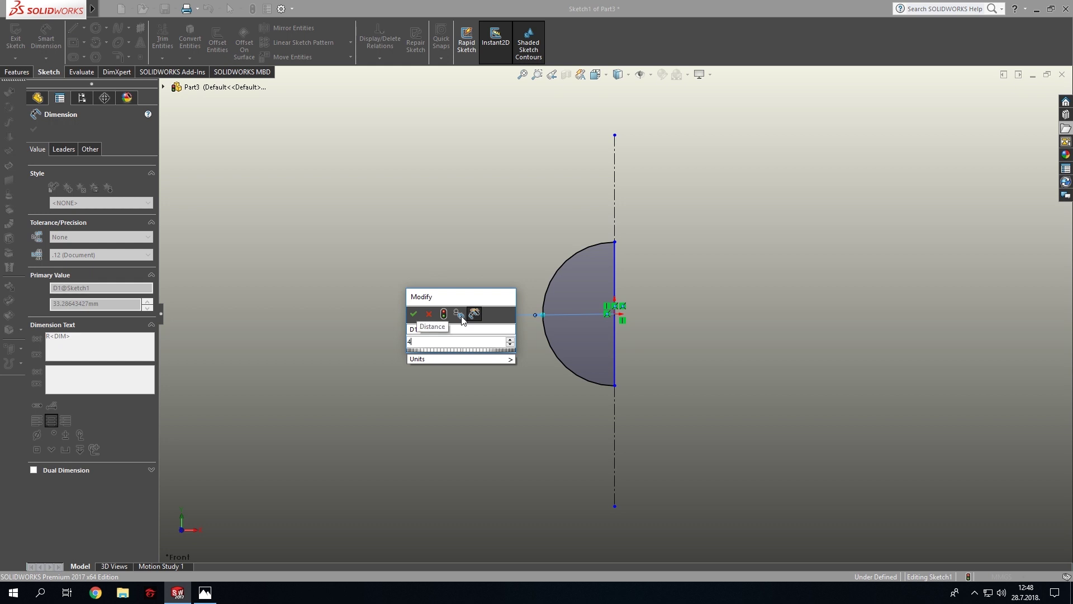
{"action": "key", "text": "Return"}
{"action": "key", "text": "Escape"}
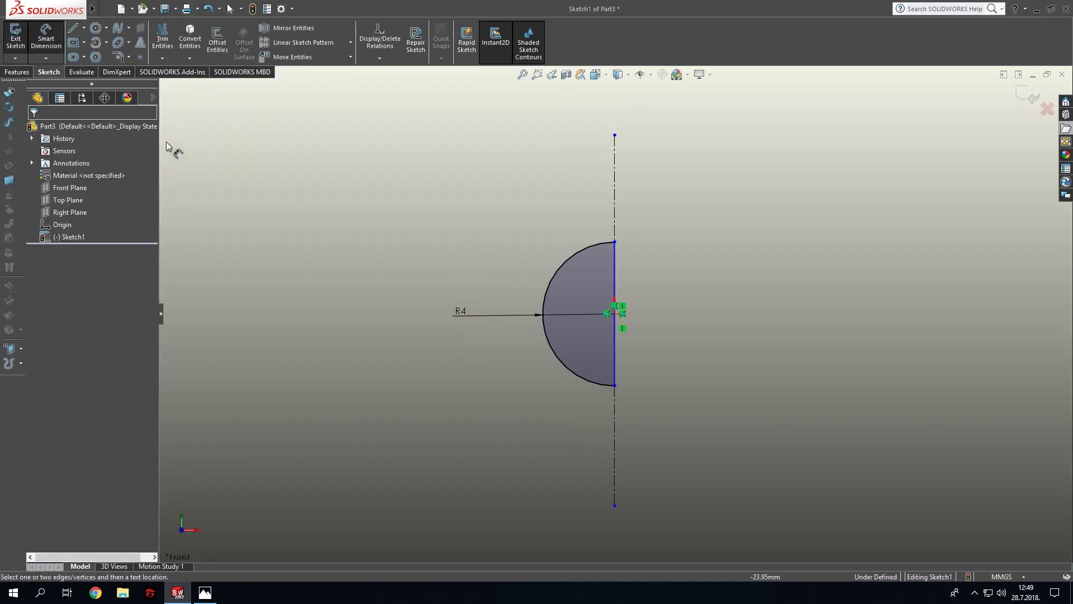
{"action": "left_click", "coordinate": [17, 72]}
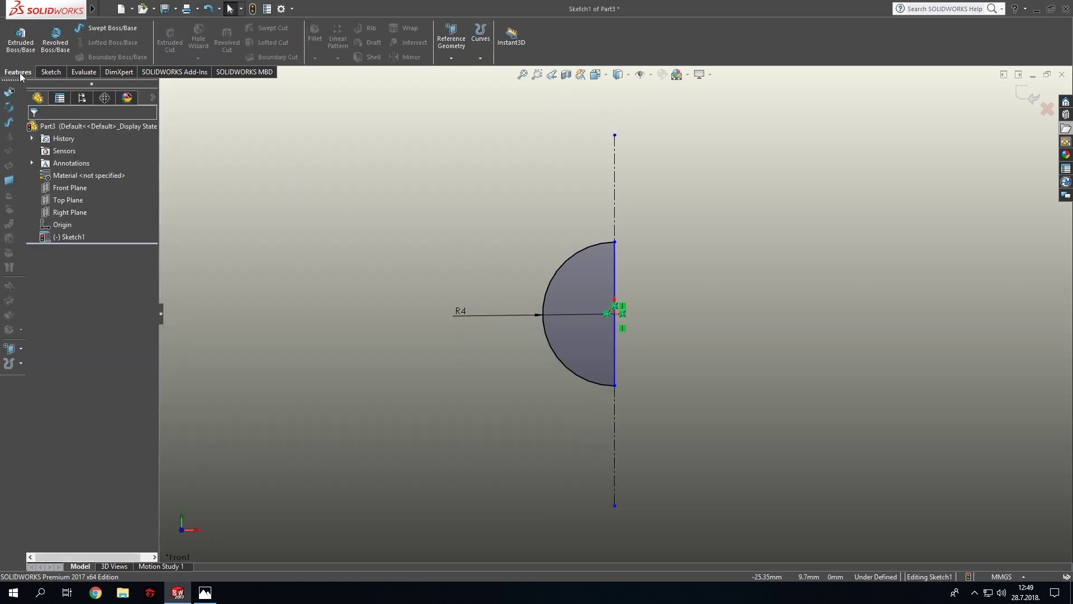
Revolve the half-circle 360° about the centerline into a sphere, then orbit to inspect it.
{"action": "left_click", "coordinate": [62, 38]}
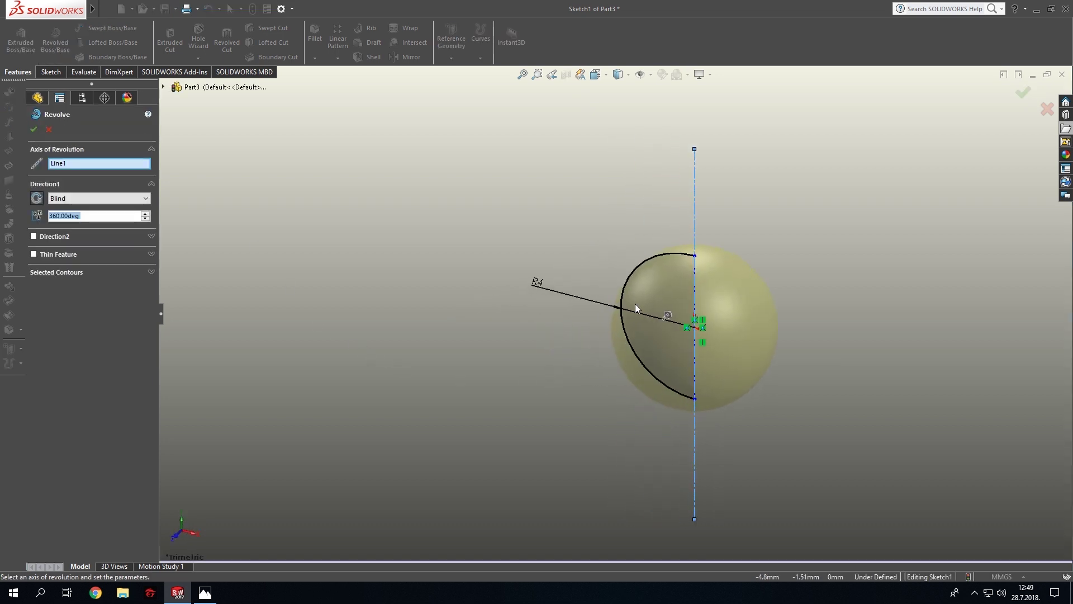
{"action": "left_click", "coordinate": [33, 129]}
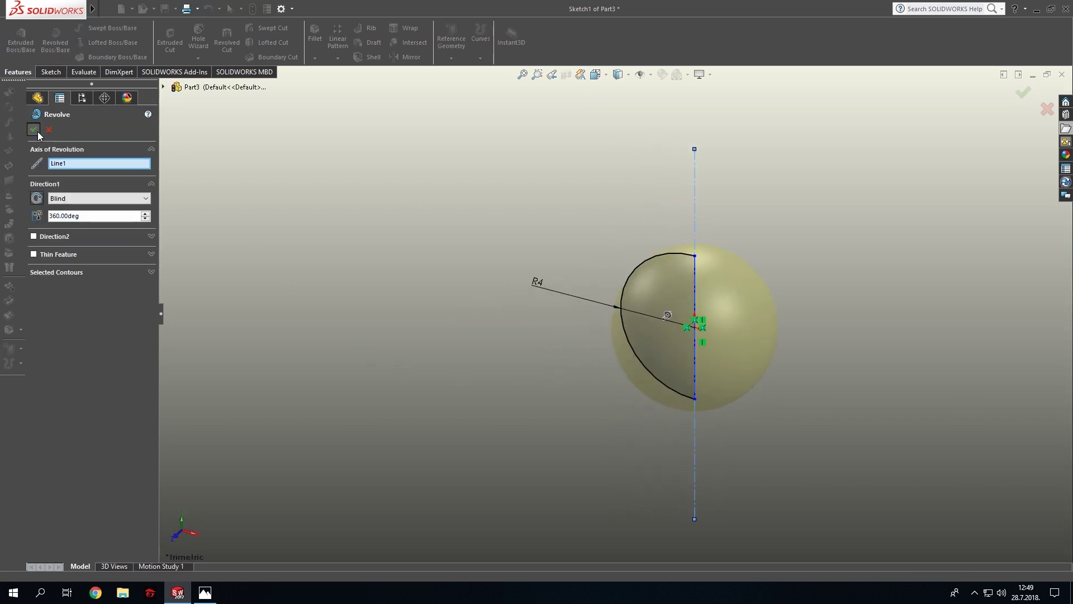
{"action": "scroll", "coordinate": [531, 401], "scroll_direction": "up", "scroll_amount": 2}
{"action": "mouse_move", "coordinate": [536, 402]}
{"action": "middle_mouse_down"}
{"action": "mouse_move", "coordinate": [568, 374]}
{"action": "mouse_move", "coordinate": [722, 402]}
{"action": "mouse_move", "coordinate": [841, 447]}
{"action": "mouse_move", "coordinate": [628, 246]}
{"action": "mouse_move", "coordinate": [463, 250]}
{"action": "middle_mouse_up"}
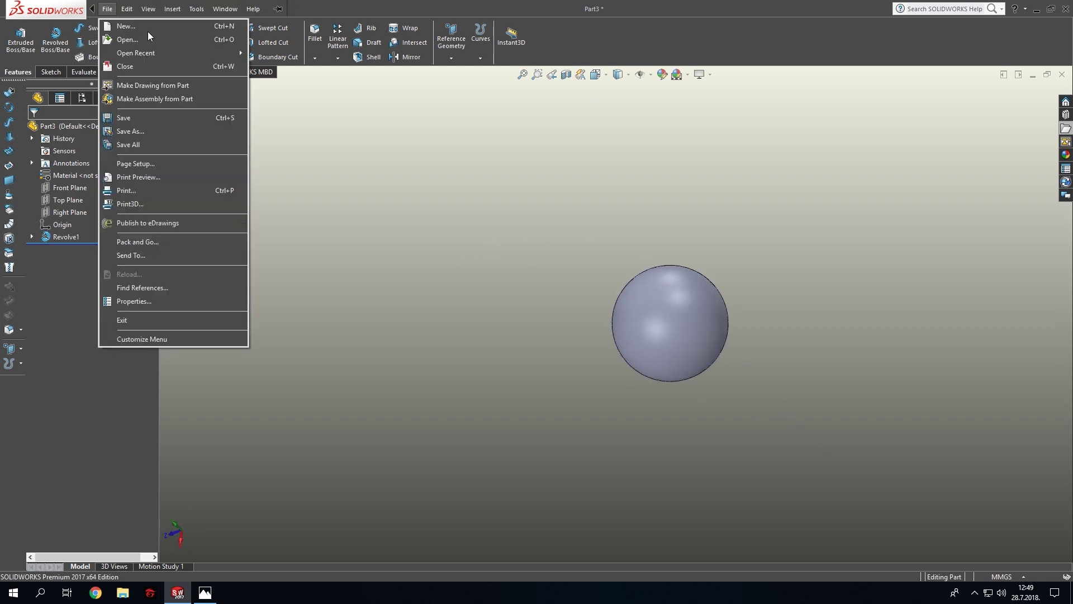
Save the sphere part under the name KUGLICA.
{"action": "left_click", "coordinate": [176, 9]}
{"action": "left_click", "coordinate": [188, 37]}
{"action": "type", "text": "KUGLICA"}
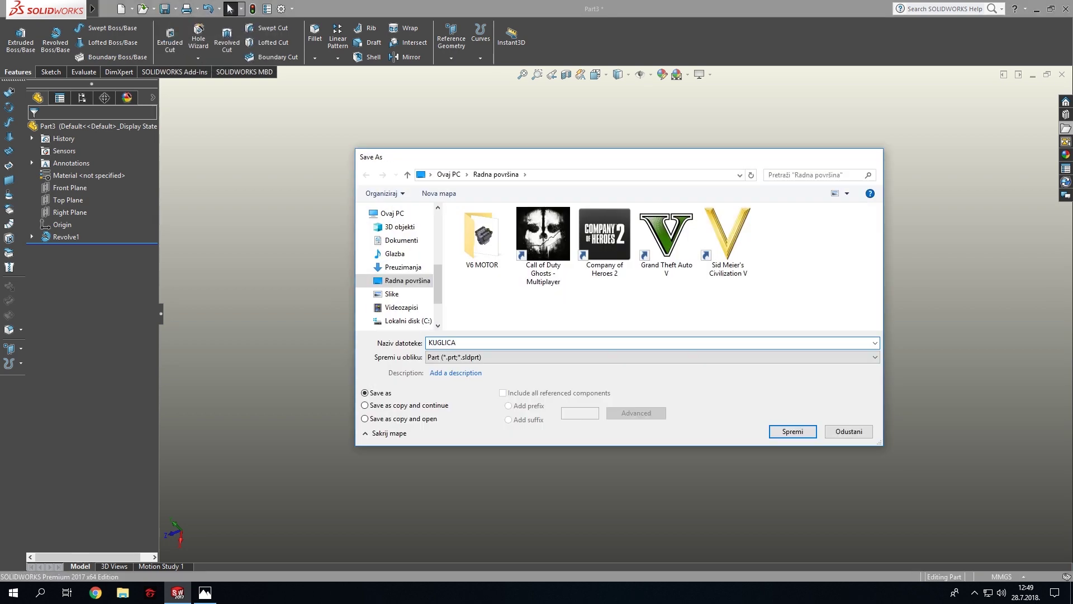
{"action": "key", "text": "Return"}
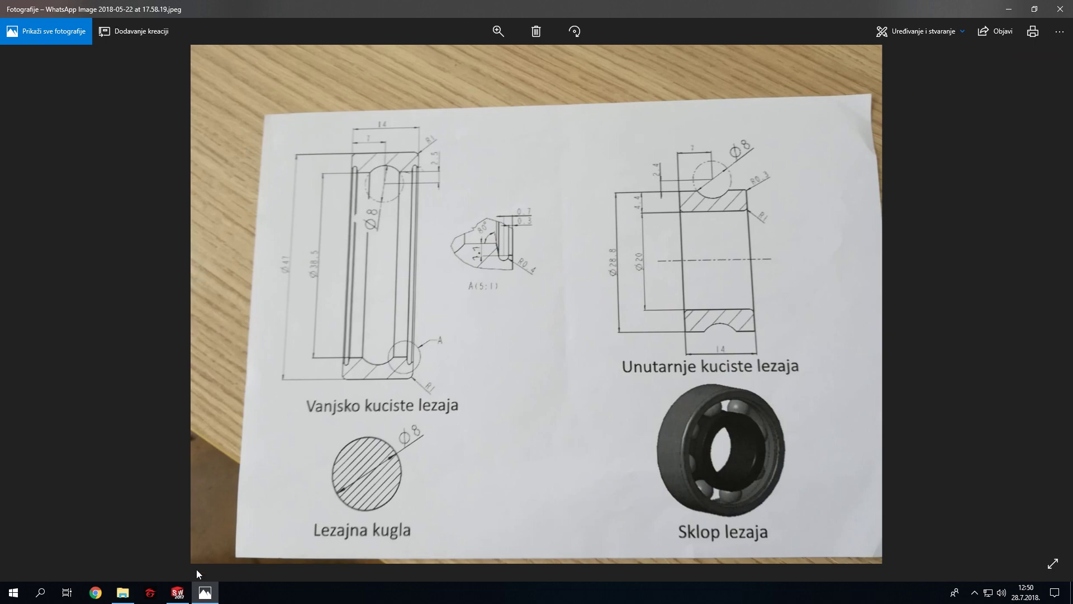
Start a Front Plane sketch in Part4 and zoom into the bearing drawing photo.
{"action": "left_click", "coordinate": [177, 593]}
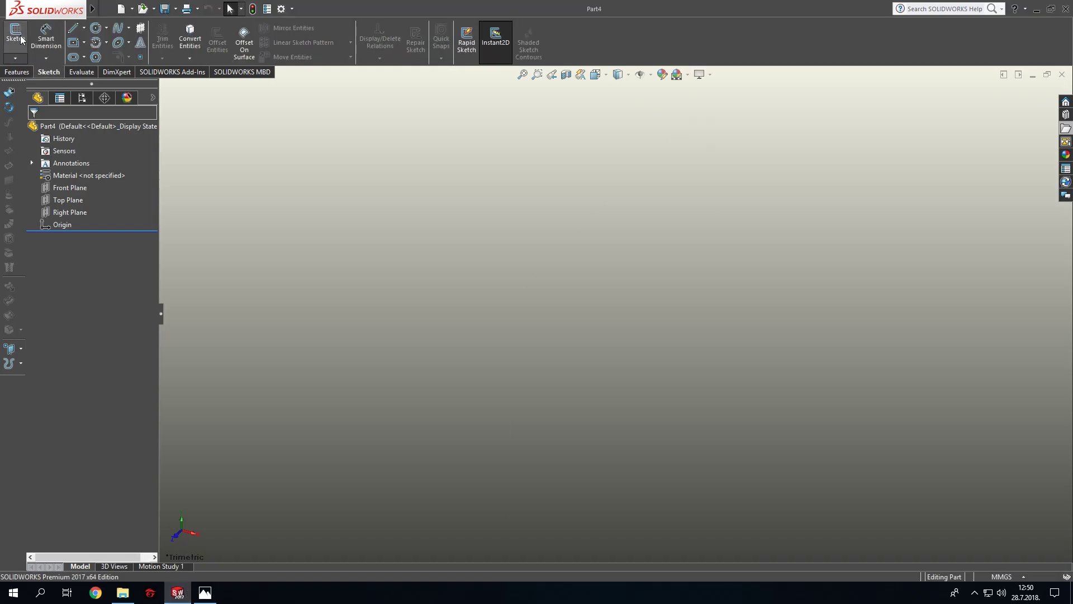
{"action": "left_click", "coordinate": [21, 39]}
{"action": "left_click", "coordinate": [441, 173]}
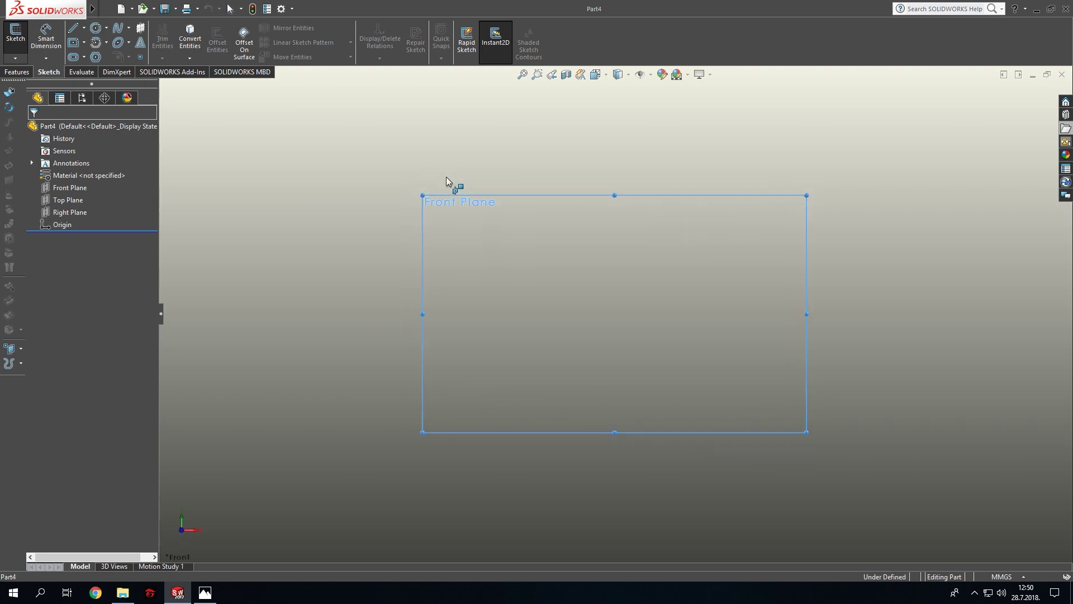
{"action": "left_click", "coordinate": [205, 593]}
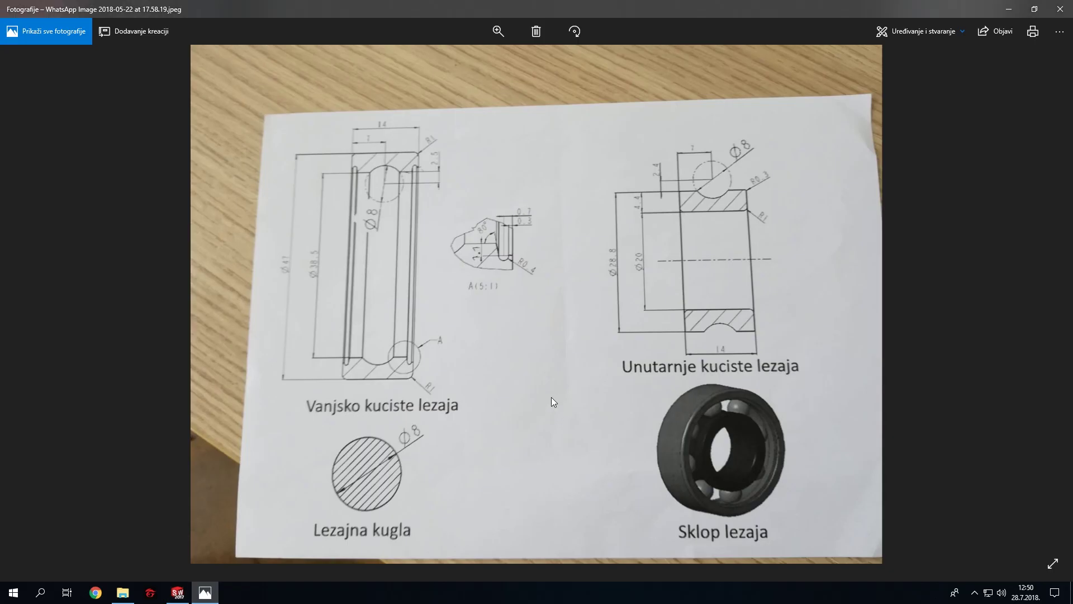
{"action": "scroll", "coordinate": [759, 200], "scroll_direction": "up", "scroll_amount": 3}
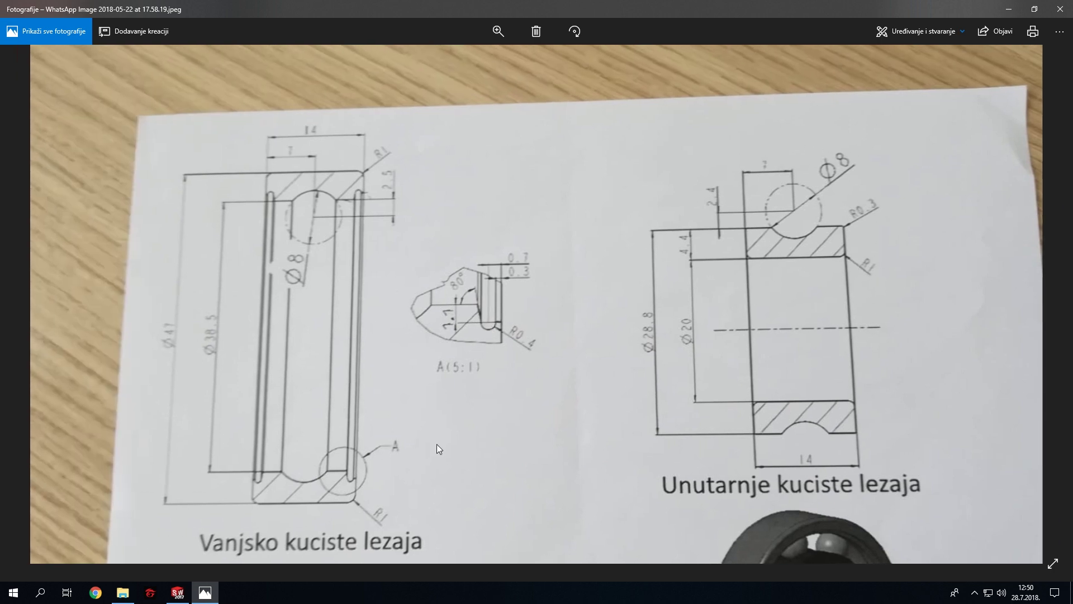
{"action": "left_click", "coordinate": [187, 593]}
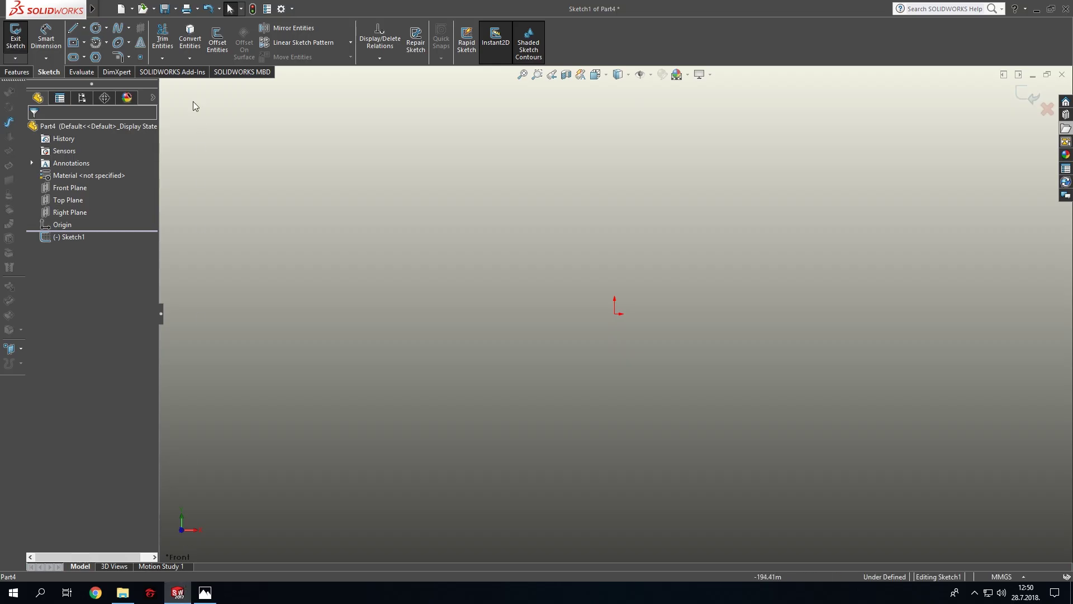
Draw a vertical centerline through the origin.
{"action": "left_click", "coordinate": [71, 28]}
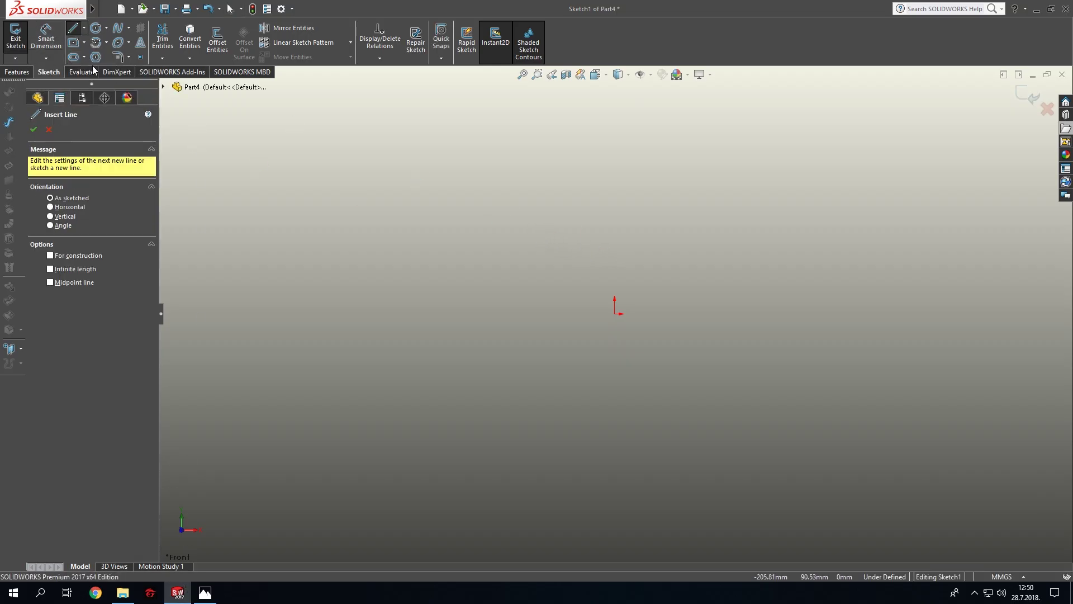
{"action": "left_click", "coordinate": [84, 27]}
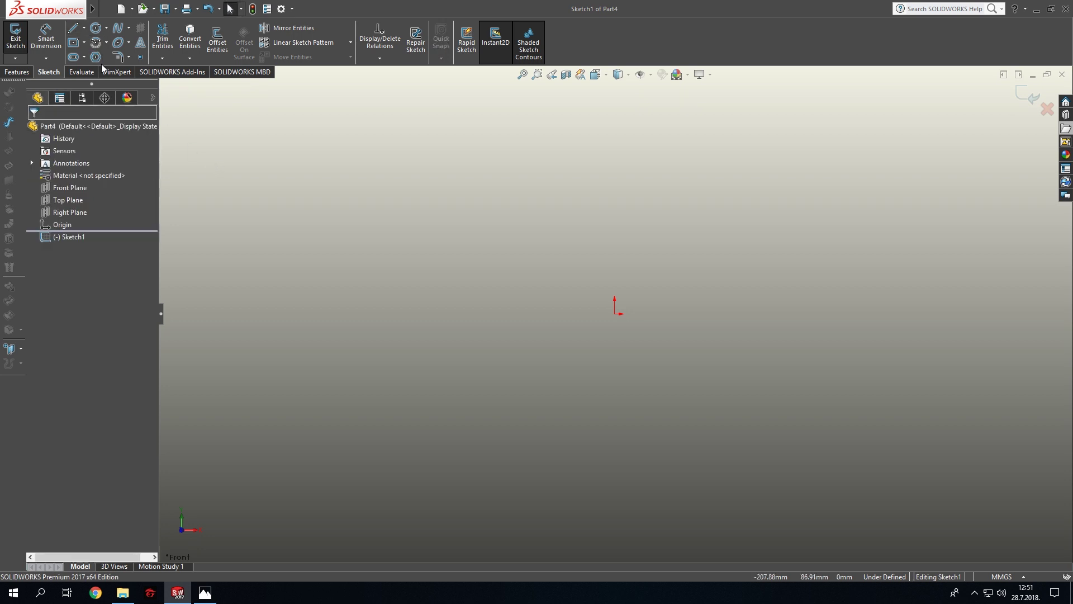
{"action": "left_click", "coordinate": [84, 28]}
{"action": "left_click", "coordinate": [86, 58]}
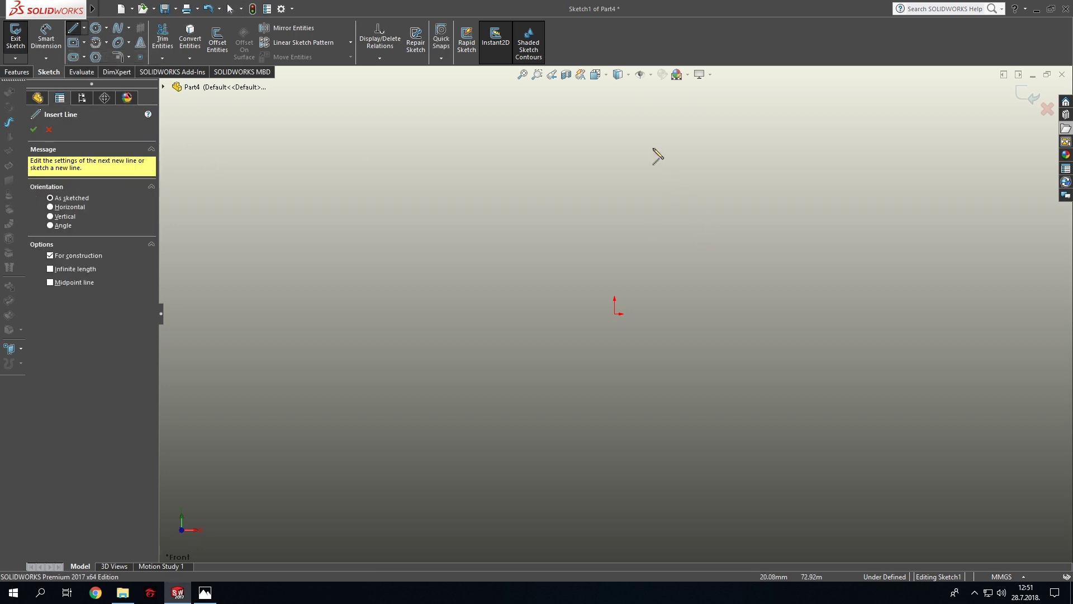
{"action": "left_click", "coordinate": [616, 101]}
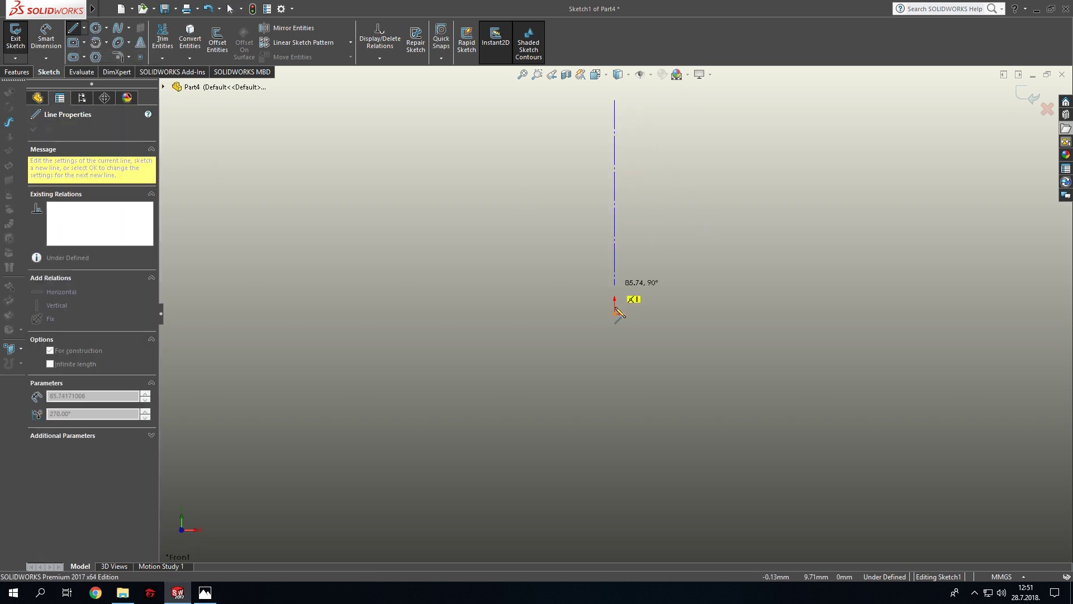
{"action": "left_click", "coordinate": [615, 548]}
{"action": "key", "text": "Escape"}
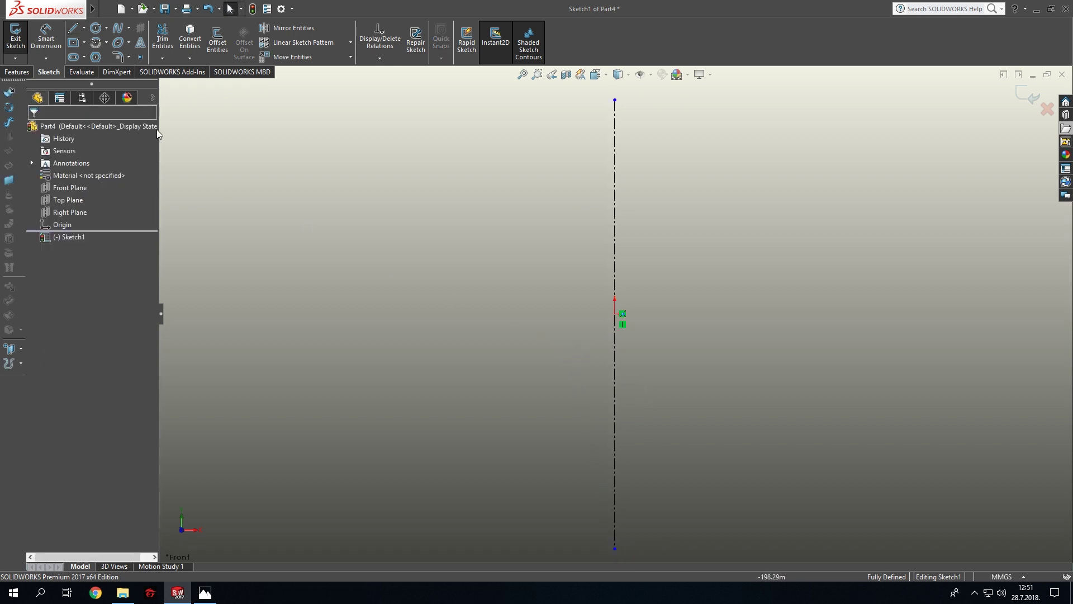
Draw a horizontal centerline through the origin.
{"action": "left_click", "coordinate": [83, 27]}
{"action": "left_click", "coordinate": [89, 57]}
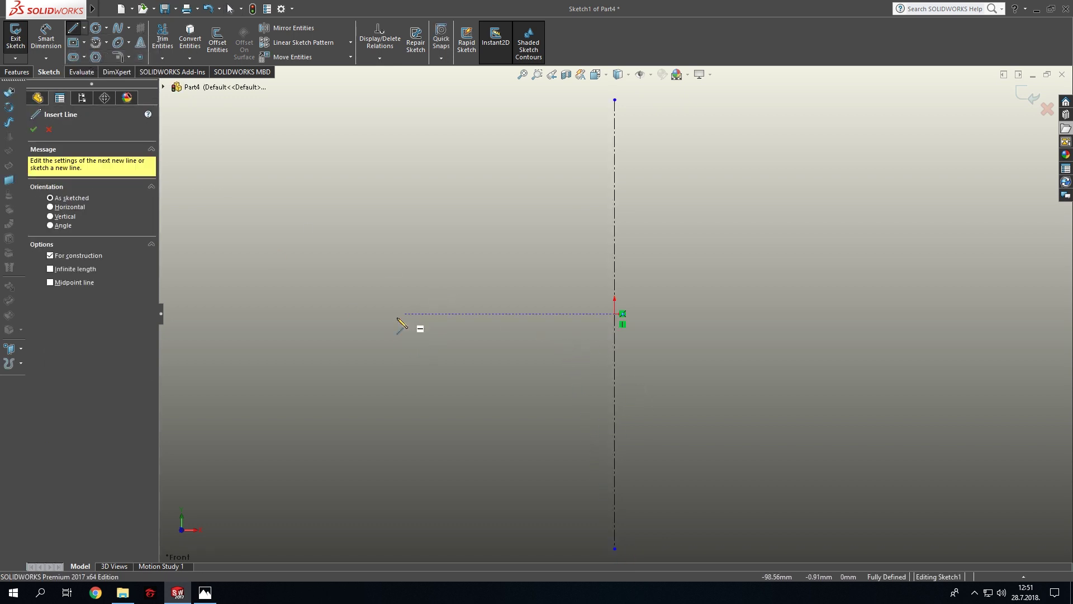
{"action": "left_click", "coordinate": [287, 314]}
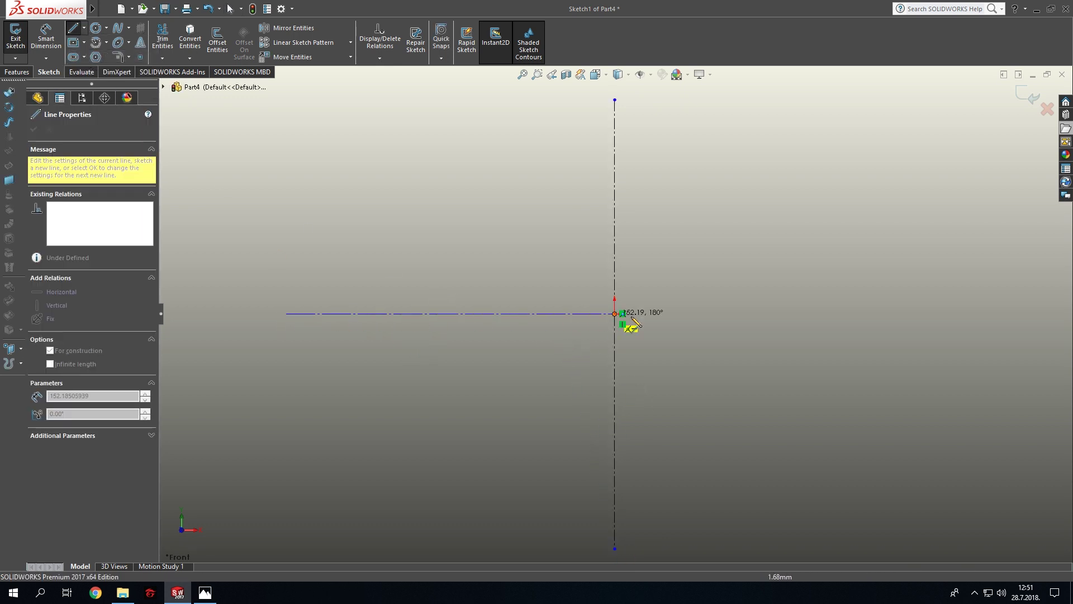
{"action": "left_click", "coordinate": [996, 313]}
{"action": "key", "text": "Escape"}
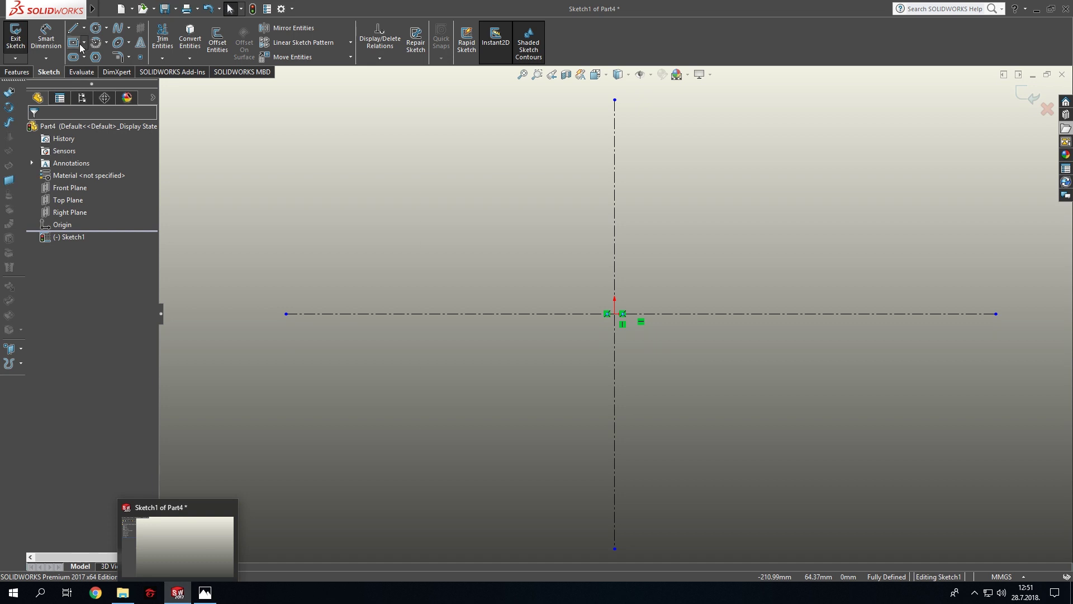
Draw a horizontal line above the origin and dimension it to 14 mm.
{"action": "key", "text": "l"}
{"action": "left_click", "coordinate": [555, 164]}
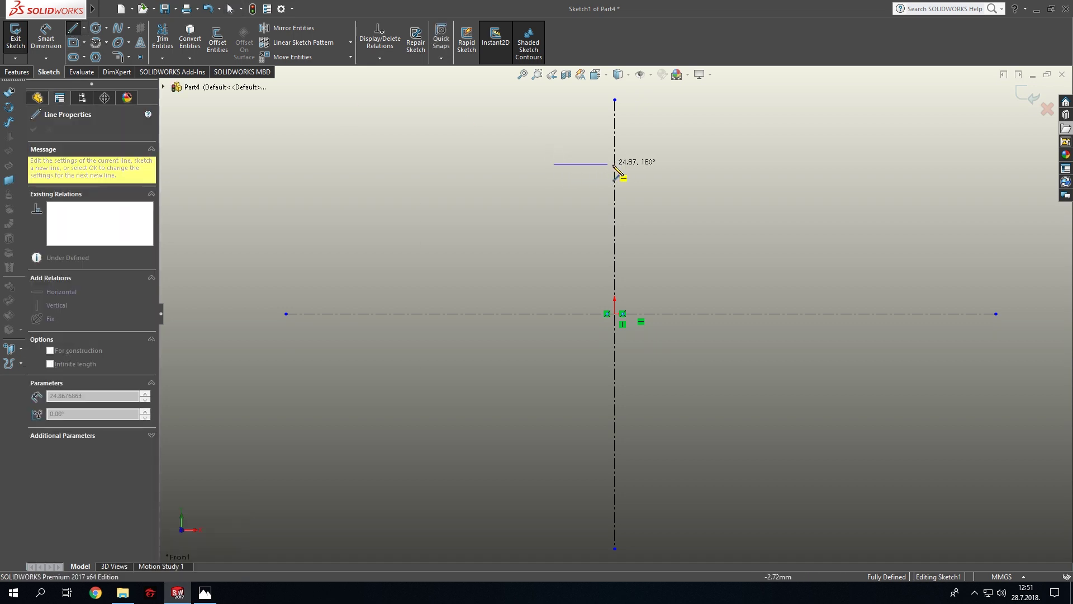
{"action": "left_click", "coordinate": [678, 164]}
{"action": "key", "text": "Escape"}
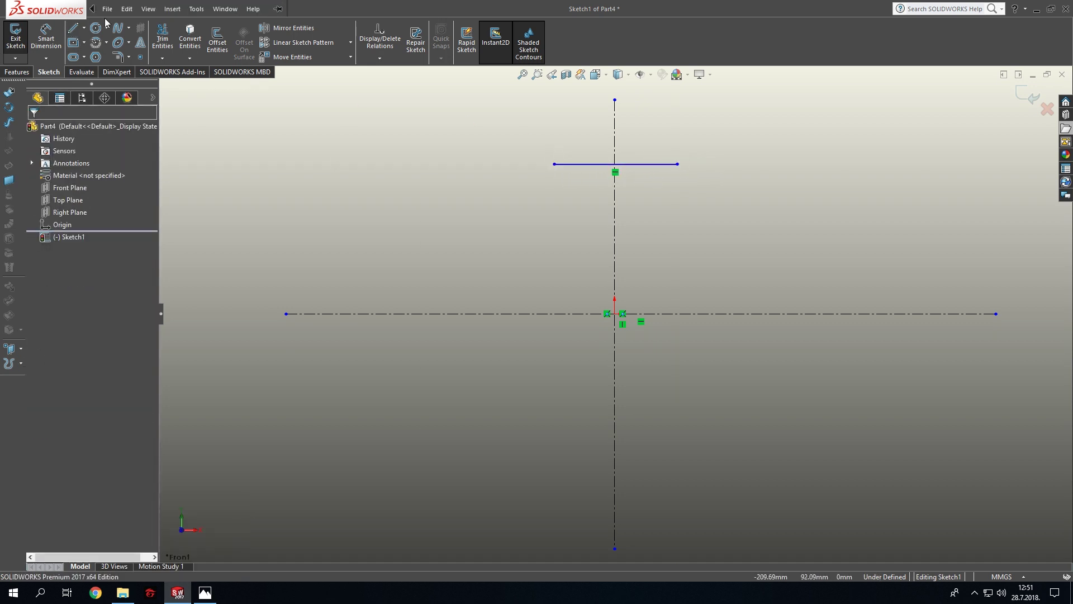
{"action": "left_click", "coordinate": [46, 39]}
{"action": "left_click", "coordinate": [582, 164]}
{"action": "left_click", "coordinate": [586, 184]}
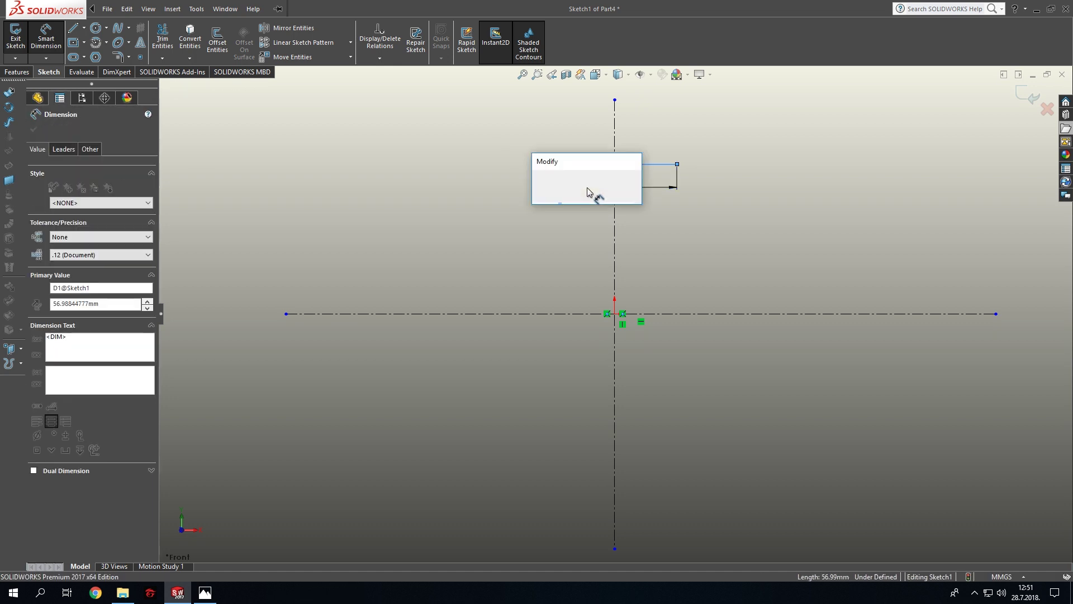
{"action": "type", "text": "14"}
{"action": "key", "text": "Return"}
{"action": "key", "text": "Escape"}
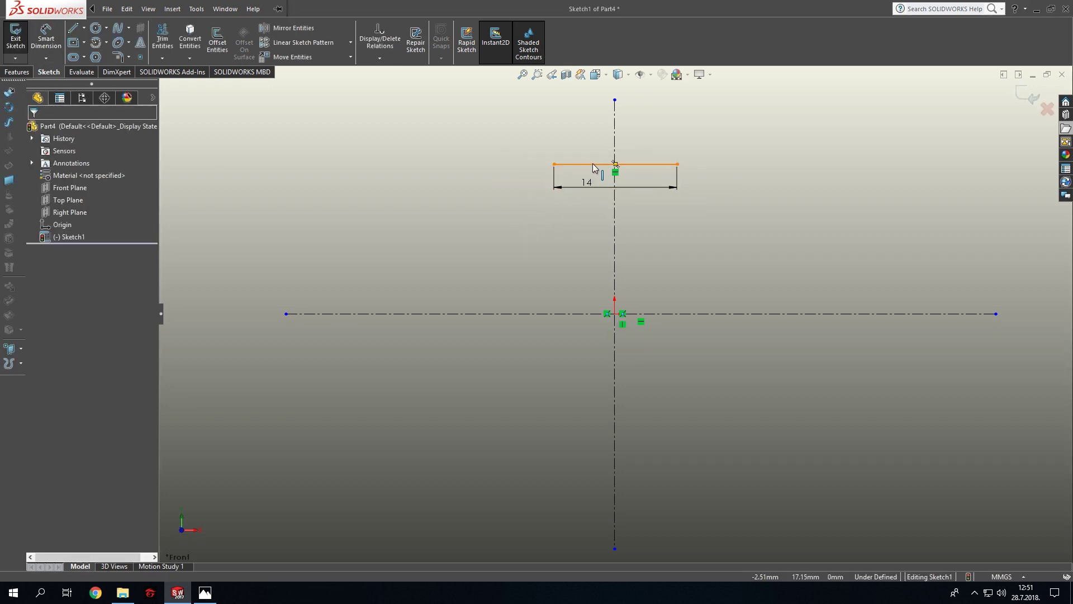
Add a Midpoint relation centring the 14 mm line on the vertical centerline.
{"action": "scroll", "coordinate": [603, 179], "scroll_direction": "down", "scroll_amount": 3}
{"action": "scroll", "coordinate": [676, 418], "scroll_direction": "down", "scroll_amount": 3}
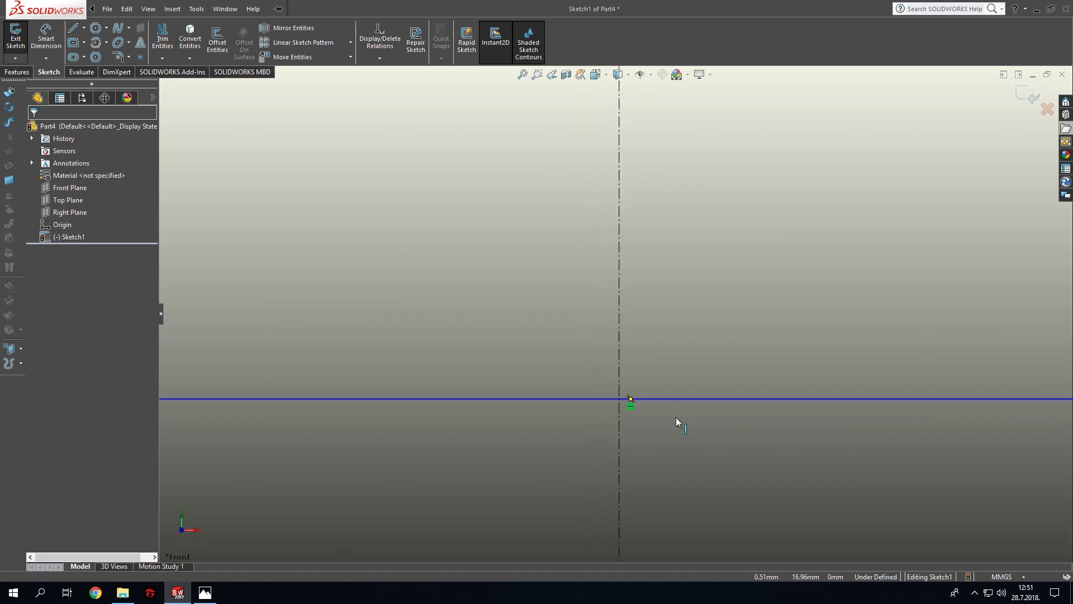
{"action": "scroll", "coordinate": [649, 386], "scroll_direction": "down", "scroll_amount": 2}
{"action": "scroll", "coordinate": [643, 219], "scroll_direction": "up", "scroll_amount": 1}
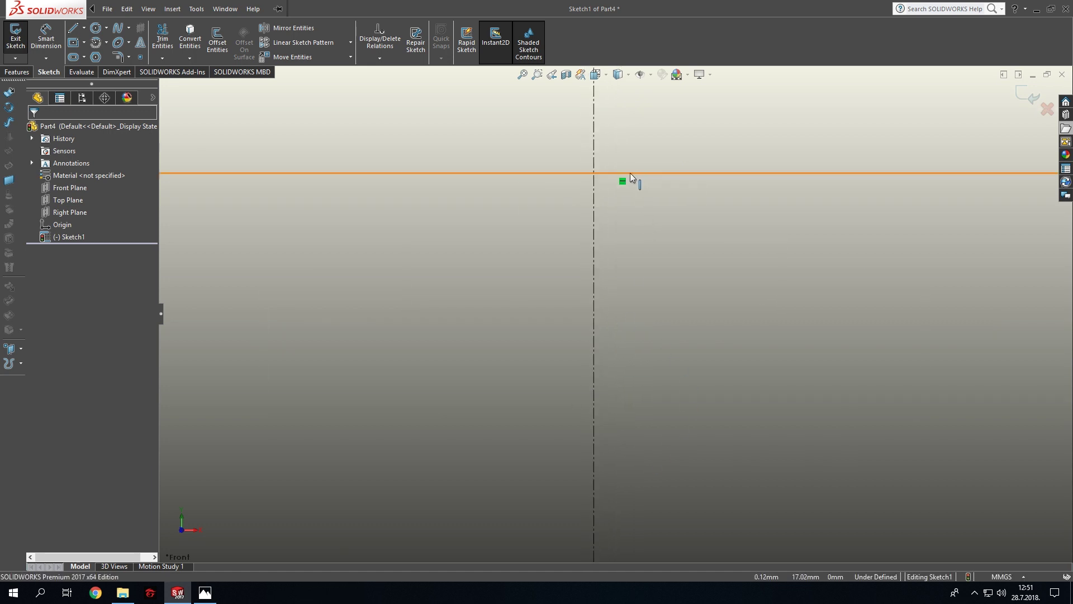
{"action": "left_click", "coordinate": [627, 173]}
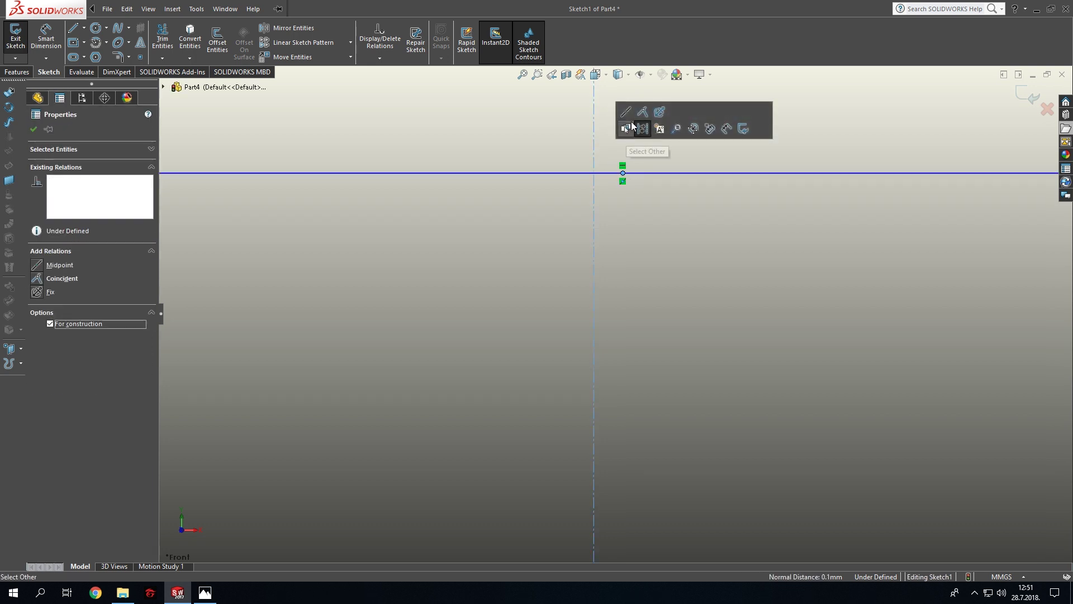
{"action": "left_click", "coordinate": [643, 114]}
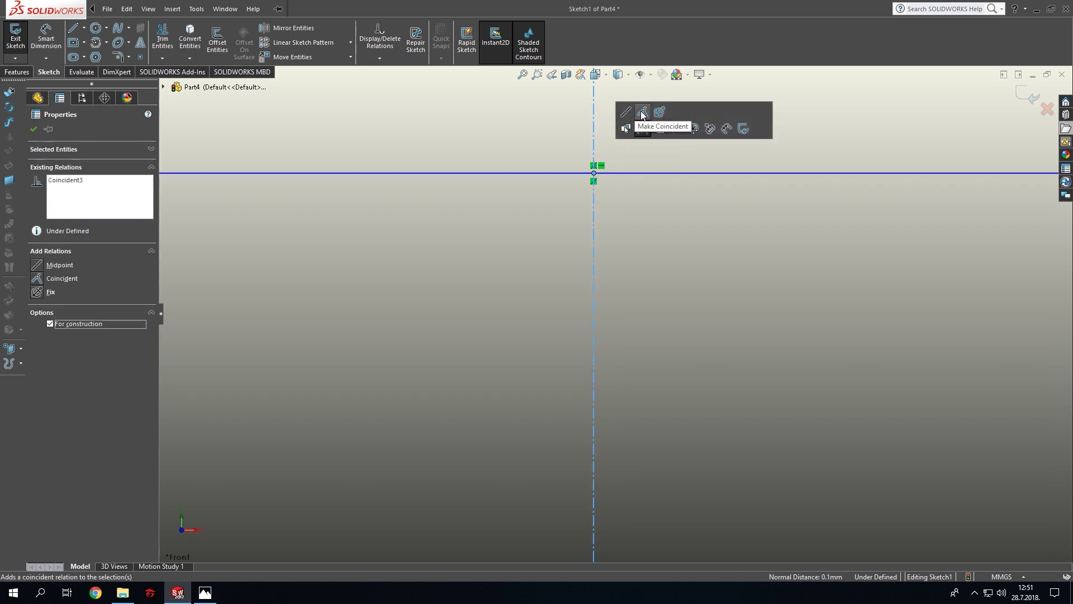
{"action": "left_click", "coordinate": [680, 319]}
{"action": "key", "text": "z"}
{"action": "key", "text": "z"}
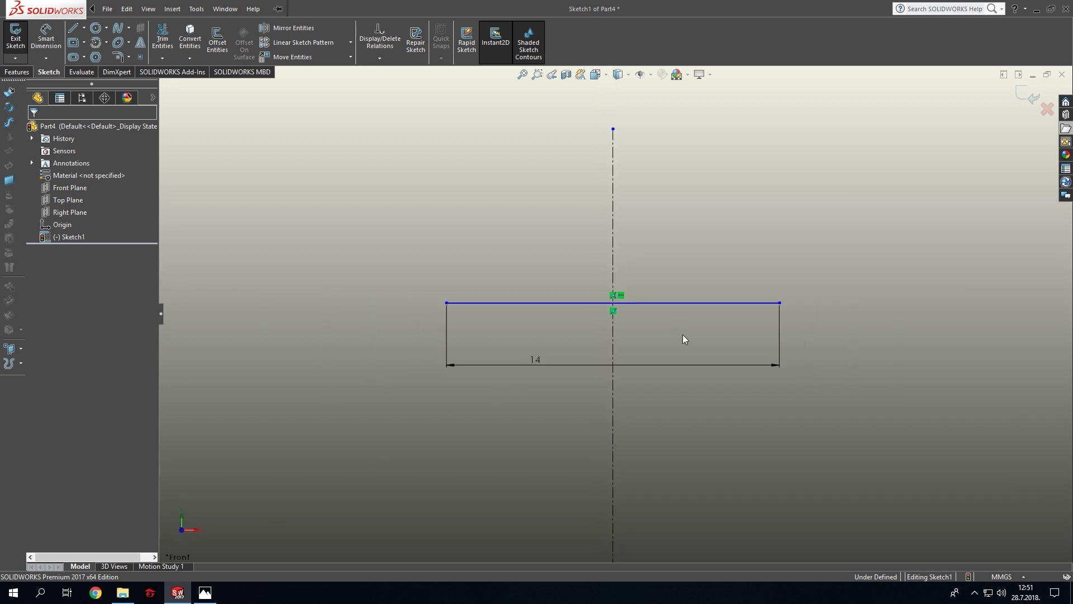
{"action": "key", "text": "z"}
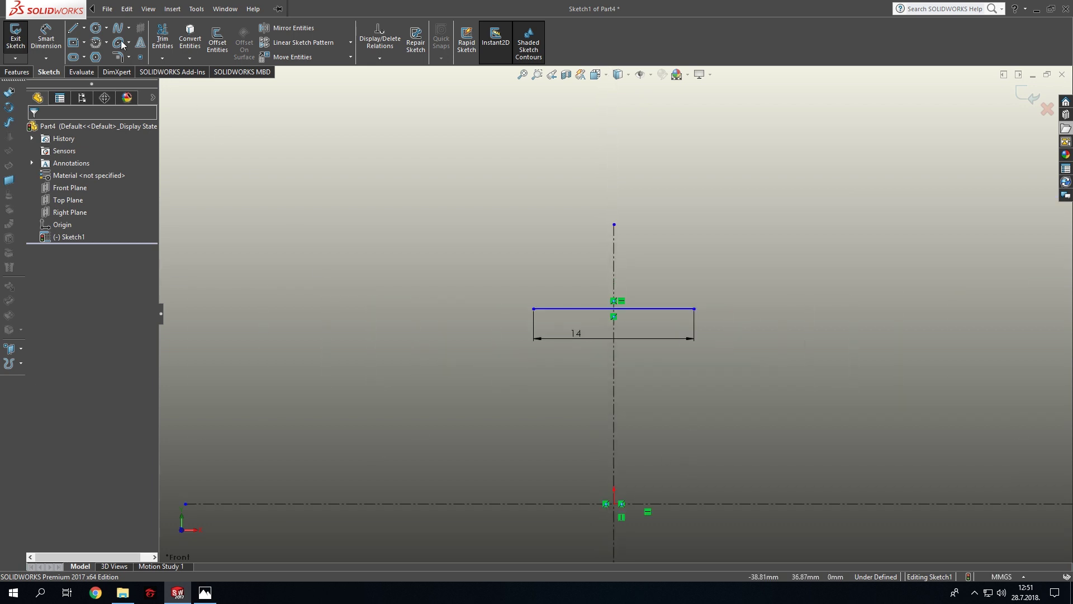
Dimension the 14 mm line 10 mm above the horizontal centerline.
{"action": "left_click", "coordinate": [205, 592]}
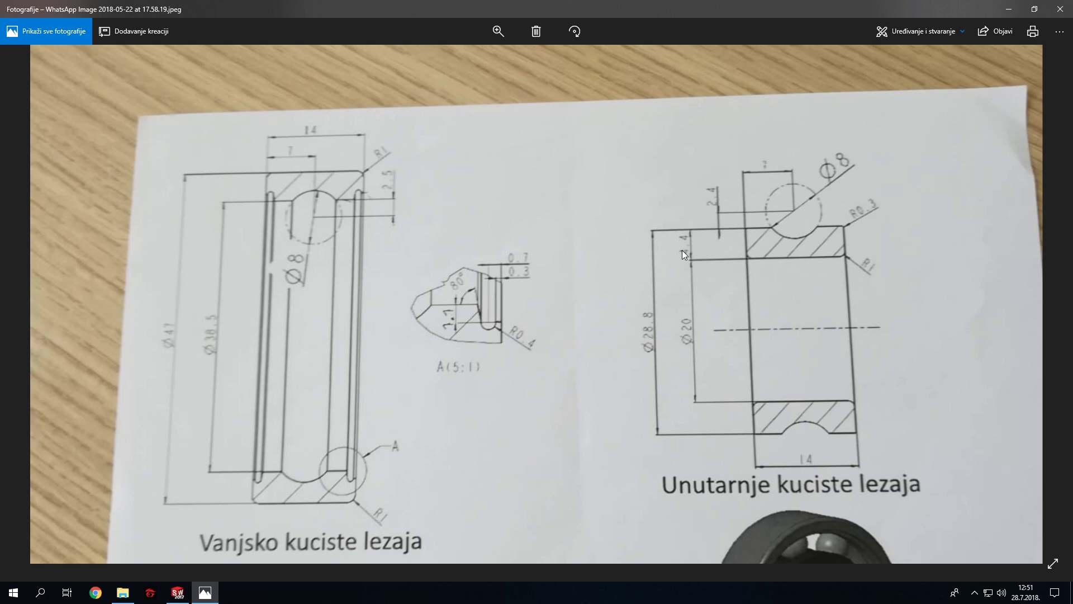
{"action": "left_click", "coordinate": [177, 593]}
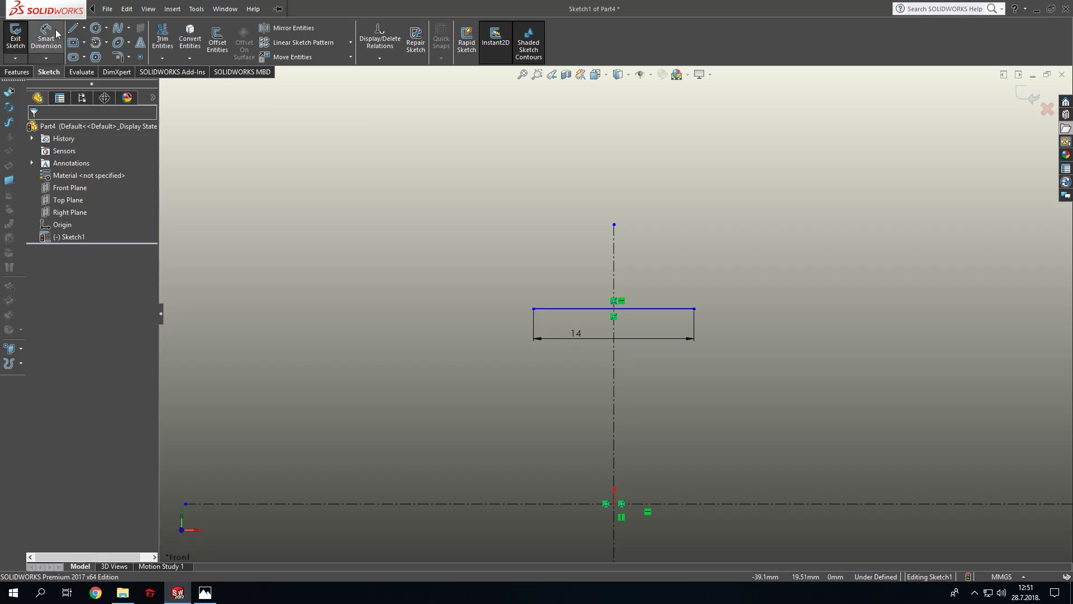
{"action": "left_click", "coordinate": [566, 309]}
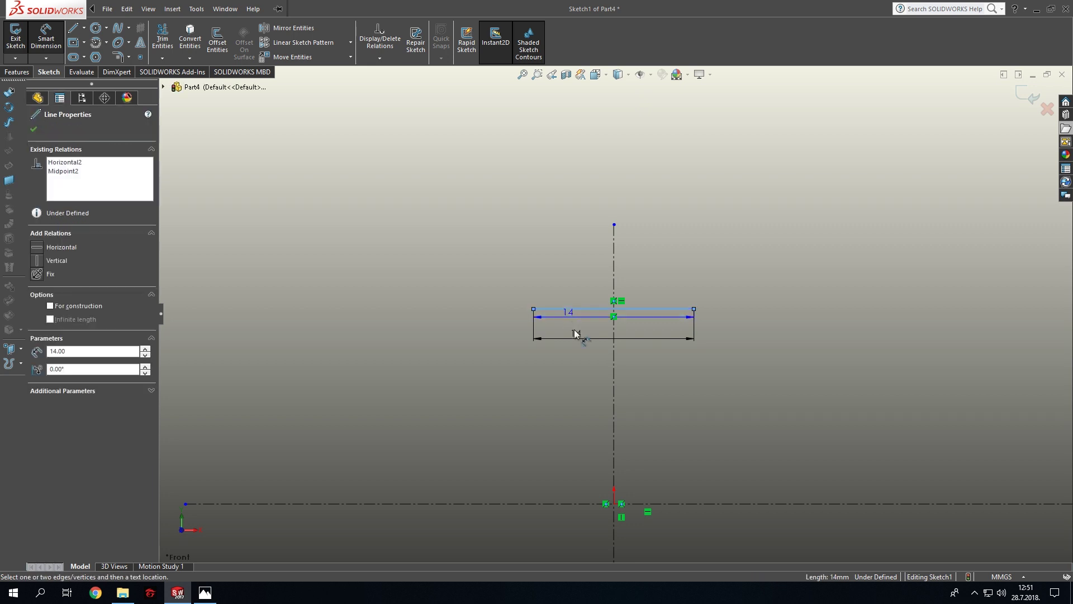
{"action": "left_click_drag", "start_coordinate": [611, 420], "coordinate": [518, 419]}
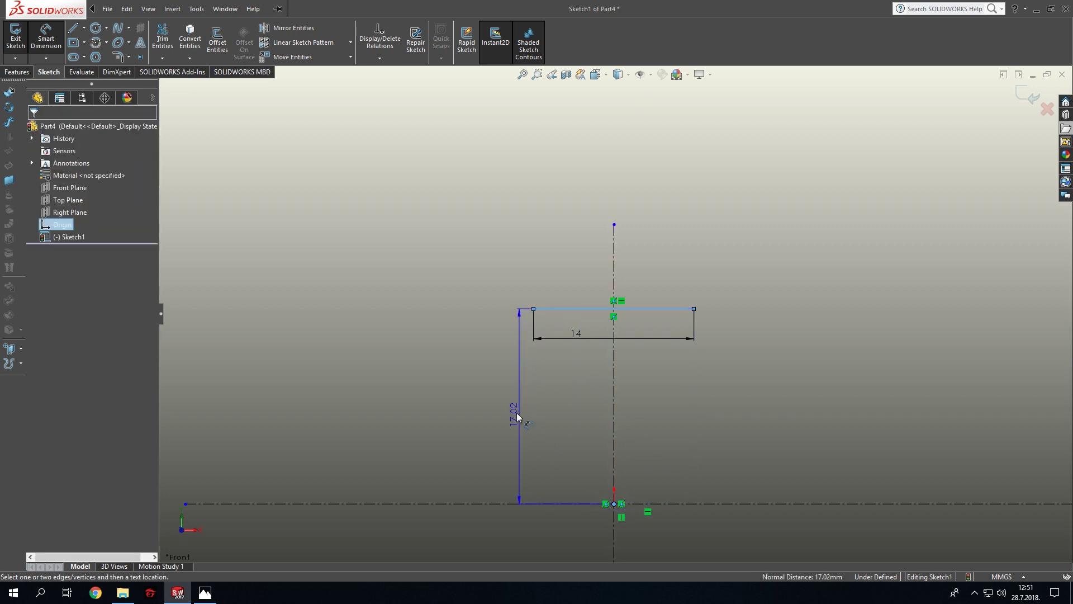
{"action": "left_click", "coordinate": [510, 412]}
{"action": "type", "text": "14"}
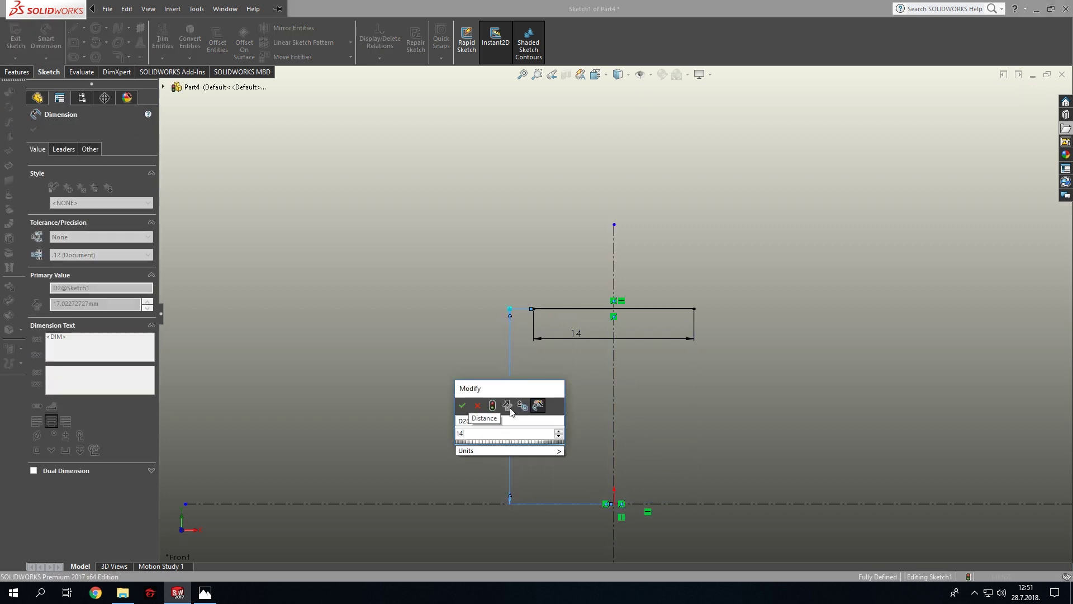
{"action": "key", "text": "Return"}
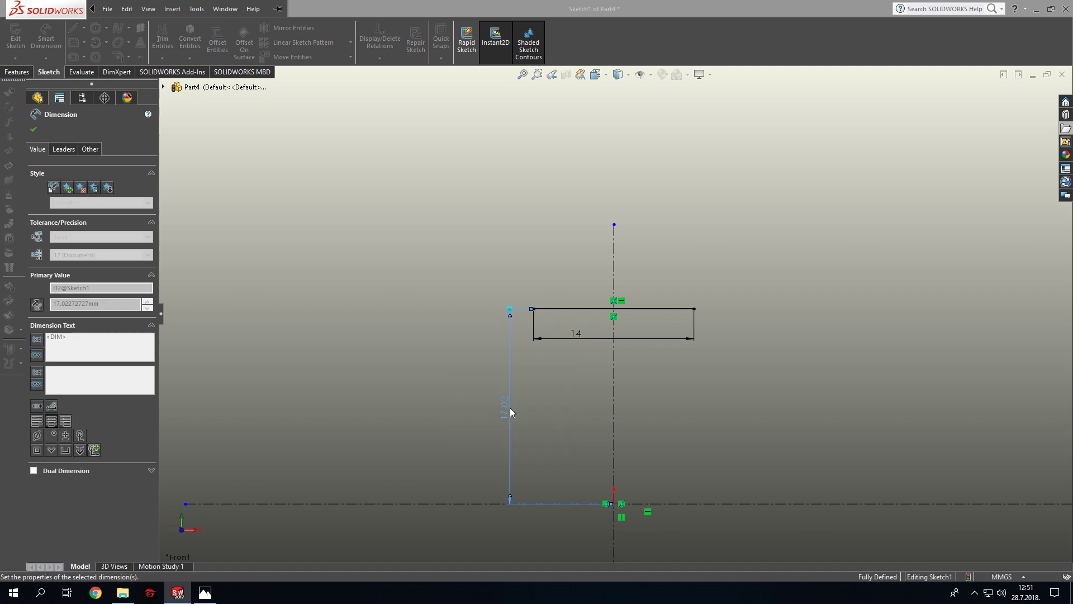
{"action": "key", "text": "Escape"}
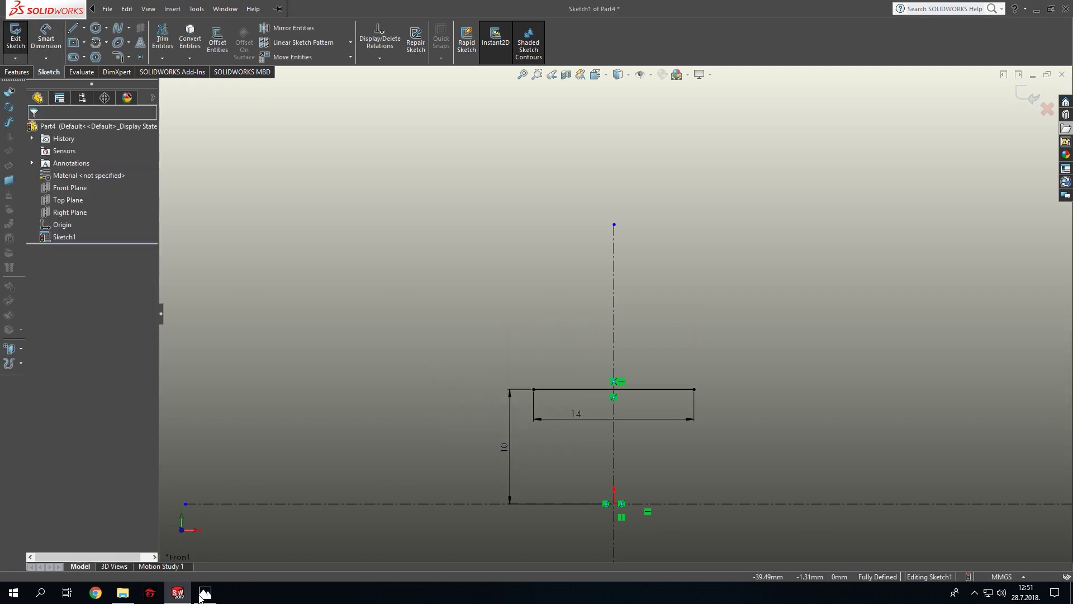
{"action": "left_click", "coordinate": [205, 593]}
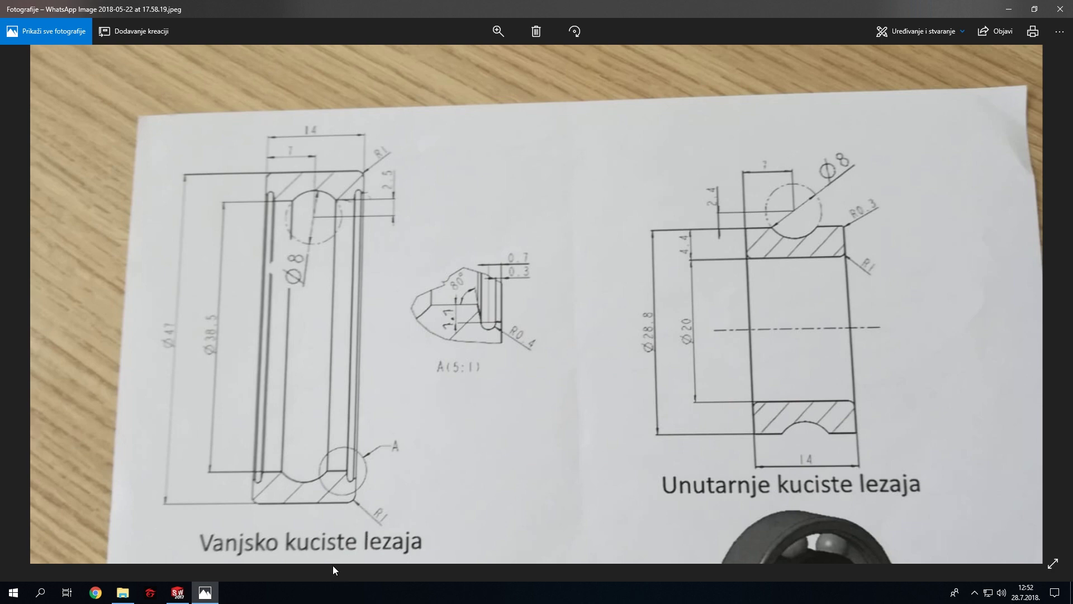
Draw the rectangle's right side up from the 14 mm line's right end.
{"action": "left_click", "coordinate": [204, 594]}
{"action": "left_click", "coordinate": [178, 594]}
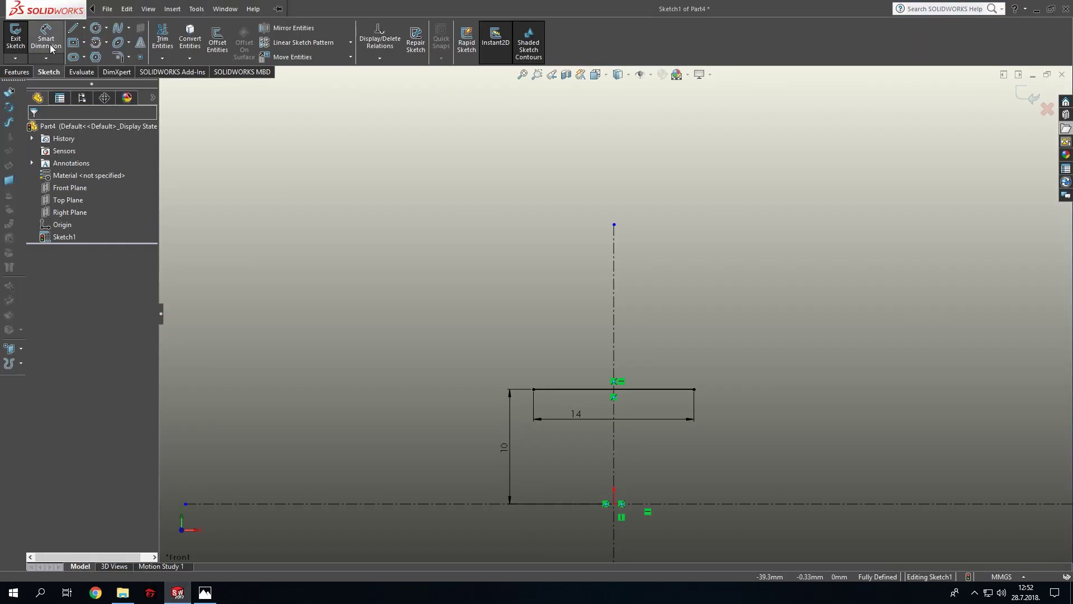
{"action": "left_click", "coordinate": [73, 29]}
{"action": "left_click_drag", "start_coordinate": [694, 389], "coordinate": [695, 363]}
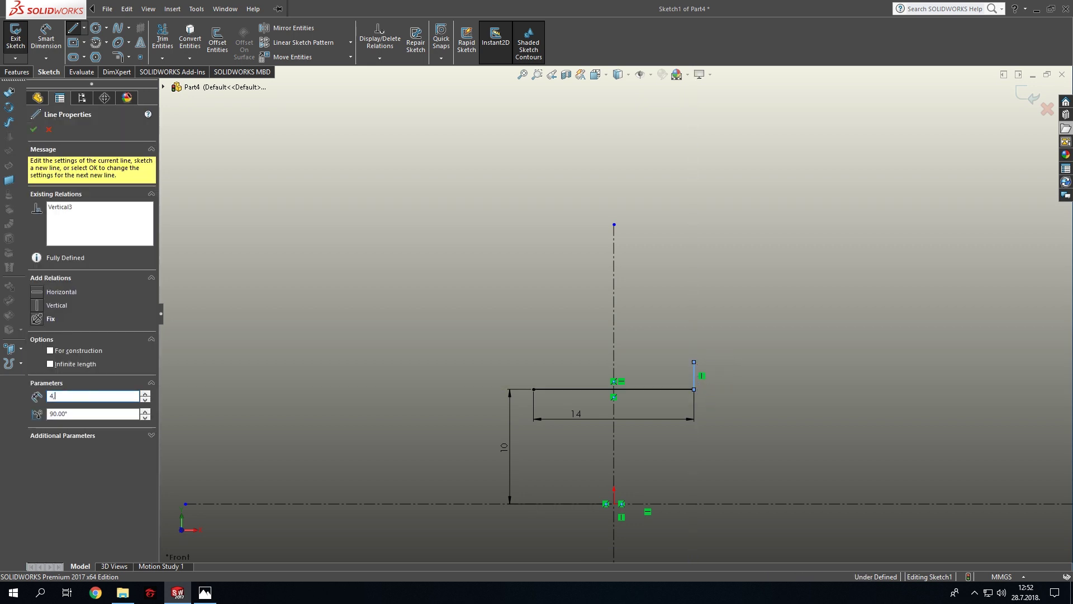
{"action": "key", "text": "Escape"}
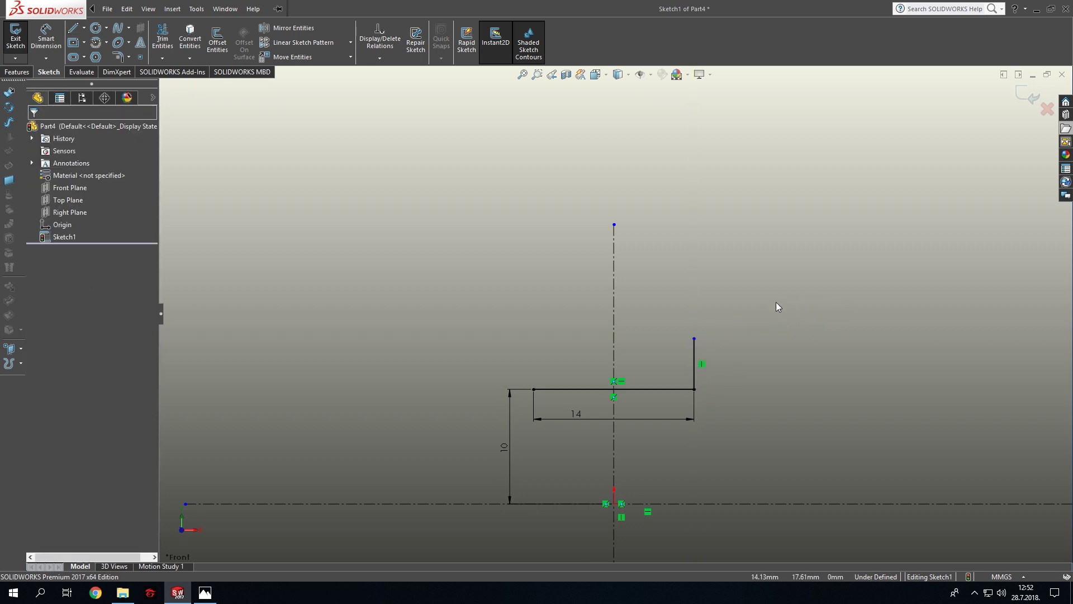
{"action": "left_click", "coordinate": [205, 593]}
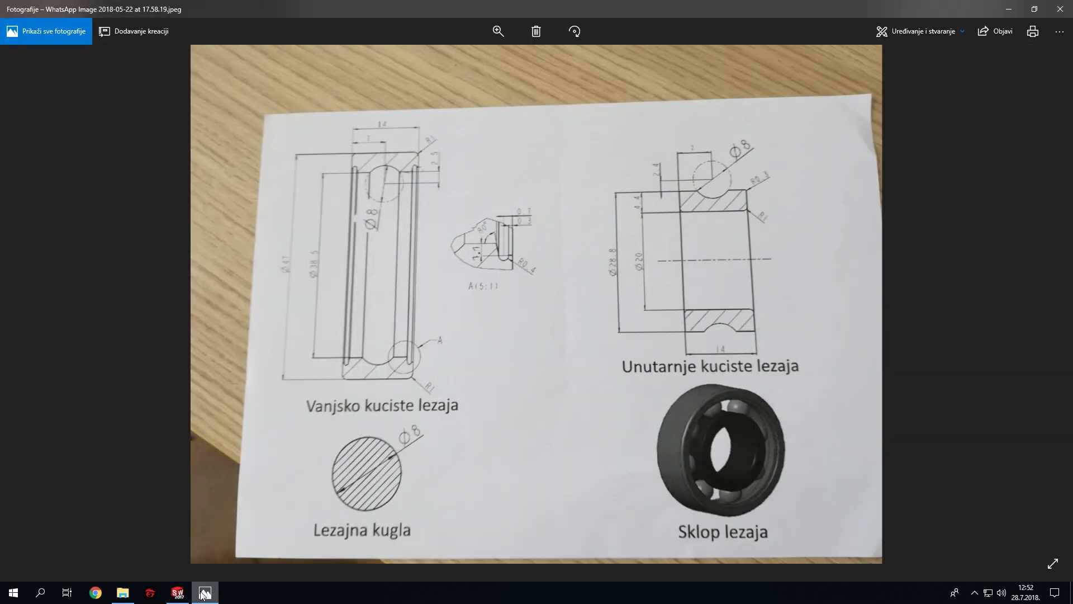
{"action": "left_click", "coordinate": [203, 594]}
Draw the 14 mm top edge and left side to close the rectangle.
{"action": "left_click", "coordinate": [106, 8]}
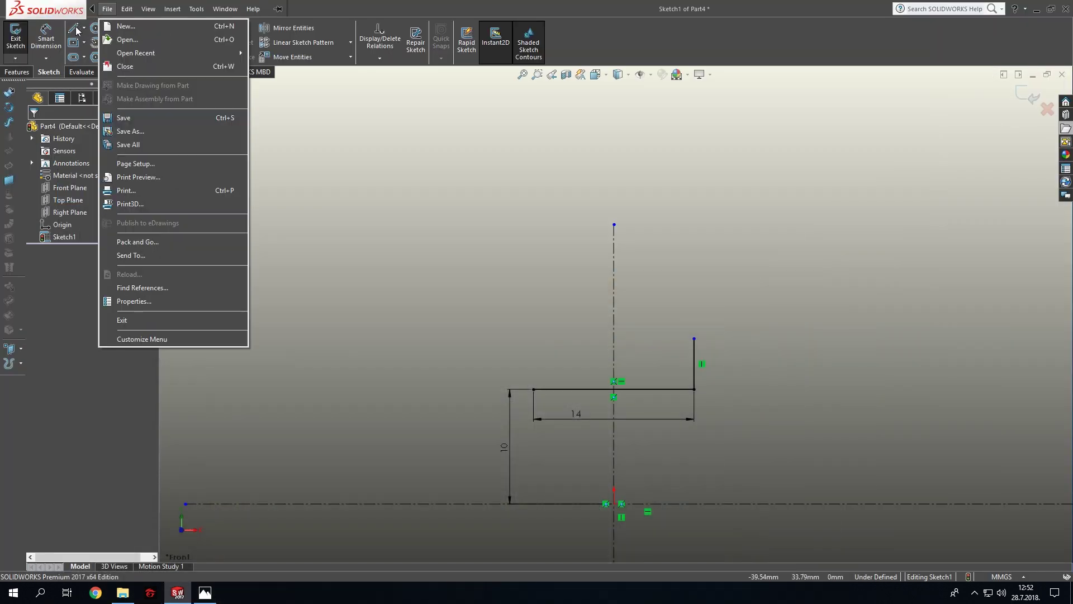
{"action": "left_click", "coordinate": [71, 28]}
{"action": "left_click", "coordinate": [695, 339]}
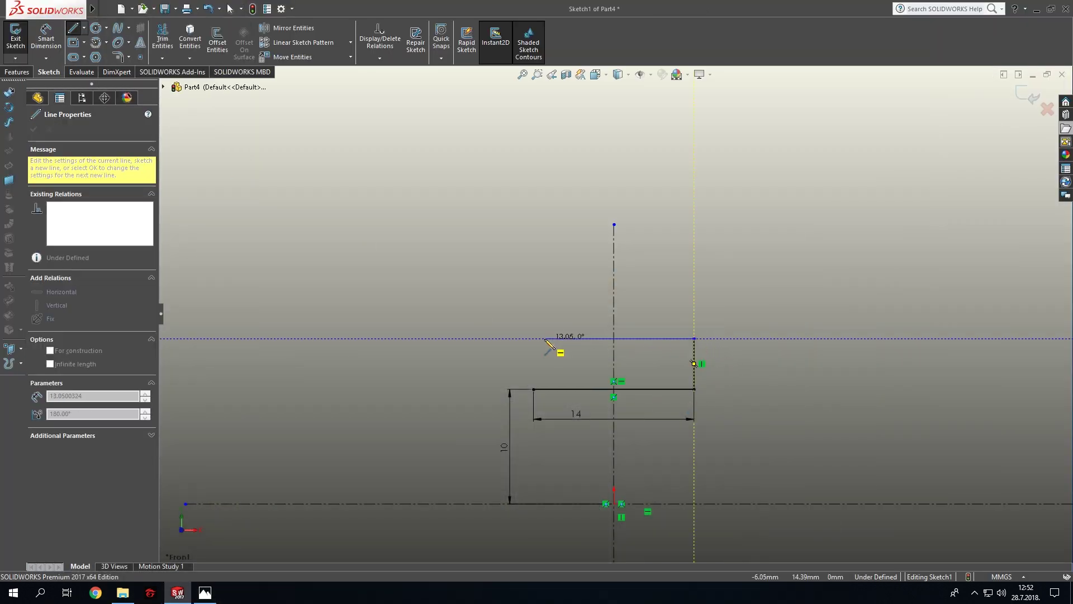
{"action": "left_click", "coordinate": [534, 338]}
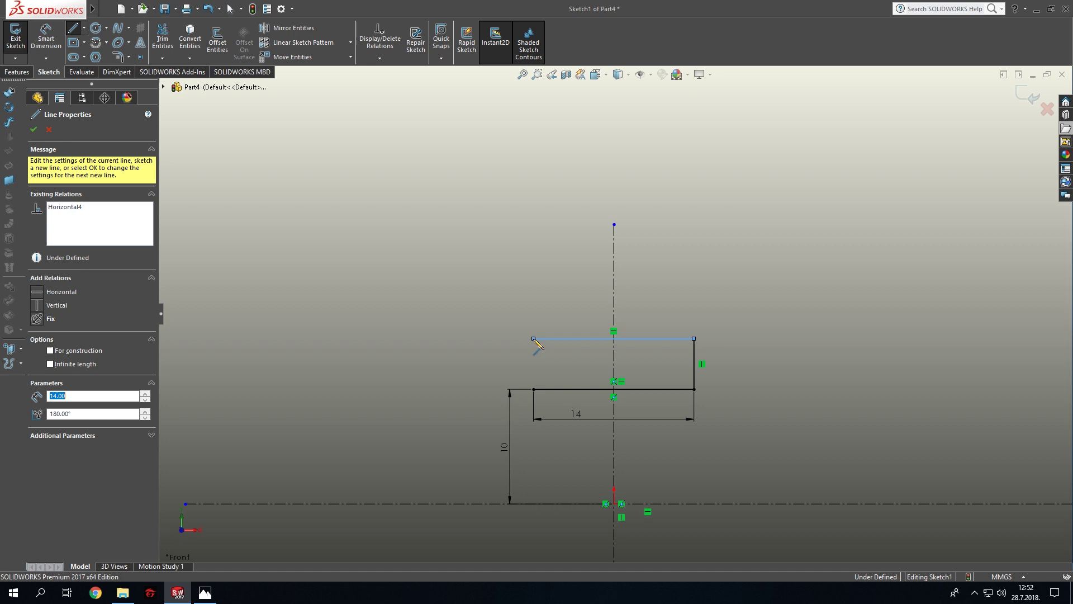
{"action": "left_click", "coordinate": [534, 389]}
{"action": "key", "text": "Escape"}
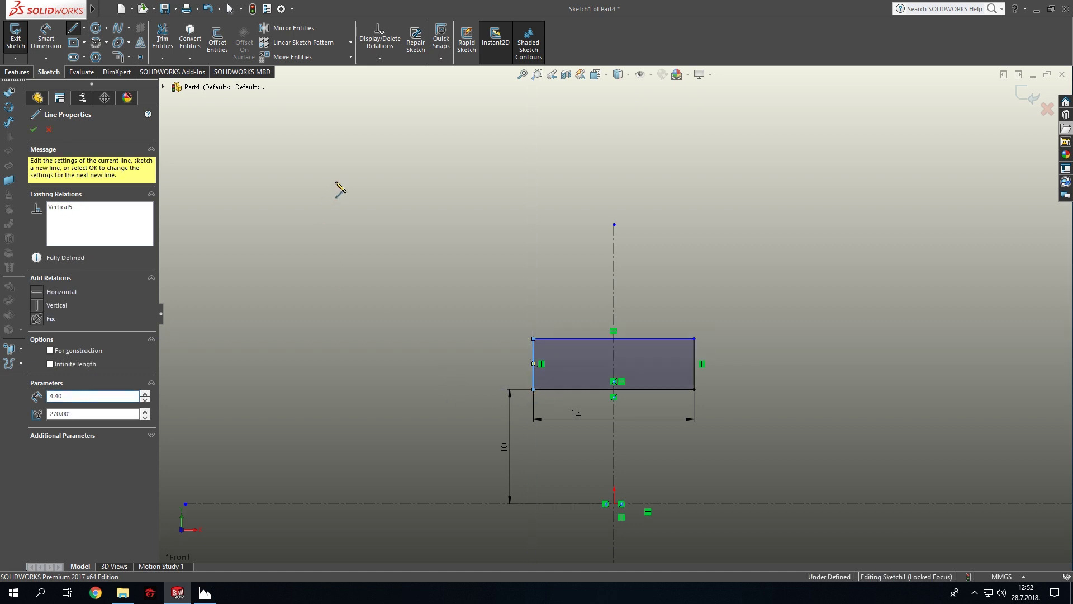
Draw a circle centred on the vertical centreline and set its diameter to 8.
{"action": "left_click", "coordinate": [97, 32]}
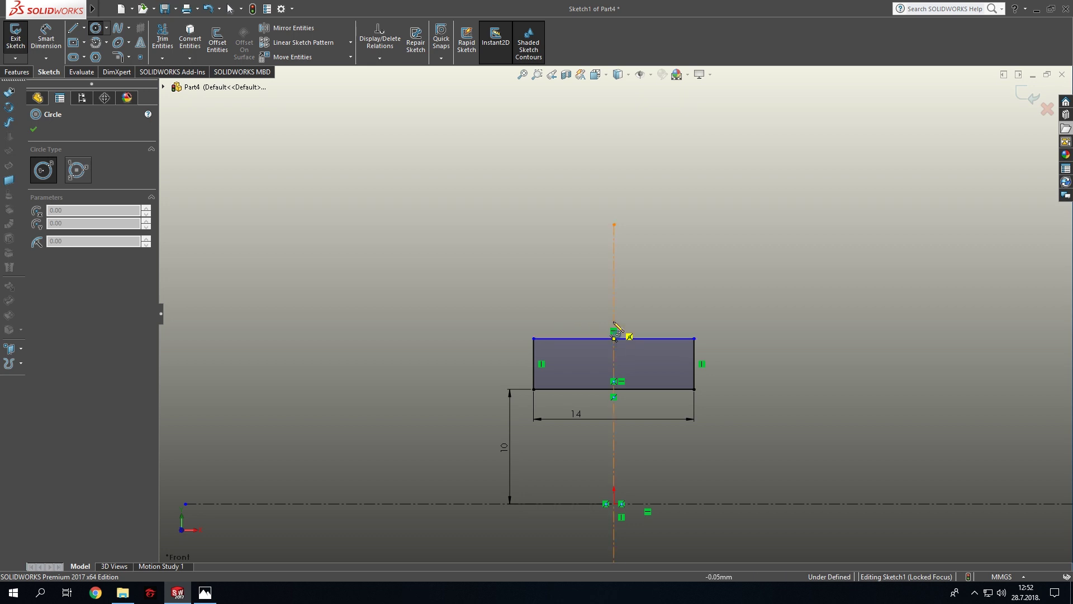
{"action": "left_click", "coordinate": [614, 312]}
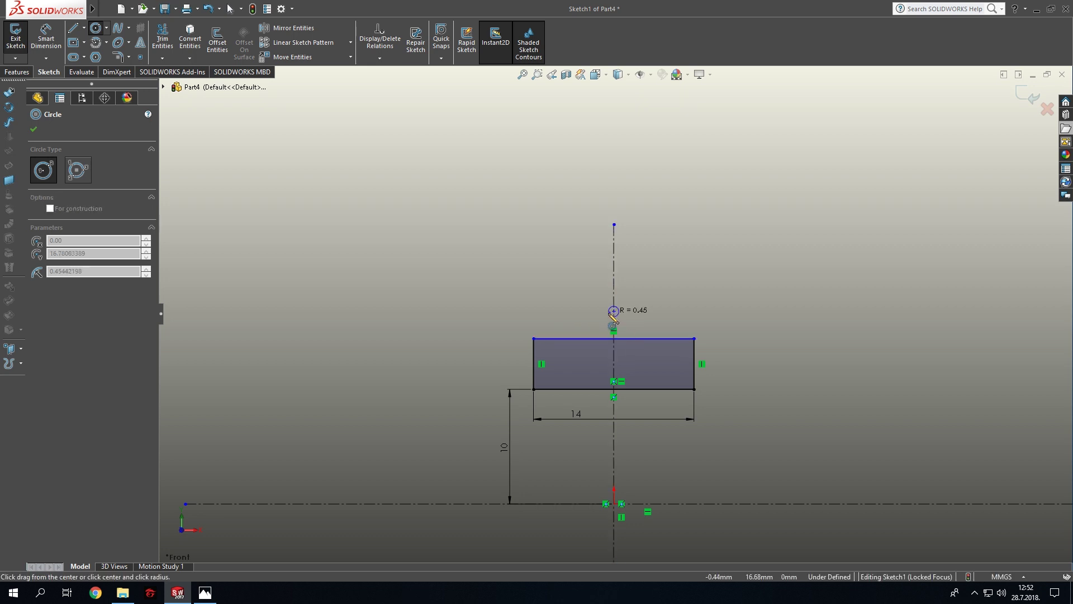
{"action": "left_click", "coordinate": [584, 330]}
{"action": "key", "text": "Escape"}
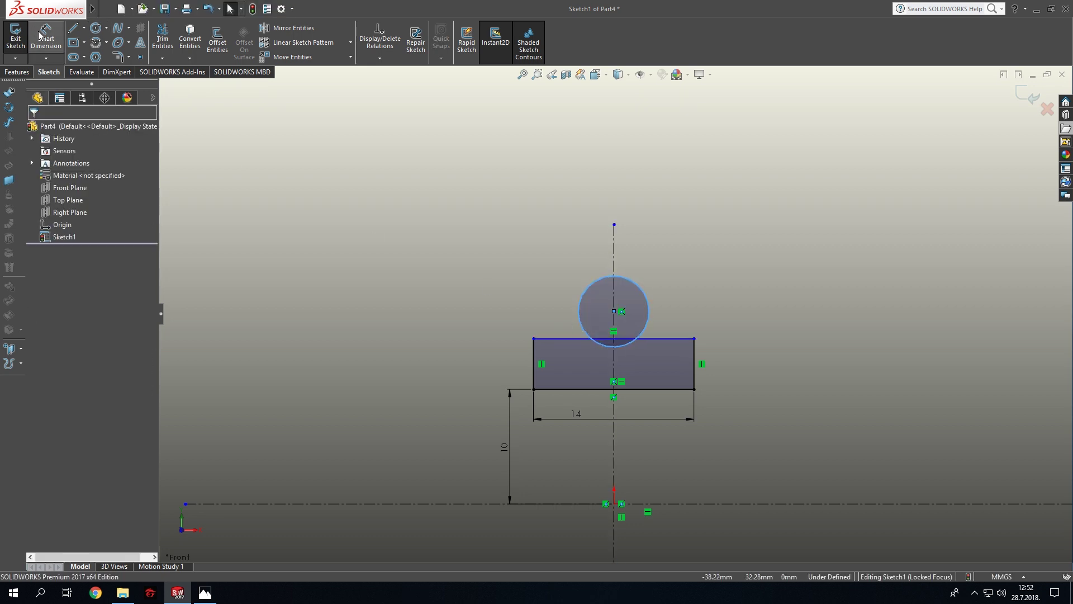
{"action": "left_click", "coordinate": [696, 263]}
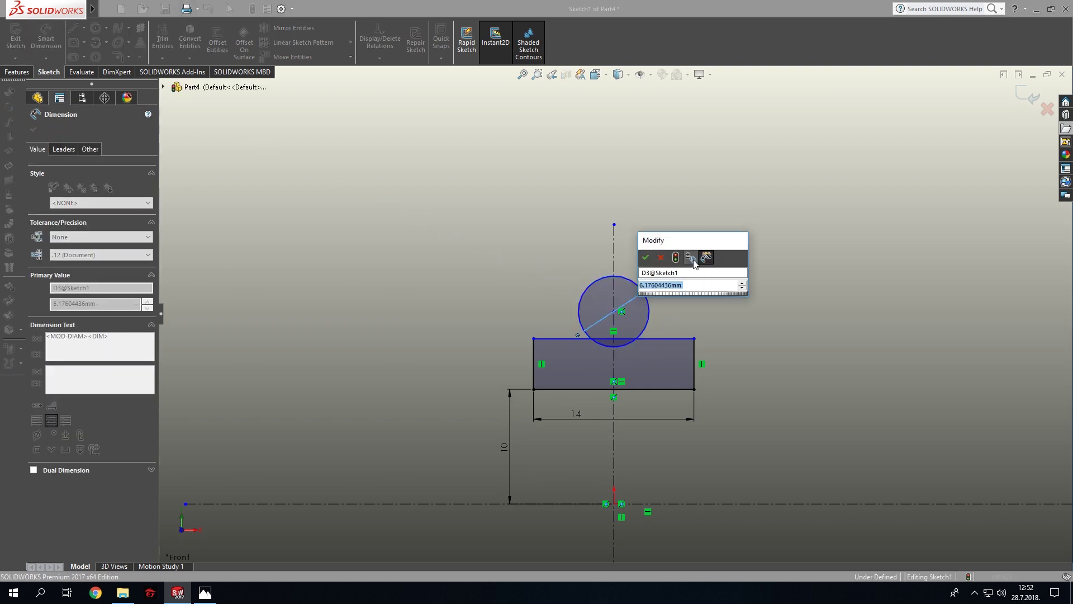
{"action": "type", "text": "8"}
{"action": "key", "text": "Return"}
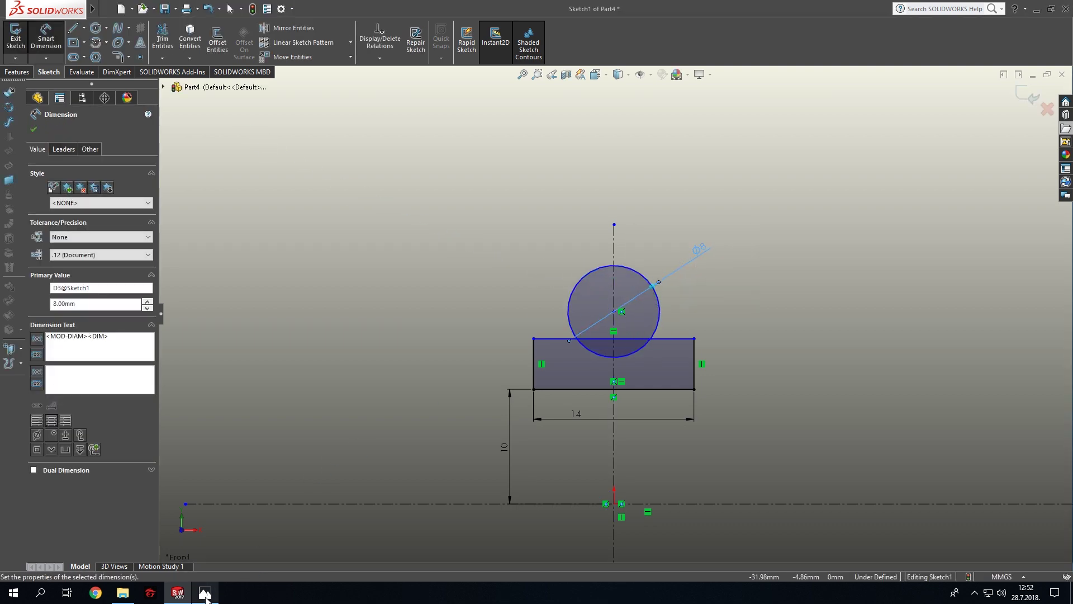
{"action": "left_click", "coordinate": [205, 594]}
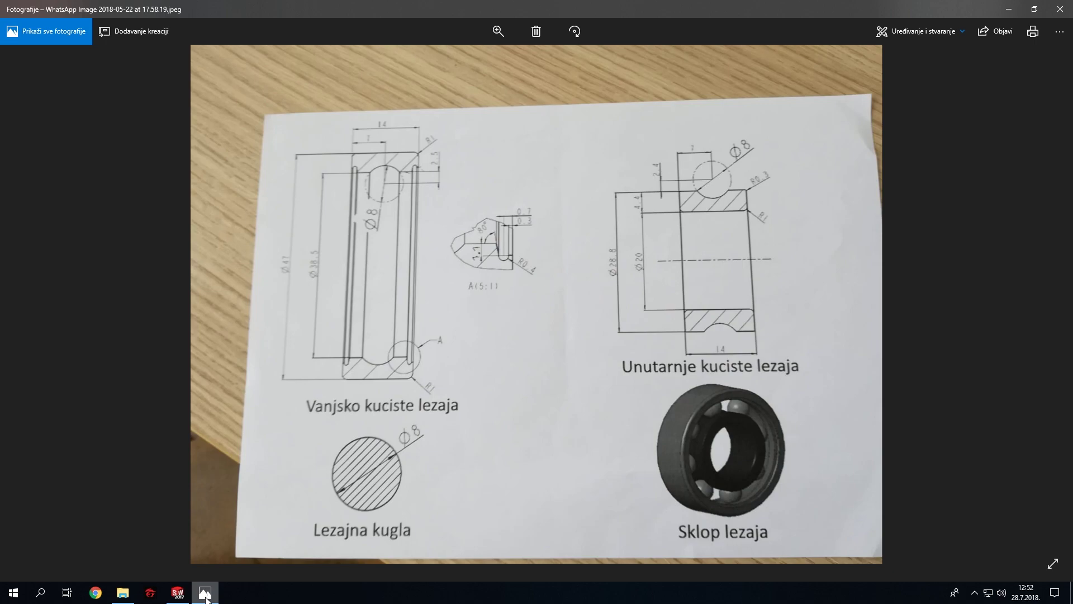
{"action": "left_click", "coordinate": [205, 594]}
{"action": "left_click", "coordinate": [447, 299]}
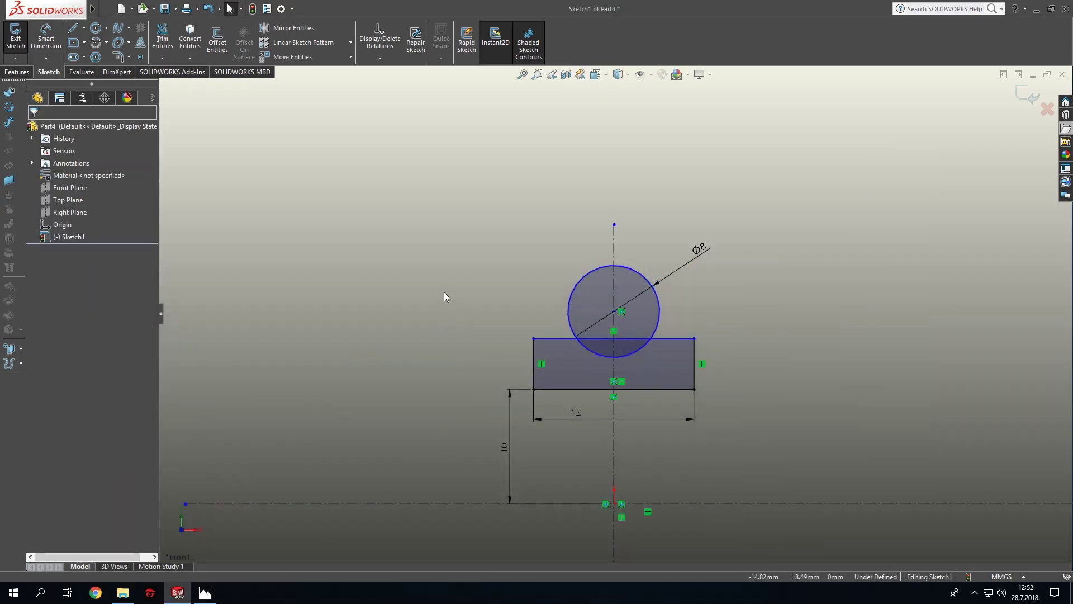
Dimension the circle centre 2.4 mm above the rectangle's top edge.
{"action": "left_click", "coordinate": [45, 39]}
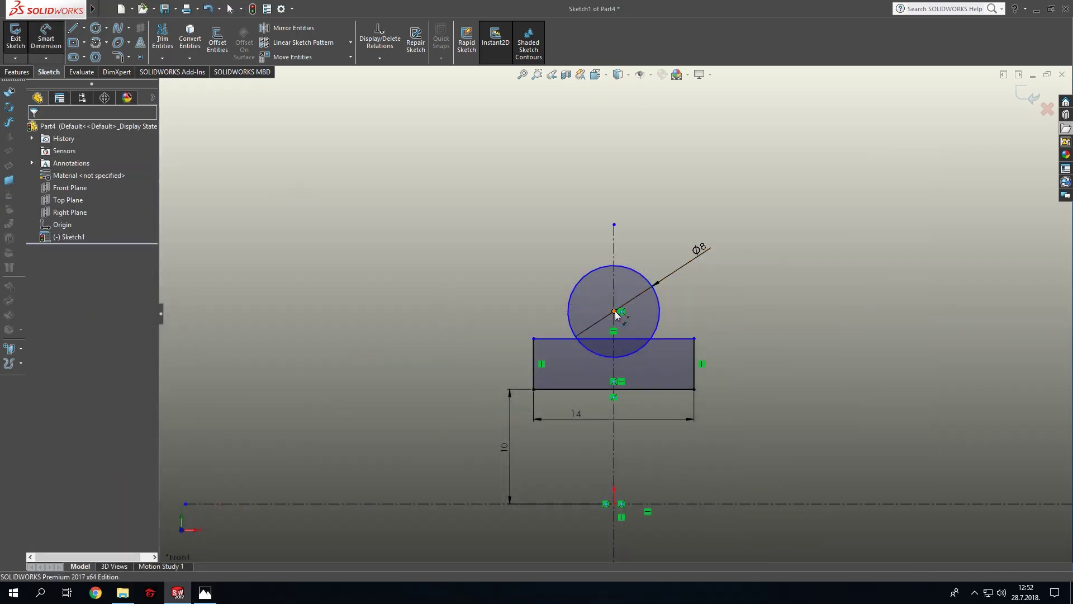
{"action": "left_click", "coordinate": [615, 311]}
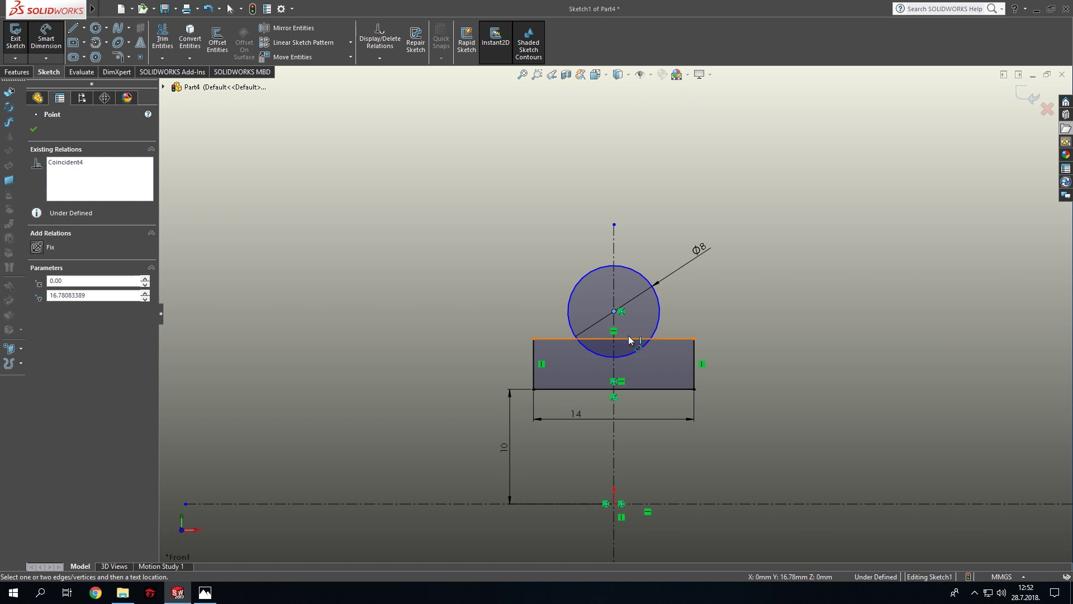
{"action": "left_click", "coordinate": [679, 339]}
{"action": "left_click", "coordinate": [777, 323]}
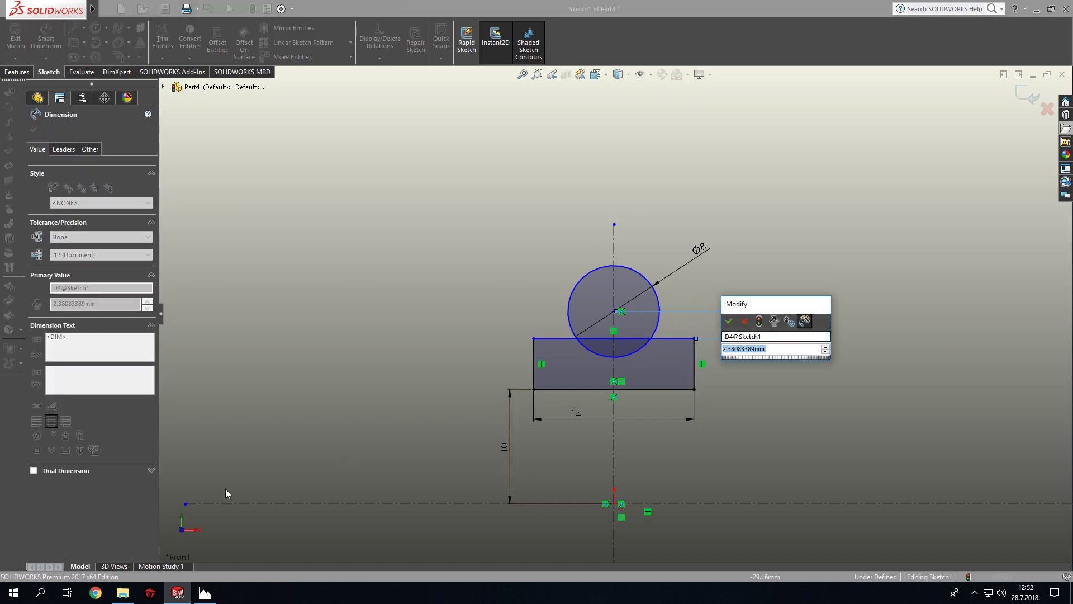
{"action": "mouse_move", "coordinate": [205, 593]}
{"action": "left_click", "coordinate": [206, 552]}
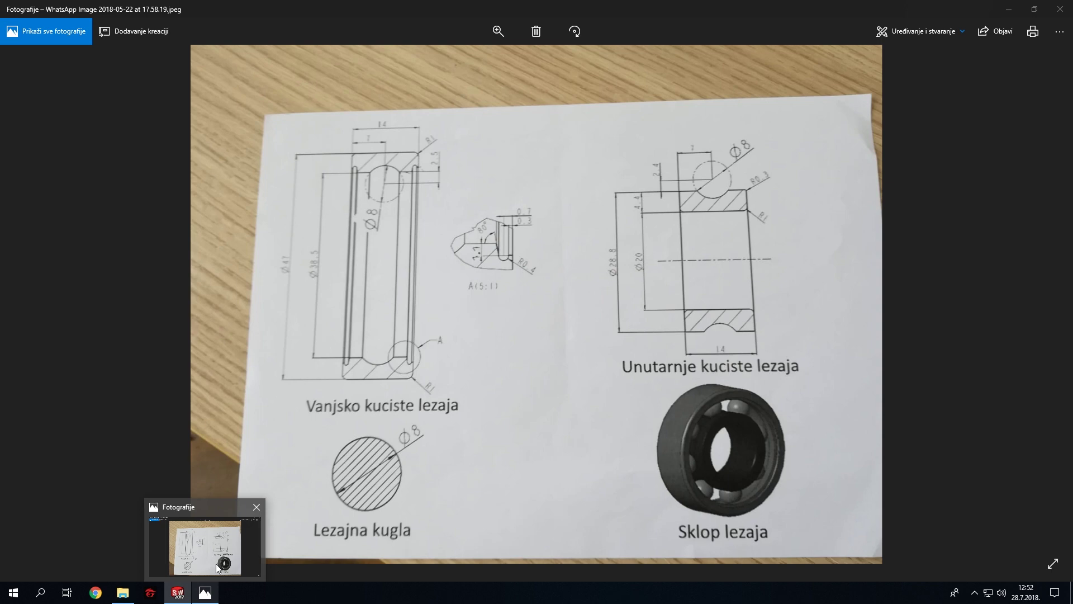
{"action": "left_click", "coordinate": [205, 593]}
{"action": "type", "text": "2.4"}
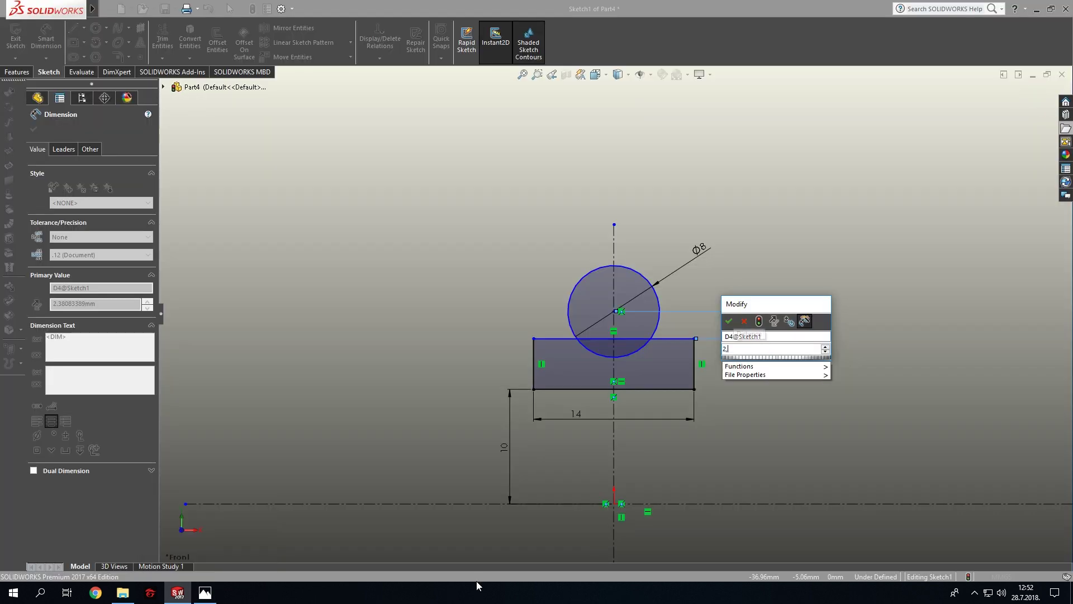
{"action": "key", "text": "Return"}
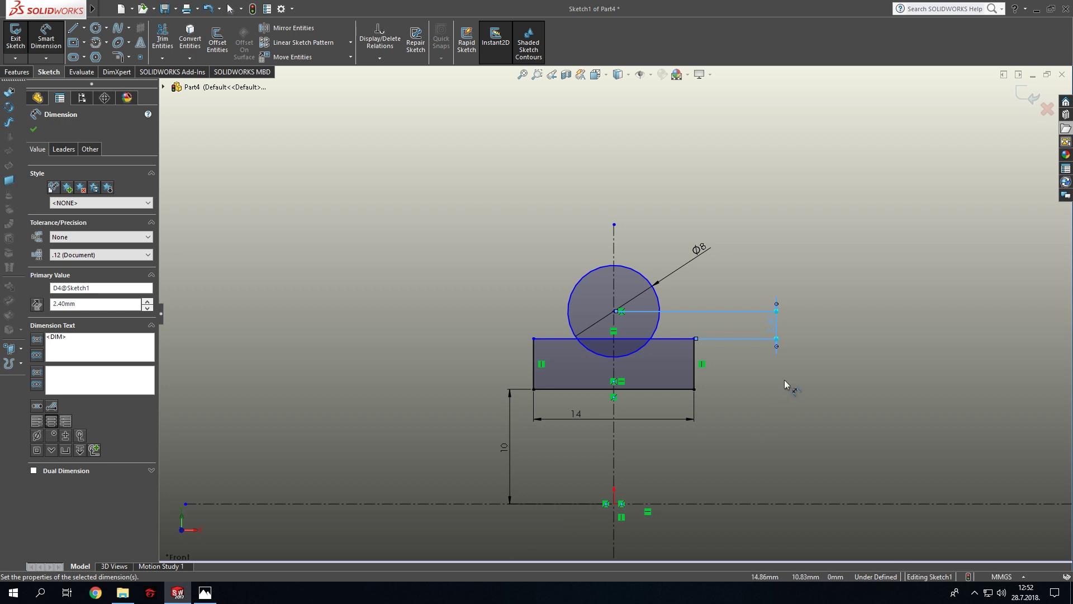
{"action": "key", "text": "Escape"}
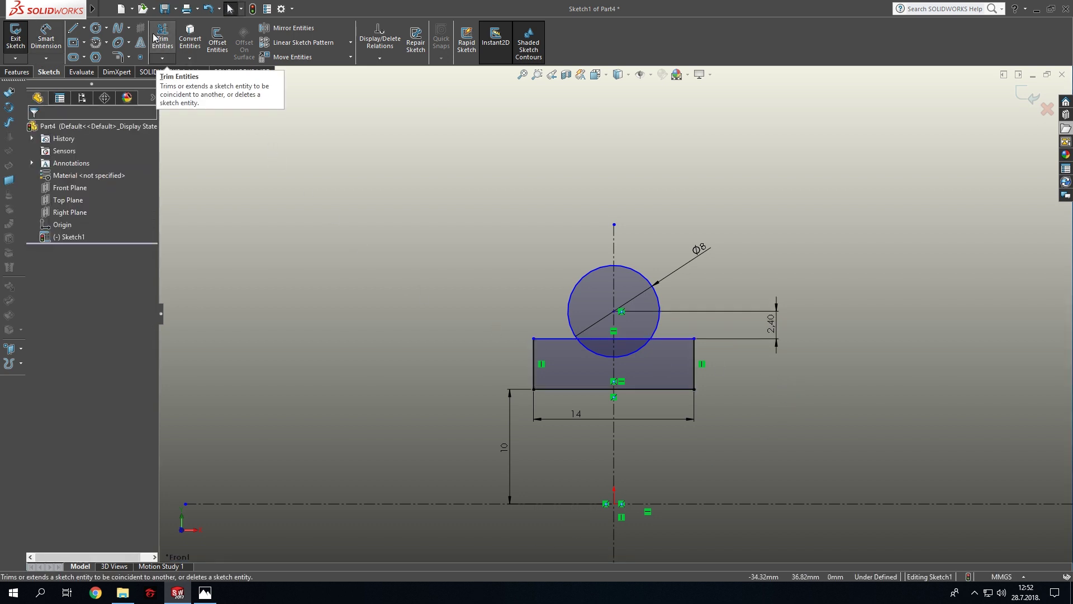
Trim away the top edge inside the circle and the circle's upper arc, leaving an arc groove.
{"action": "left_click", "coordinate": [162, 34]}
{"action": "scroll", "coordinate": [642, 353], "scroll_direction": "down", "scroll_amount": 5}
{"action": "scroll", "coordinate": [642, 354], "scroll_direction": "down", "scroll_amount": 1}
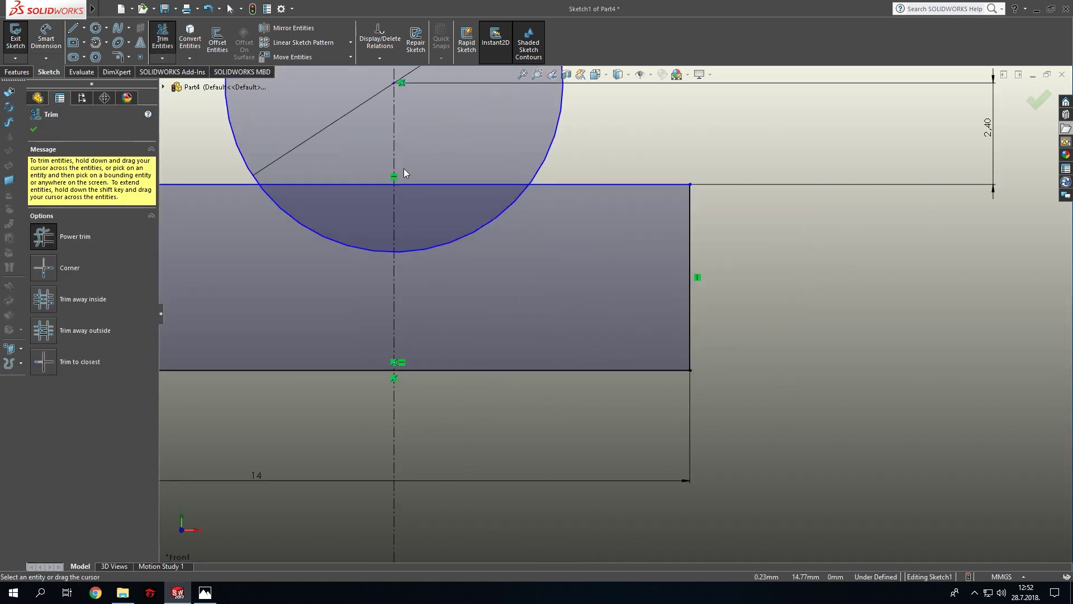
{"action": "left_click_drag", "start_coordinate": [438, 190], "coordinate": [355, 175]}
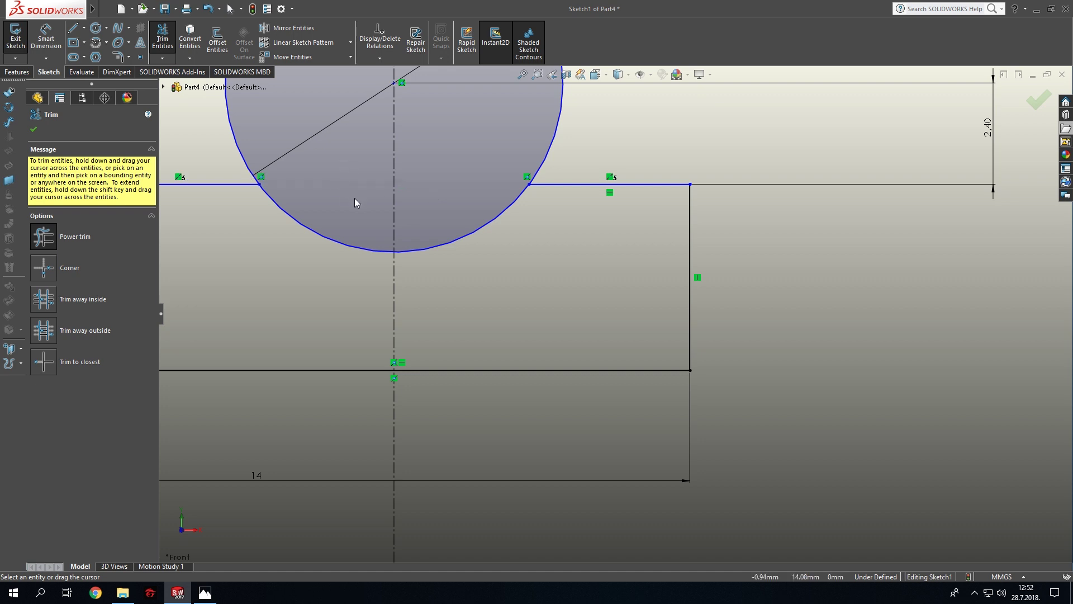
{"action": "key", "text": "f"}
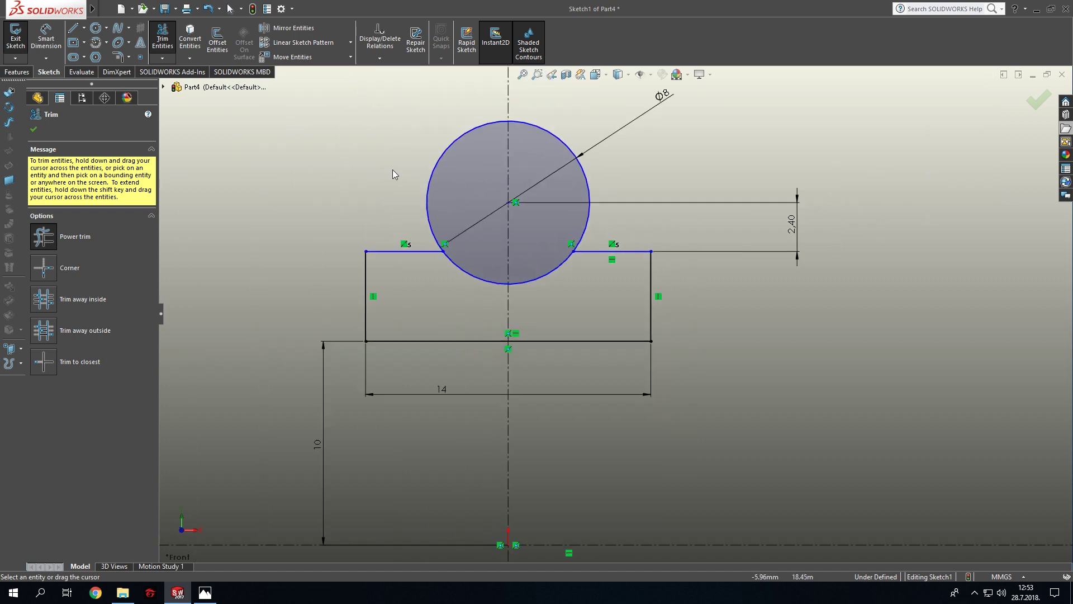
{"action": "left_click_drag", "start_coordinate": [393, 170], "coordinate": [565, 202]}
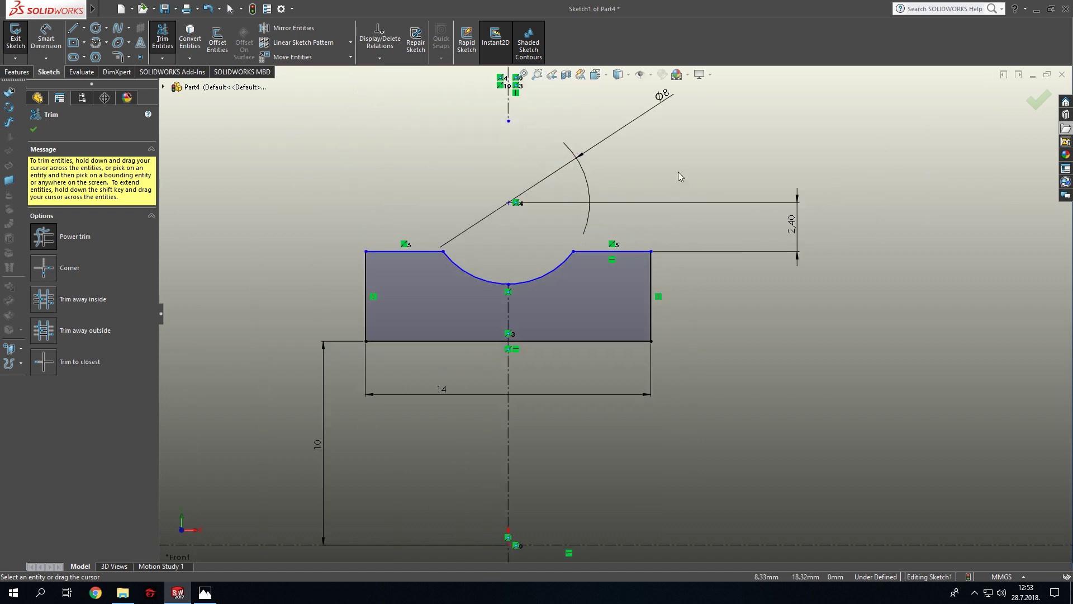
{"action": "key", "text": "z"}
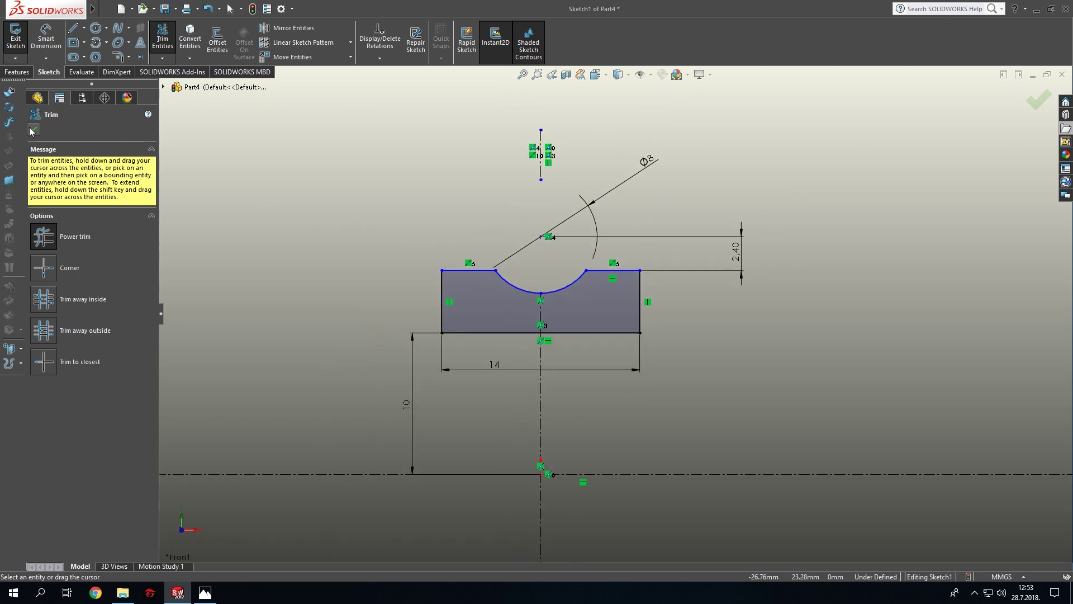
{"action": "left_click", "coordinate": [32, 130]}
{"action": "left_click", "coordinate": [205, 592]}
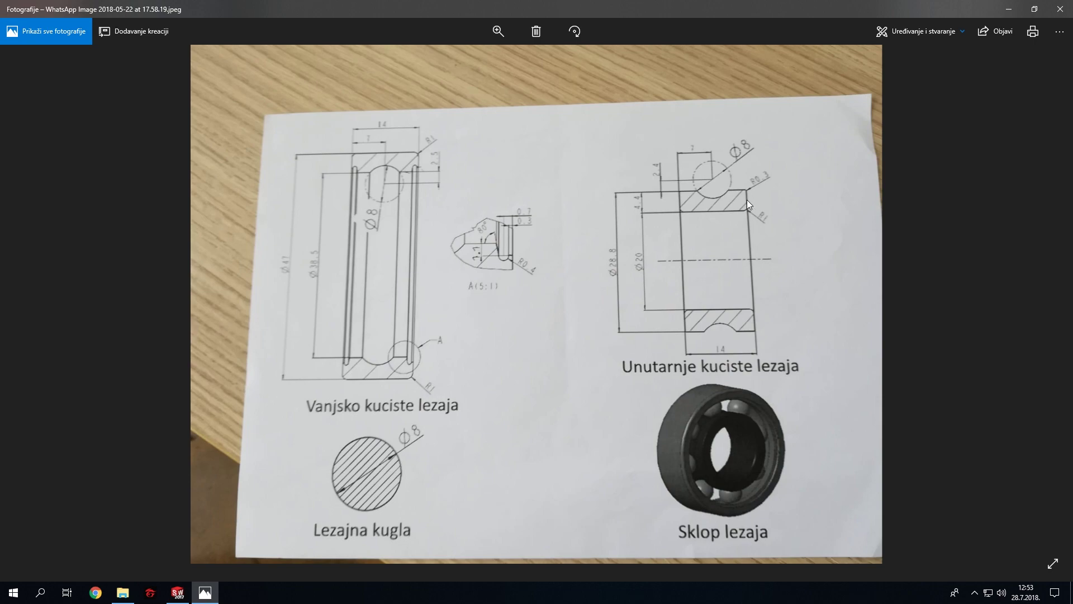
Round the profile's two bottom corners with 1 mm sketch fillets.
{"action": "left_click", "coordinate": [178, 592]}
{"action": "left_click", "coordinate": [117, 56]}
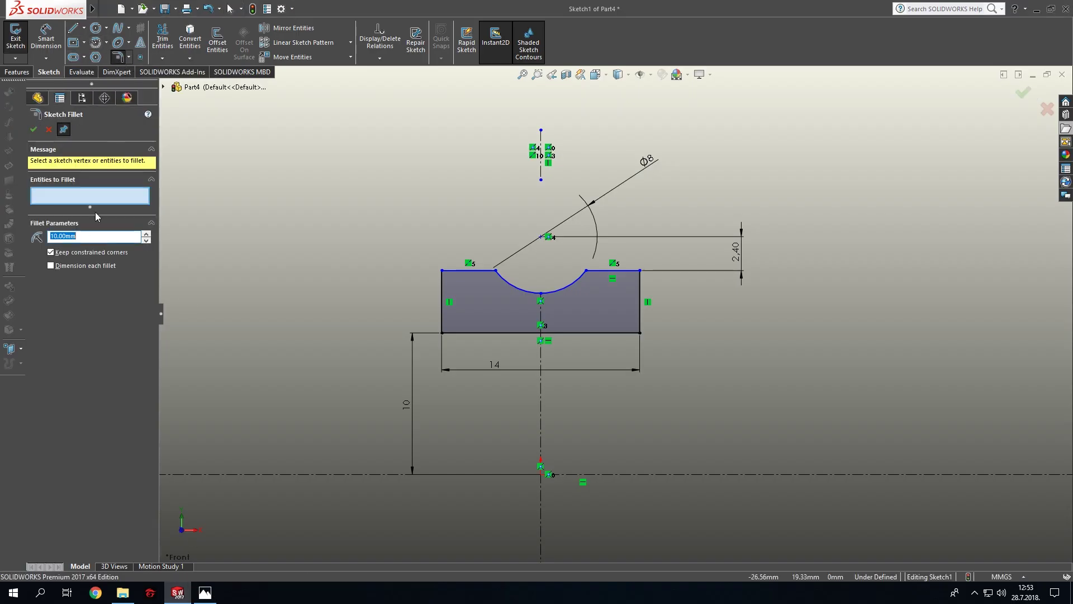
{"action": "type", "text": "1"}
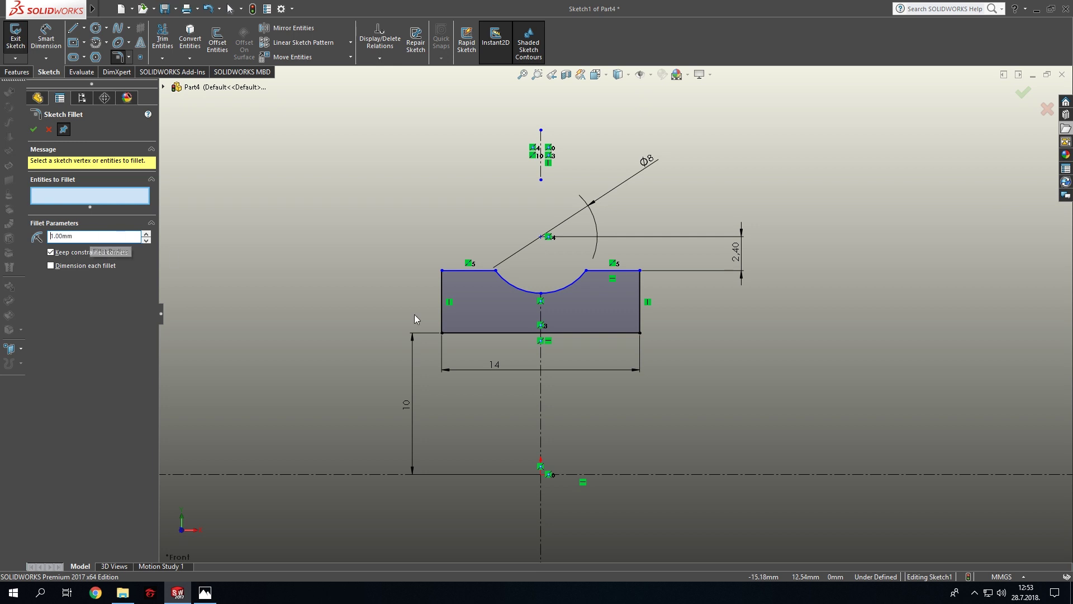
{"action": "left_click", "coordinate": [640, 333]}
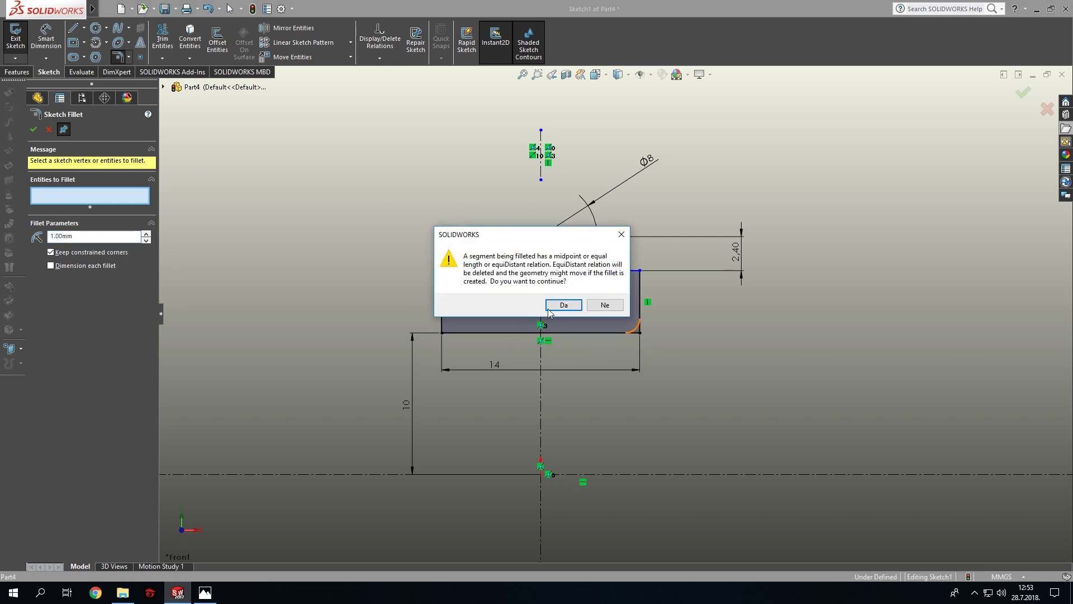
{"action": "left_click", "coordinate": [561, 307]}
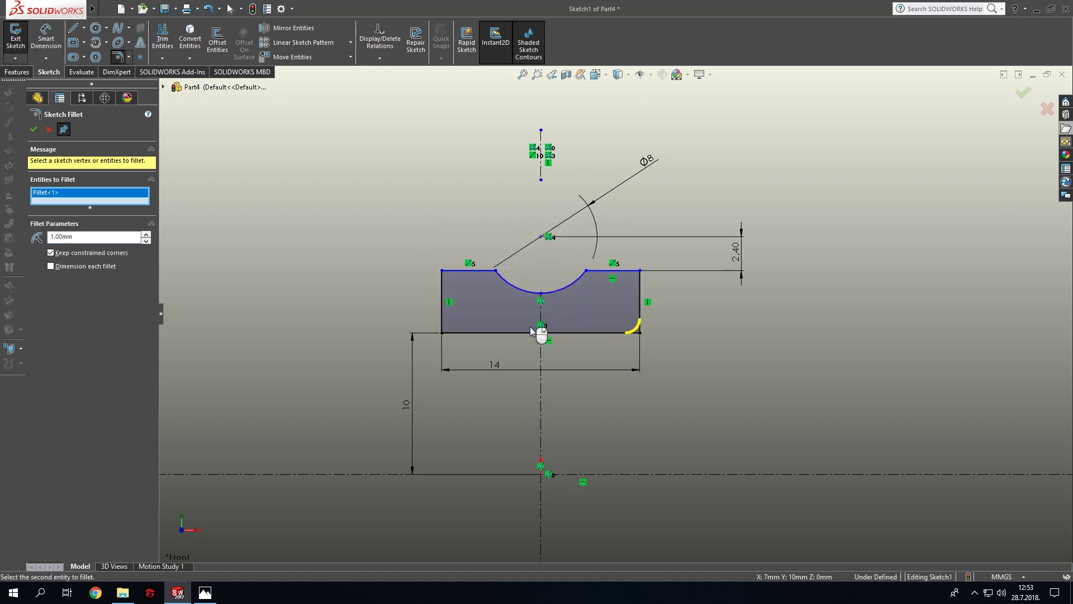
{"action": "left_click", "coordinate": [443, 334]}
{"action": "left_click", "coordinate": [563, 304]}
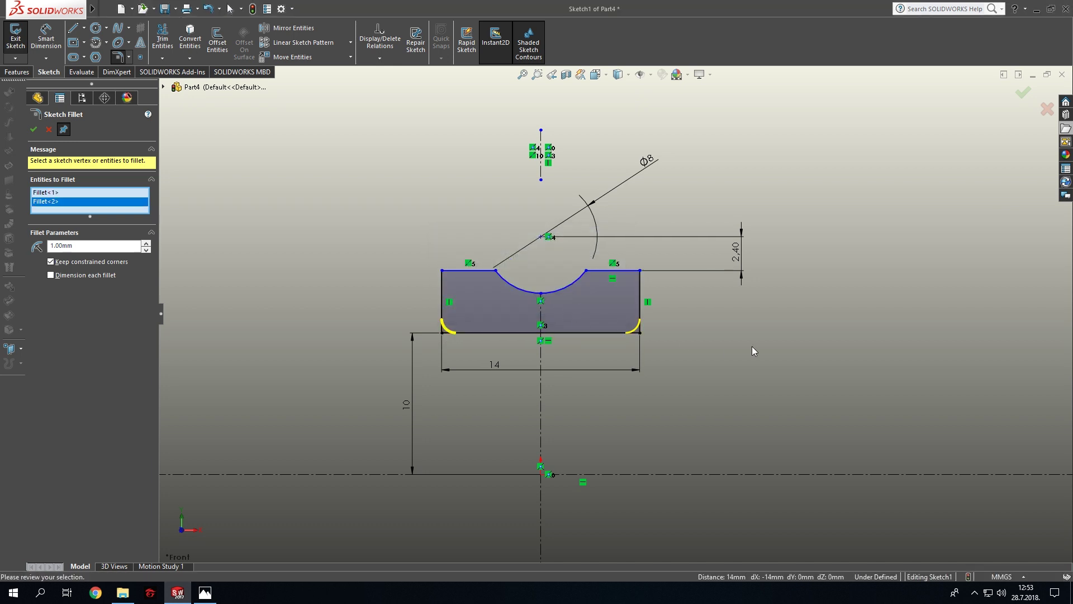
{"action": "left_click", "coordinate": [34, 134]}
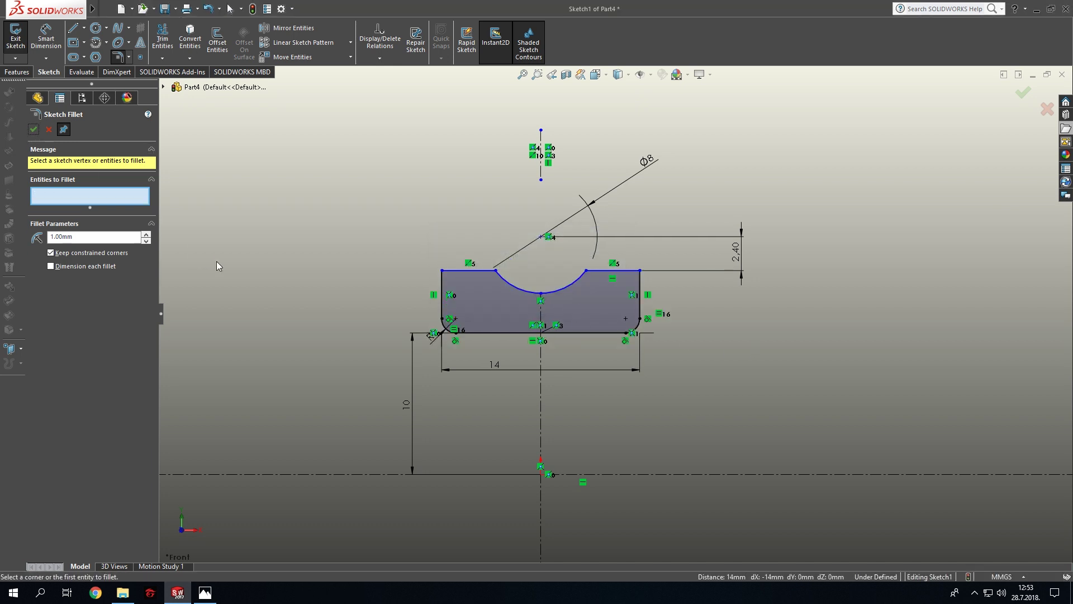
{"action": "scroll", "coordinate": [570, 317], "scroll_direction": "down", "scroll_amount": 4}
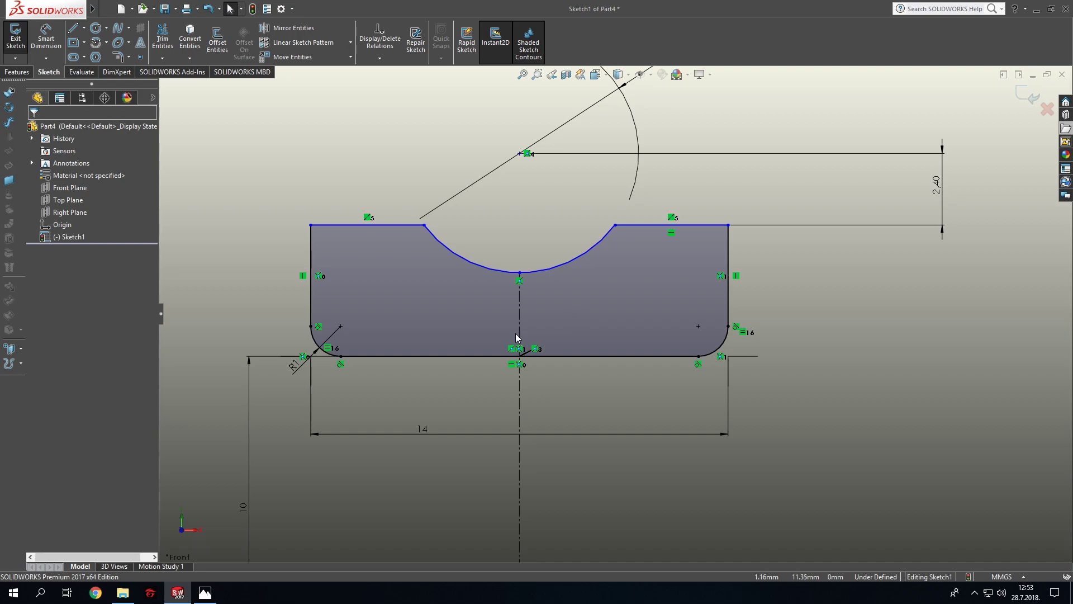
After checking the reference drawing, fillet both top corners at 0.30 mm and tilt the view.
{"action": "key", "text": "alt+Tab"}
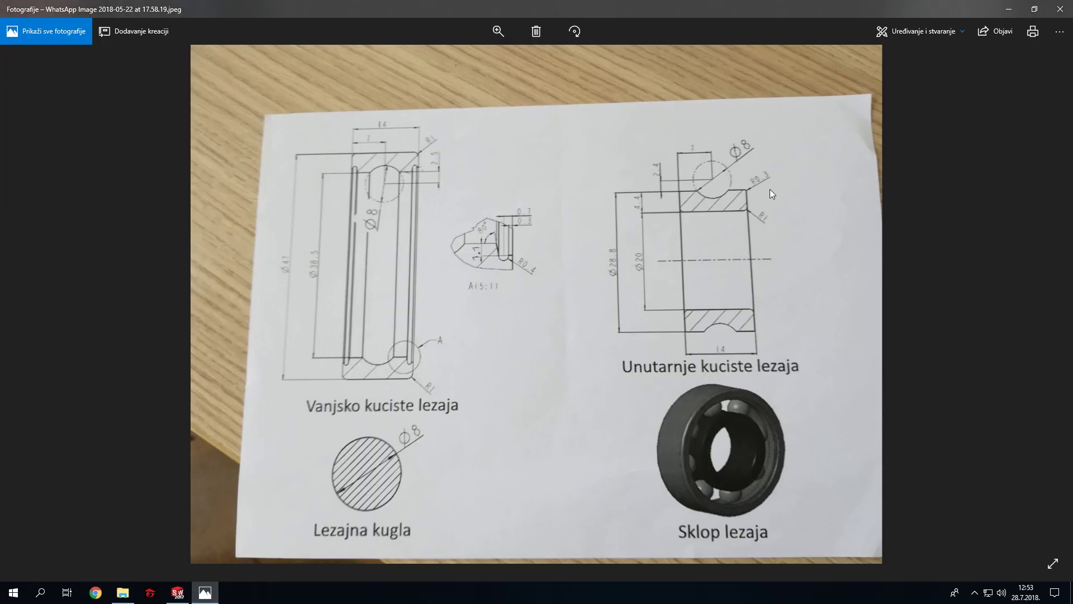
{"action": "left_click", "coordinate": [177, 594]}
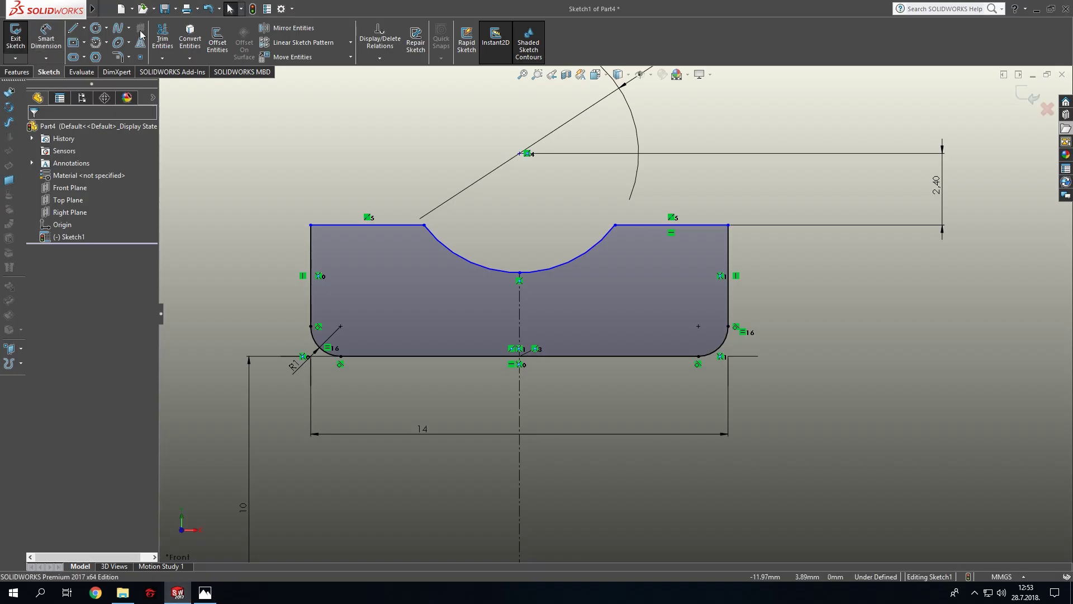
{"action": "left_click", "coordinate": [123, 60]}
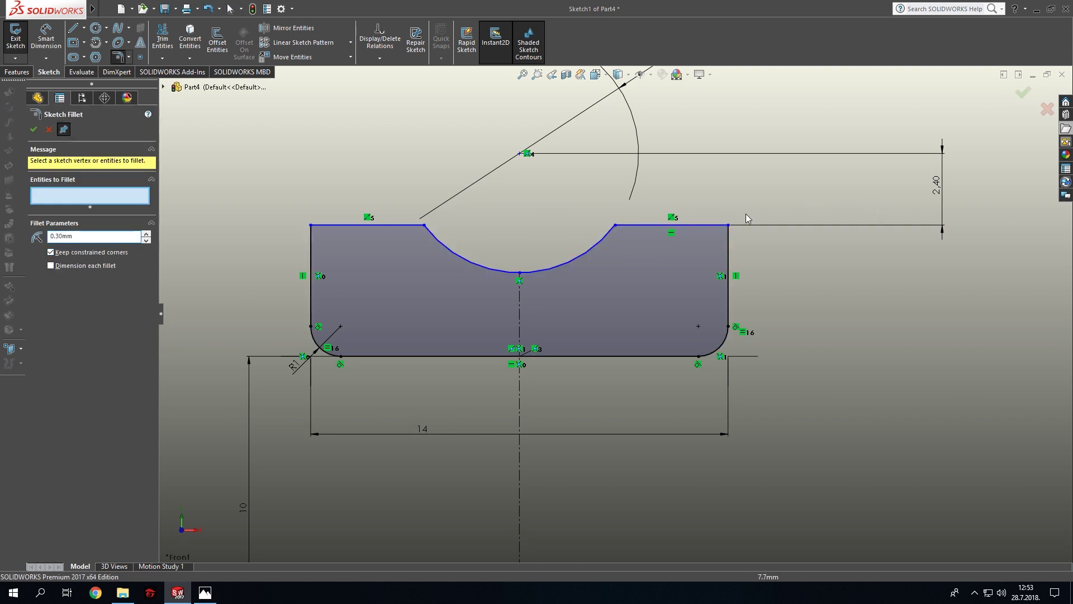
{"action": "left_click", "coordinate": [729, 227]}
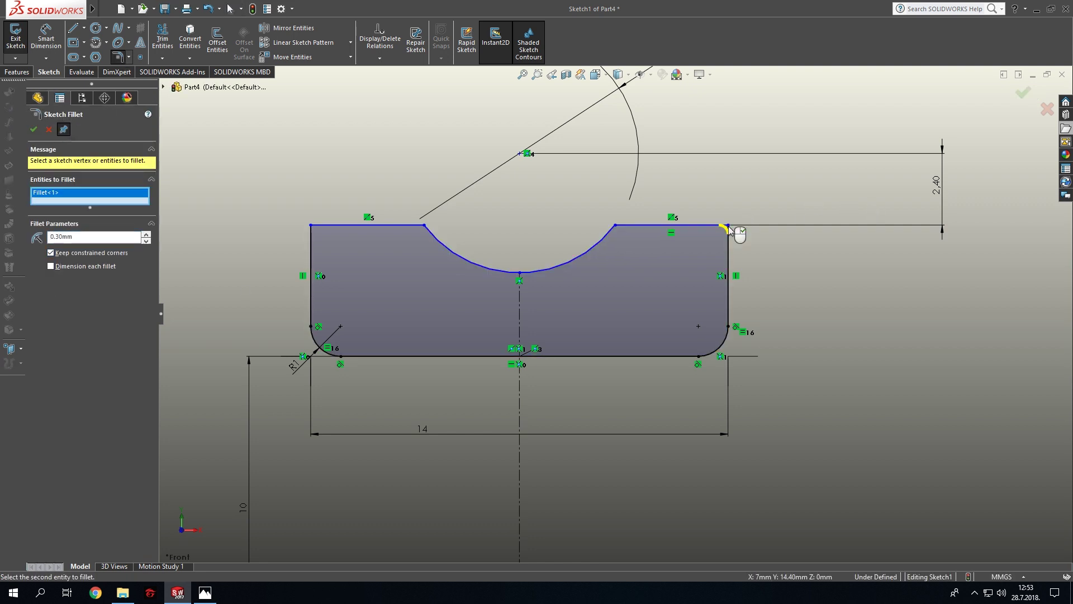
{"action": "left_click", "coordinate": [312, 226]}
{"action": "left_click", "coordinate": [33, 130]}
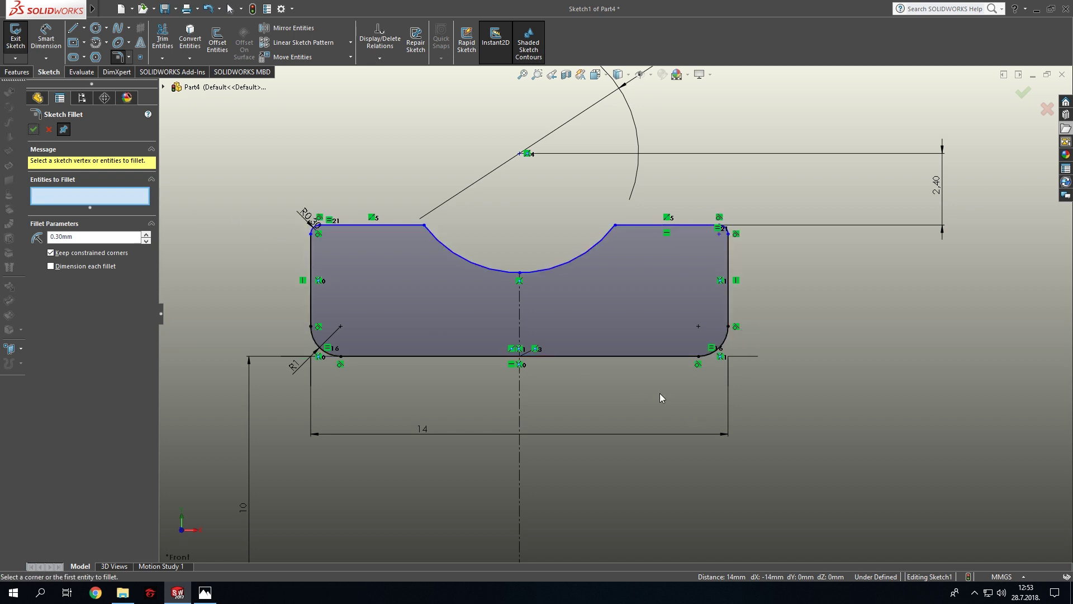
{"action": "scroll", "coordinate": [660, 397], "scroll_direction": "down", "scroll_amount": 2}
{"action": "scroll", "coordinate": [619, 386], "scroll_direction": "down", "scroll_amount": 3}
{"action": "key", "text": "Escape"}
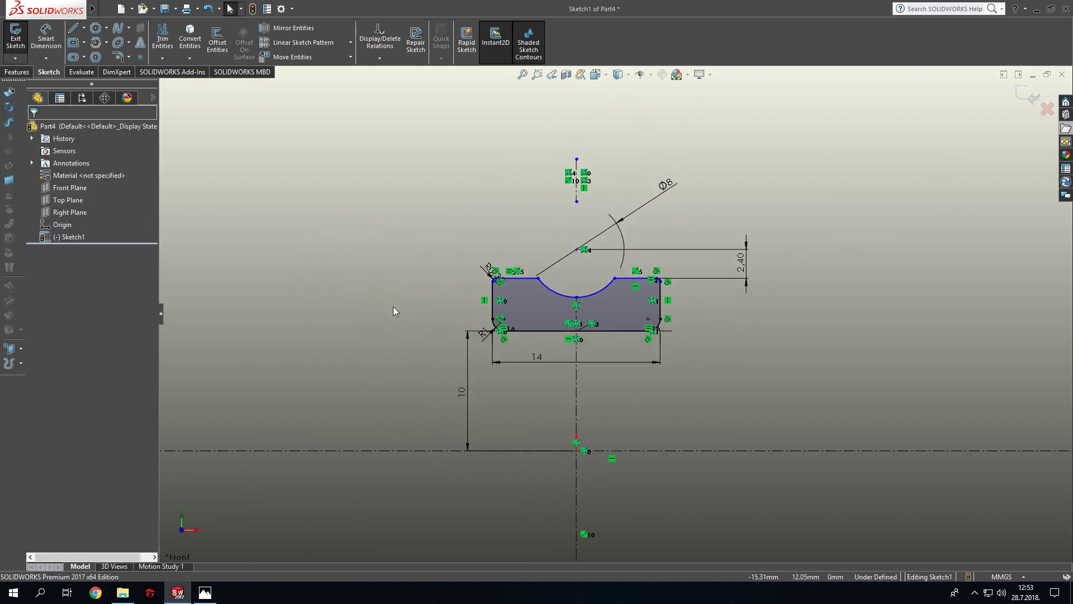
{"action": "mouse_move", "coordinate": [367, 314]}
{"action": "middle_mouse_down"}
{"action": "mouse_move", "coordinate": [384, 395]}
{"action": "mouse_move", "coordinate": [478, 300]}
{"action": "mouse_move", "coordinate": [456, 289]}
{"action": "middle_mouse_up"}
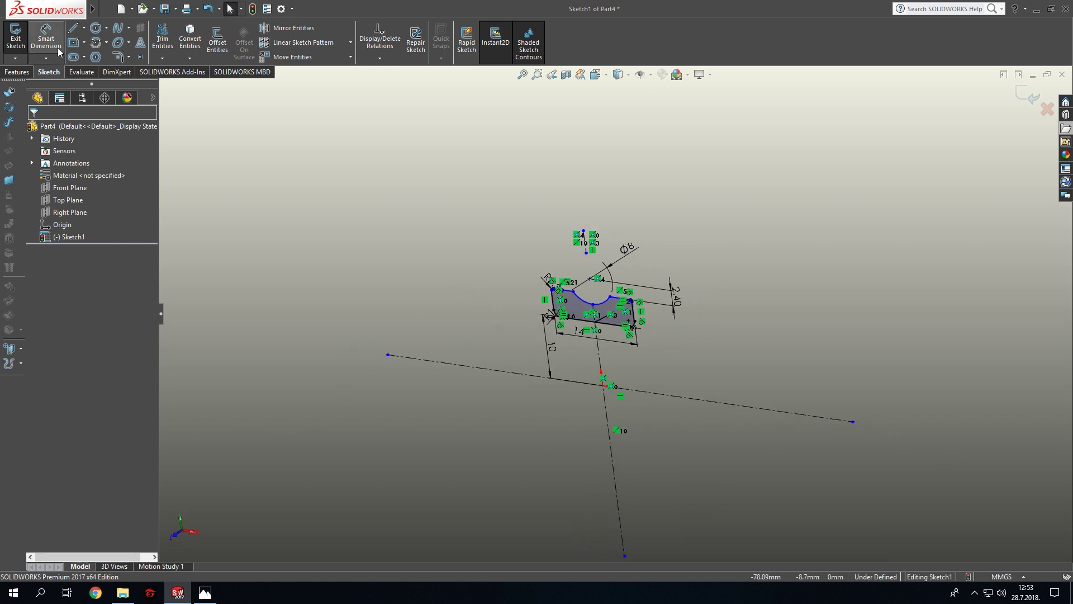
Revolve the profile 360° about the centerline into the grooved ring Revolve1.
{"action": "left_click", "coordinate": [17, 72]}
{"action": "left_click", "coordinate": [56, 40]}
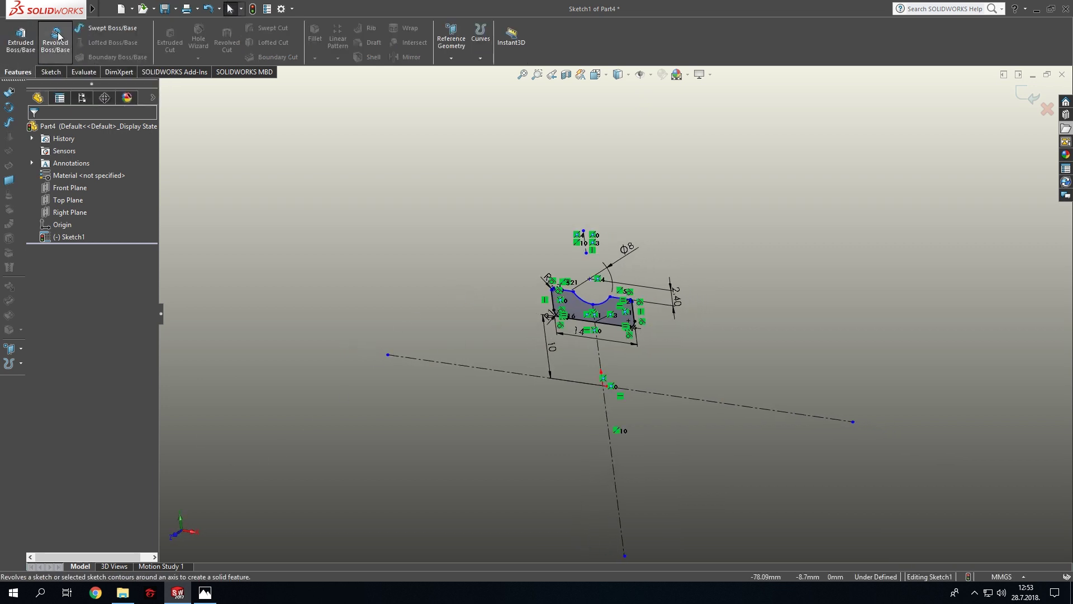
{"action": "left_click", "coordinate": [481, 370]}
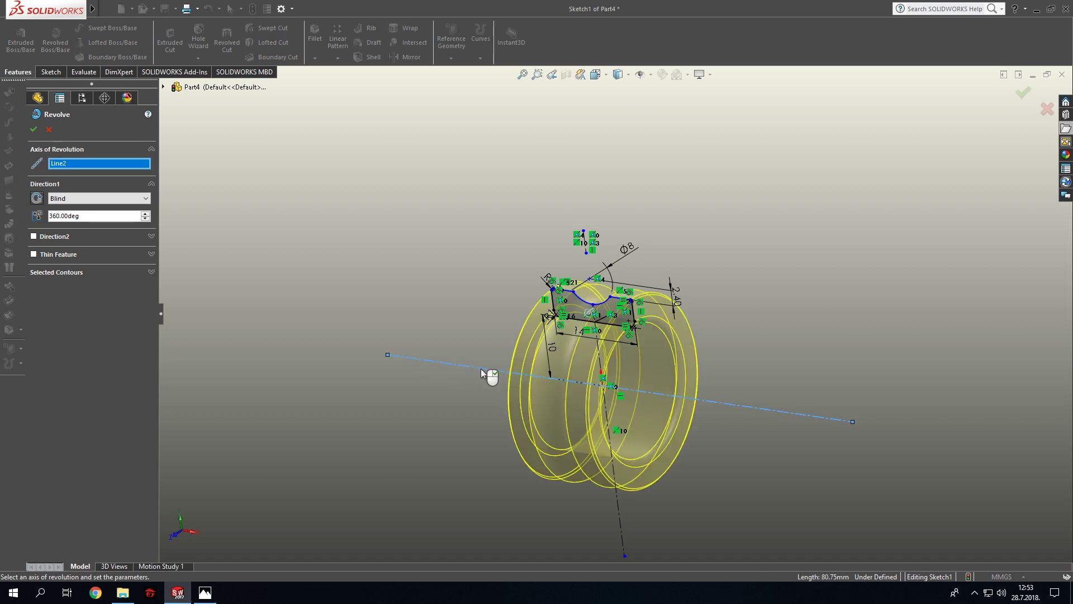
{"action": "left_click", "coordinate": [33, 130]}
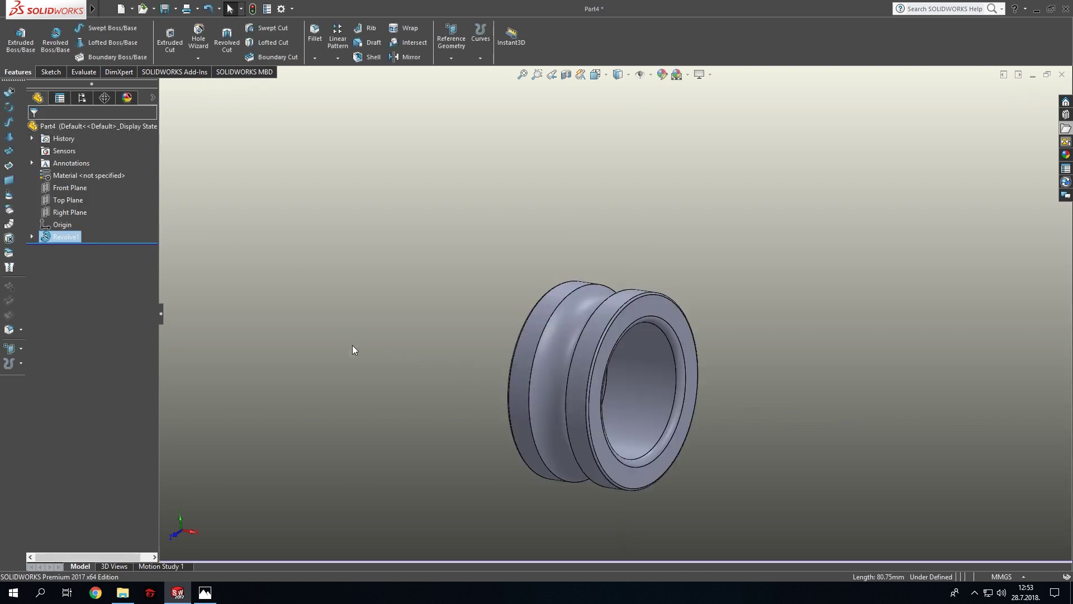
{"action": "mouse_move", "coordinate": [871, 493]}
{"action": "middle_mouse_down", "text": "ctrl"}
{"action": "mouse_move", "coordinate": [864, 458]}
{"action": "mouse_move", "coordinate": [796, 428]}
{"action": "mouse_move", "coordinate": [895, 458]}
{"action": "middle_mouse_up", "text": "ctrl"}
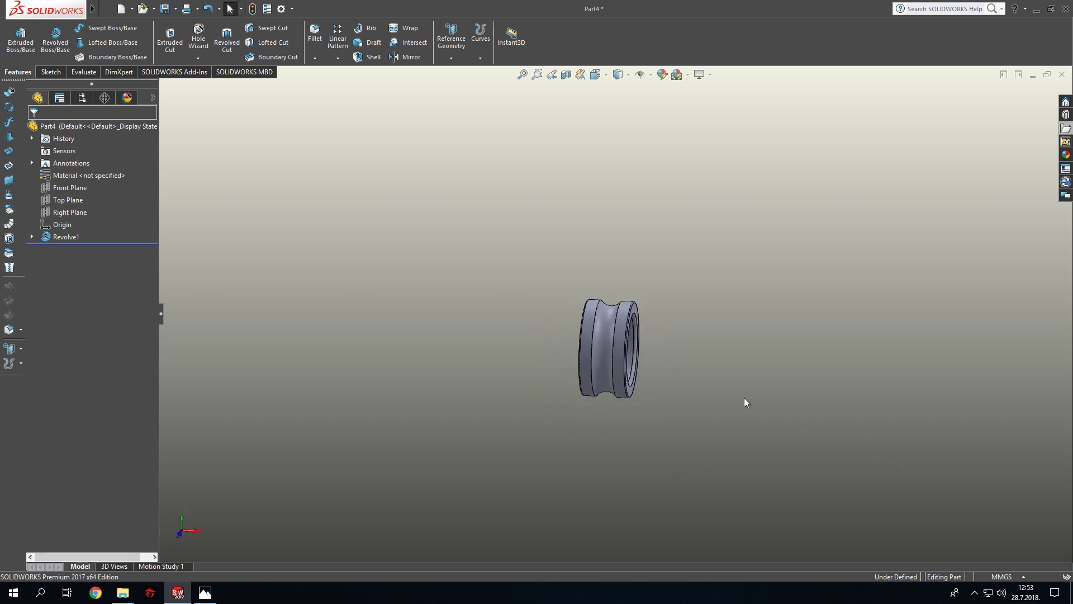
{"action": "scroll", "coordinate": [743, 398], "scroll_direction": "down", "scroll_amount": 5}
{"action": "scroll", "coordinate": [561, 255], "scroll_direction": "down", "scroll_amount": 3}
{"action": "middle_click_drag", "start_coordinate": [734, 264], "coordinate": [740, 267]}
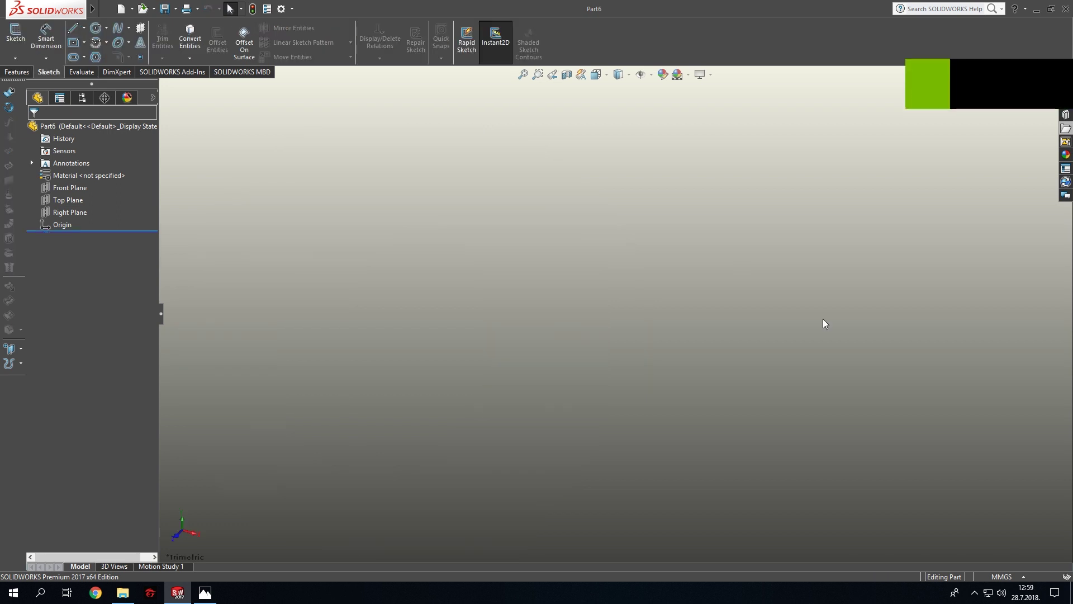
Start a Front Plane sketch with a long horizontal centerline through the origin.
{"action": "left_click", "coordinate": [11, 51]}
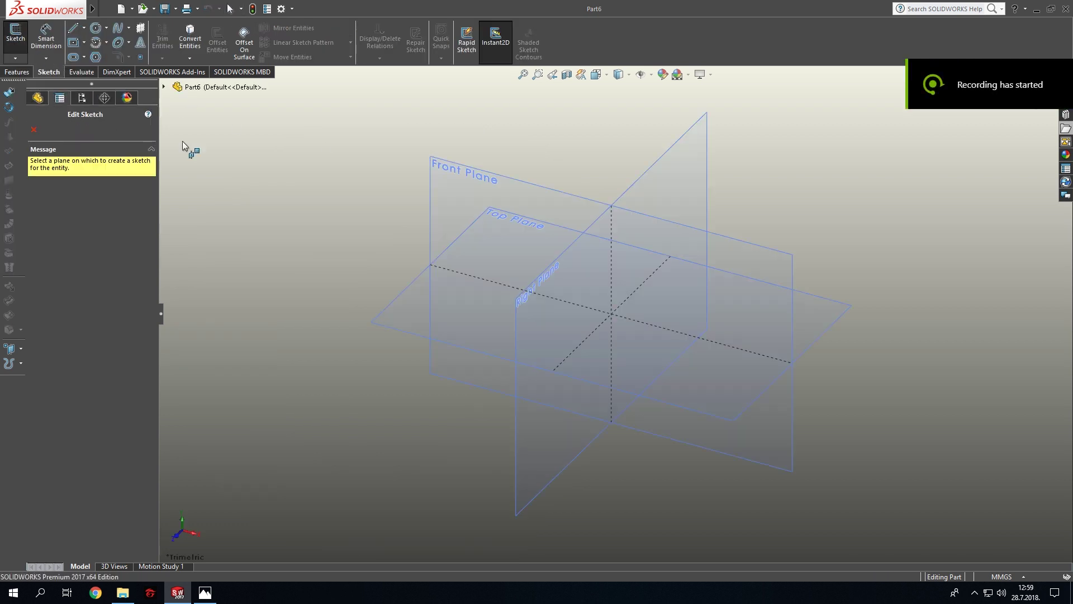
{"action": "left_click", "coordinate": [436, 182]}
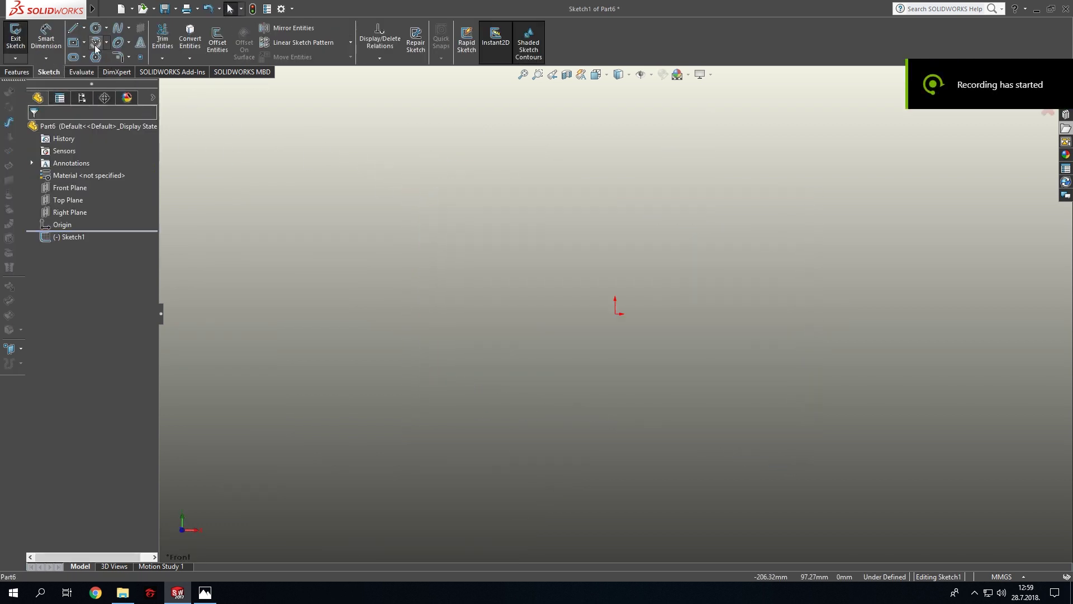
{"action": "left_click", "coordinate": [84, 28]}
{"action": "left_click", "coordinate": [89, 54]}
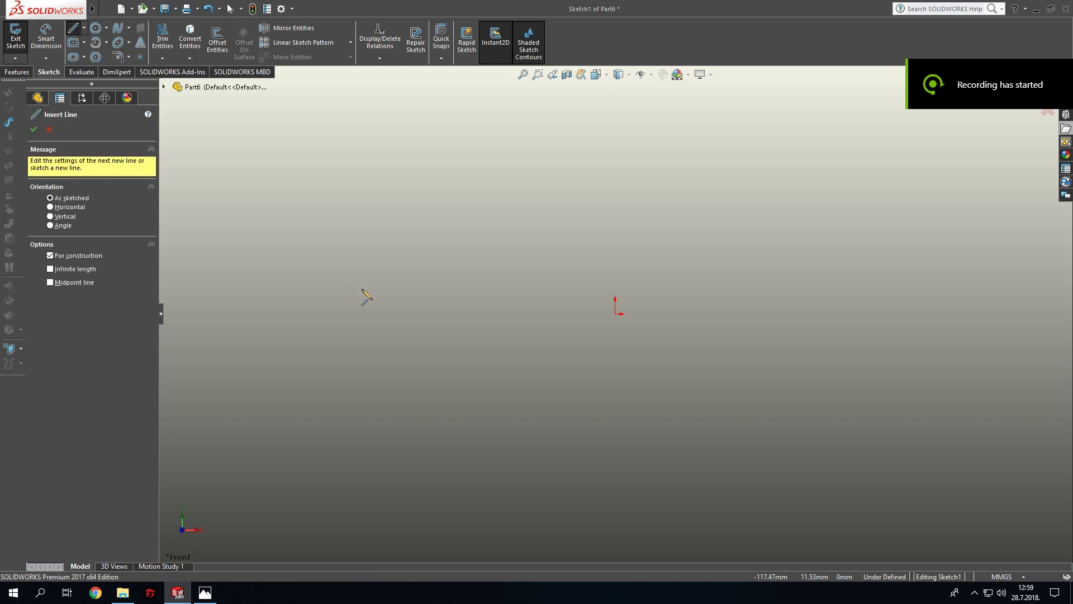
{"action": "left_click", "coordinate": [290, 314]}
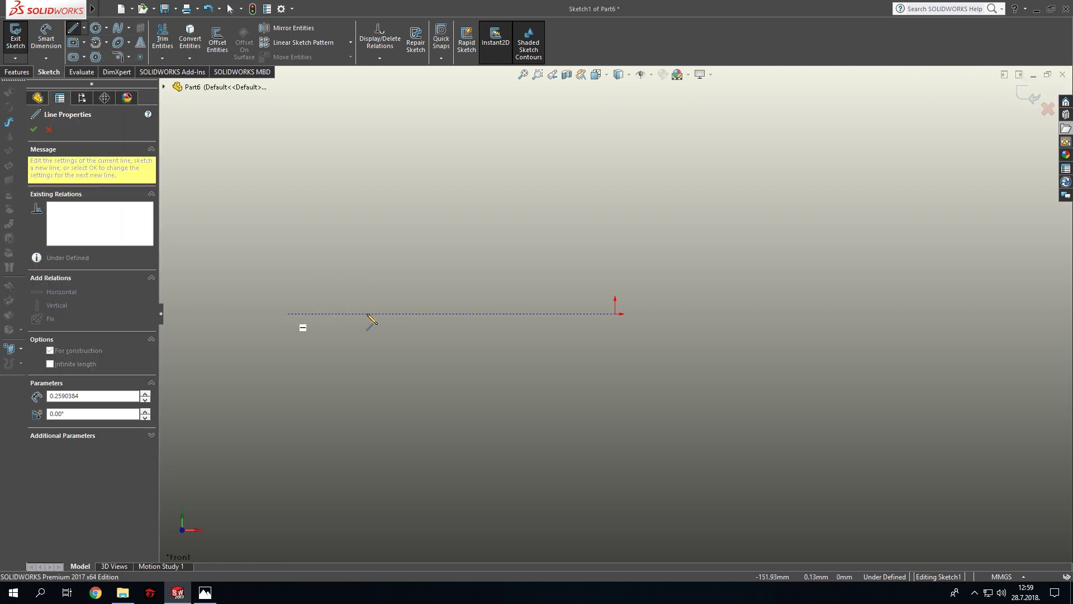
{"action": "left_click", "coordinate": [926, 315]}
{"action": "key", "text": "Escape"}
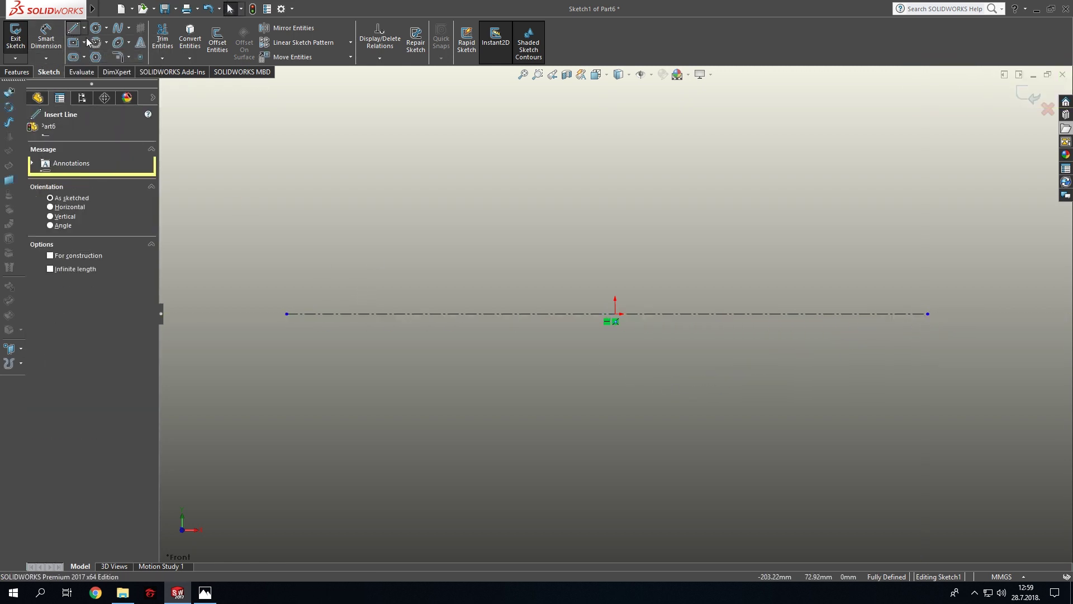
{"action": "scroll", "coordinate": [690, 453], "scroll_direction": "up", "scroll_amount": 2}
{"action": "scroll", "coordinate": [690, 453], "scroll_direction": "down", "scroll_amount": 1}
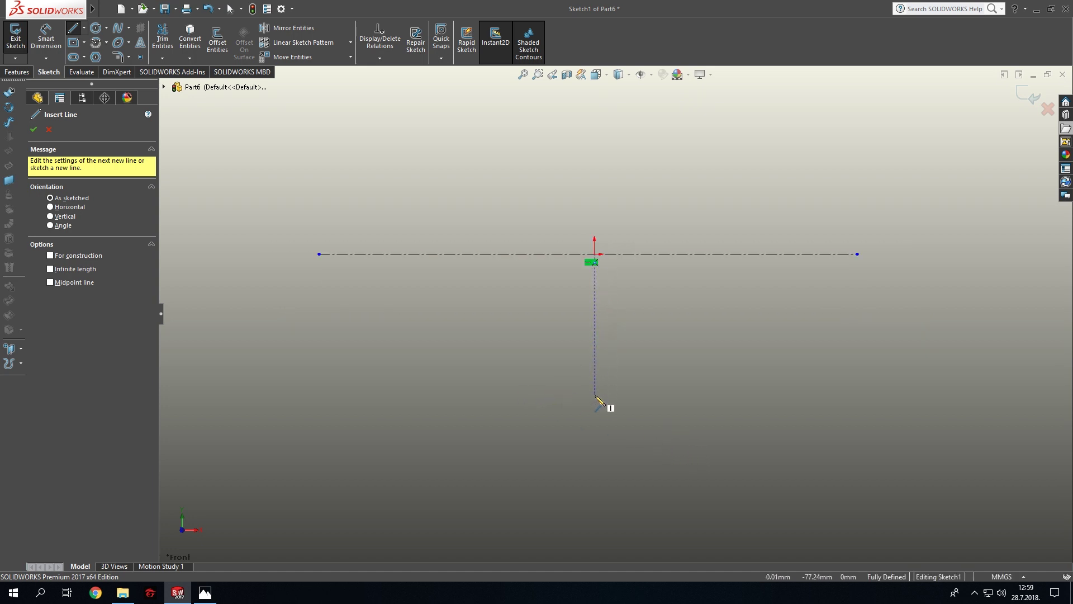
Draw a horizontal line below the centerline and dimension it 14 mm long.
{"action": "left_click", "coordinate": [531, 426]}
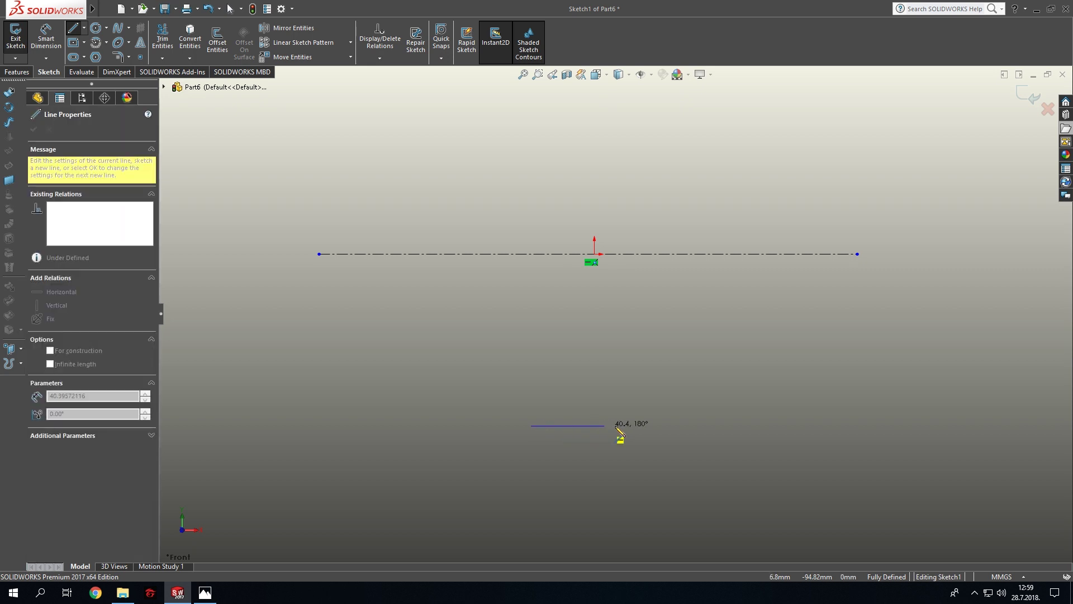
{"action": "left_click", "coordinate": [683, 426]}
{"action": "key", "text": "Escape"}
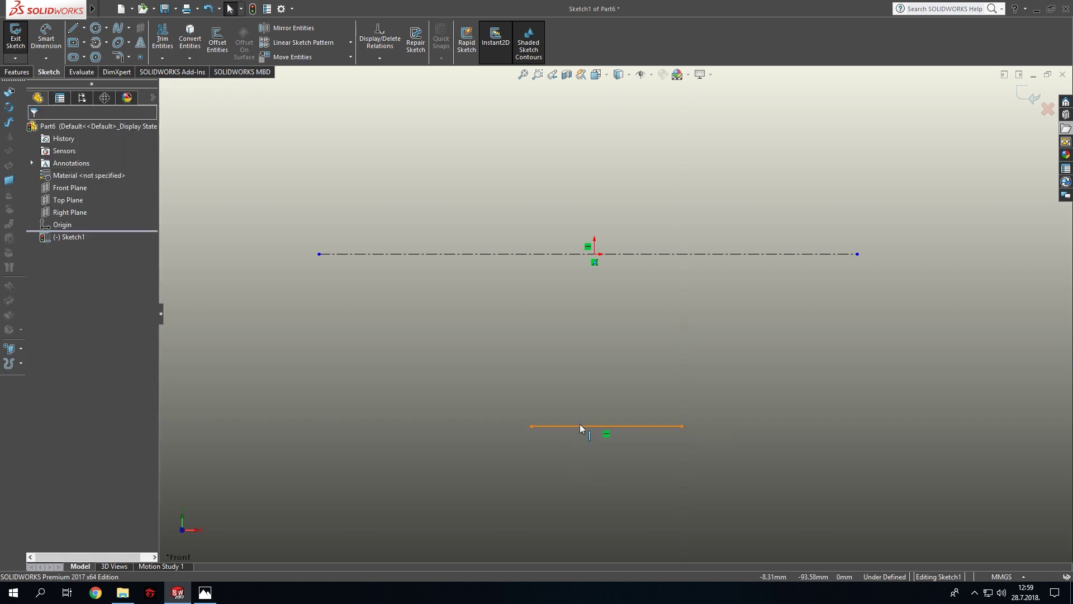
{"action": "left_click", "coordinate": [581, 426]}
{"action": "left_click", "coordinate": [46, 39]}
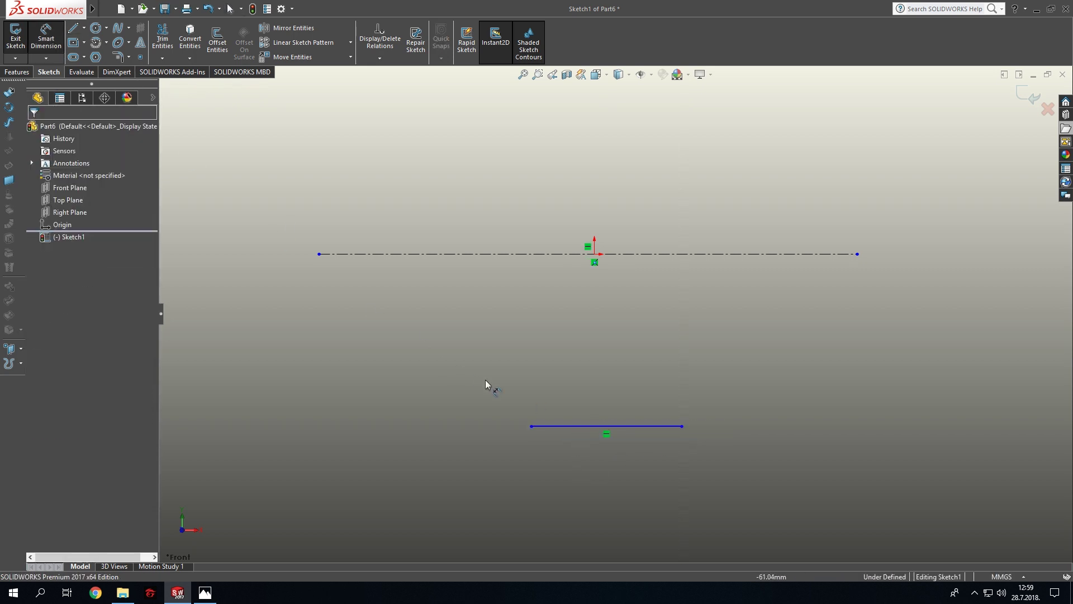
{"action": "left_click", "coordinate": [565, 426]}
{"action": "left_click", "coordinate": [571, 401]}
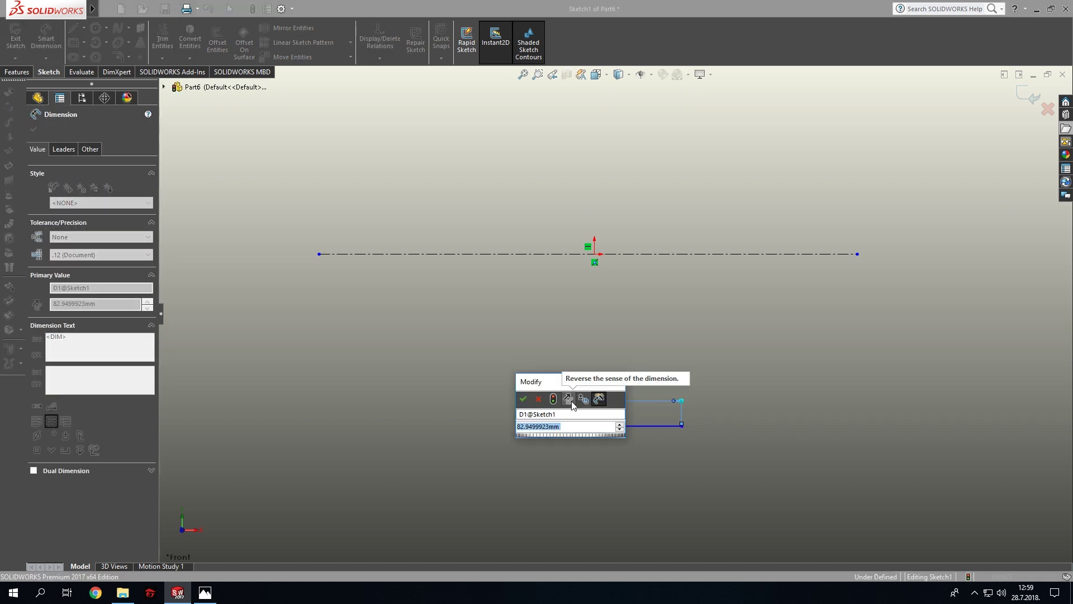
{"action": "type", "text": "14"}
{"action": "key", "text": "Return"}
{"action": "key", "text": "Escape"}
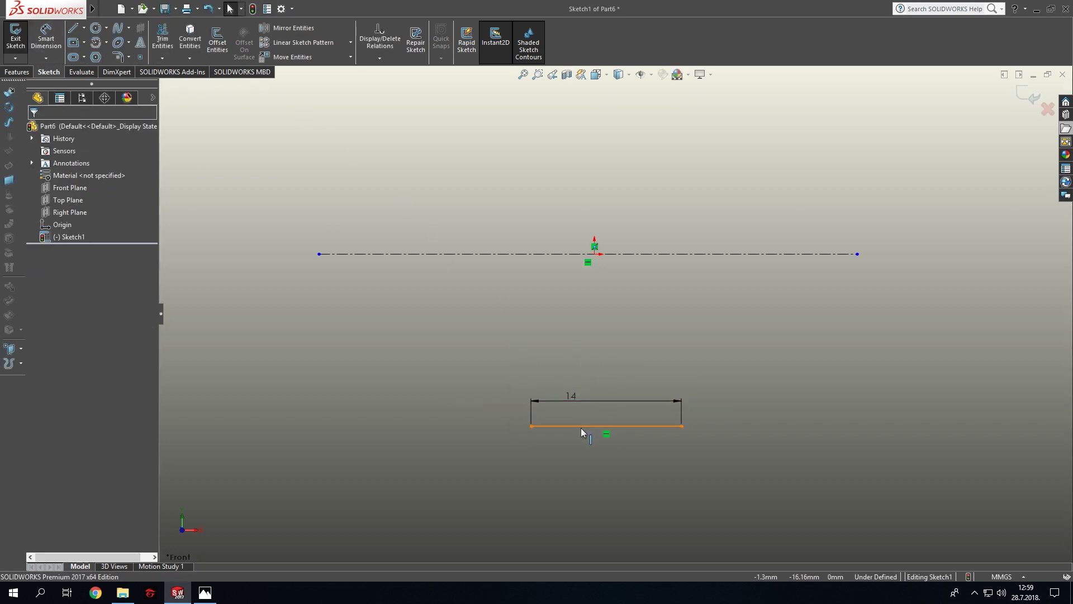
Make the line's midpoint vertical with the origin and compare against the reference photo.
{"action": "left_click", "coordinate": [607, 427]}
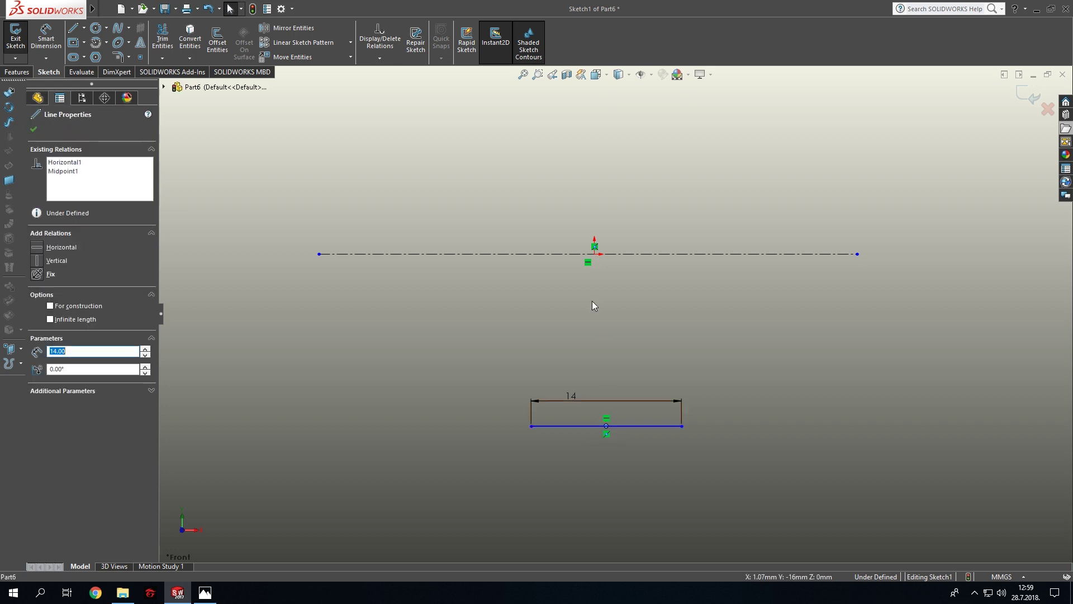
{"action": "left_click", "coordinate": [595, 255], "text": "ctrl"}
{"action": "left_click", "coordinate": [644, 205]}
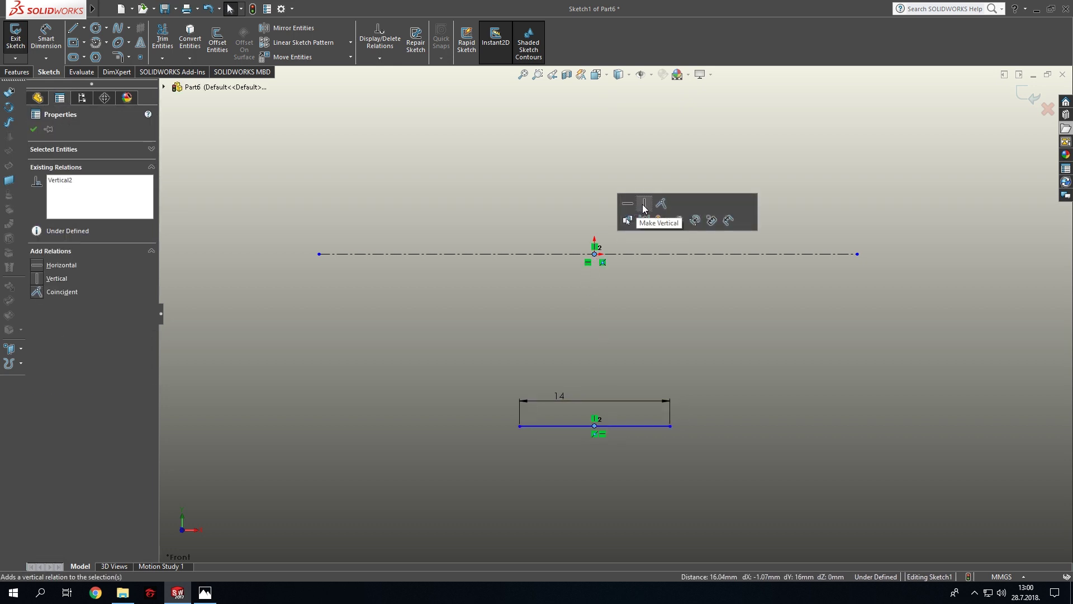
{"action": "left_click", "coordinate": [652, 300]}
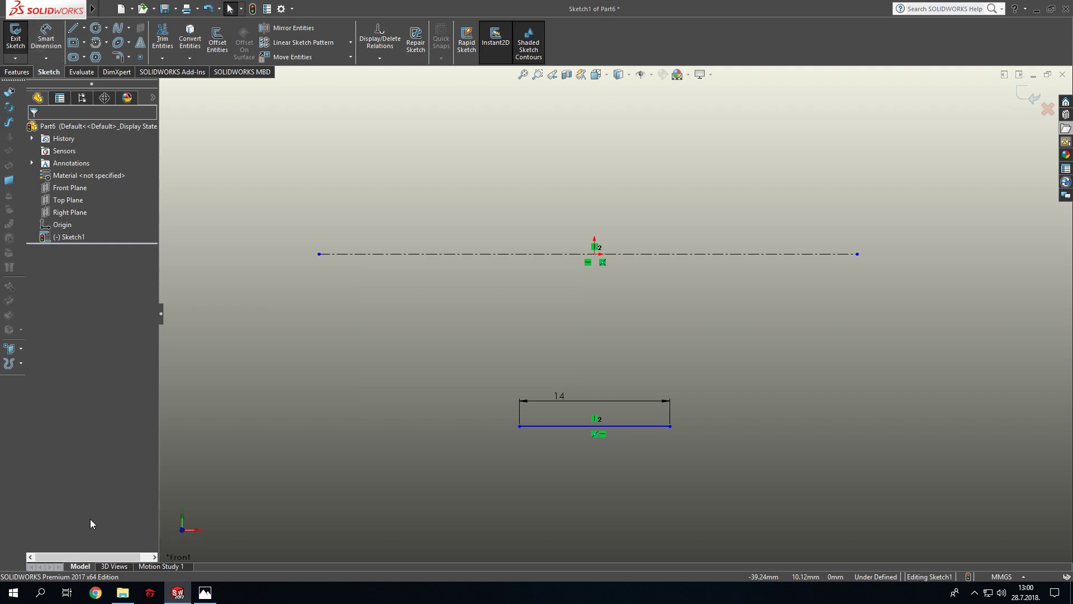
{"action": "mouse_move", "coordinate": [204, 593]}
{"action": "left_click", "coordinate": [222, 546]}
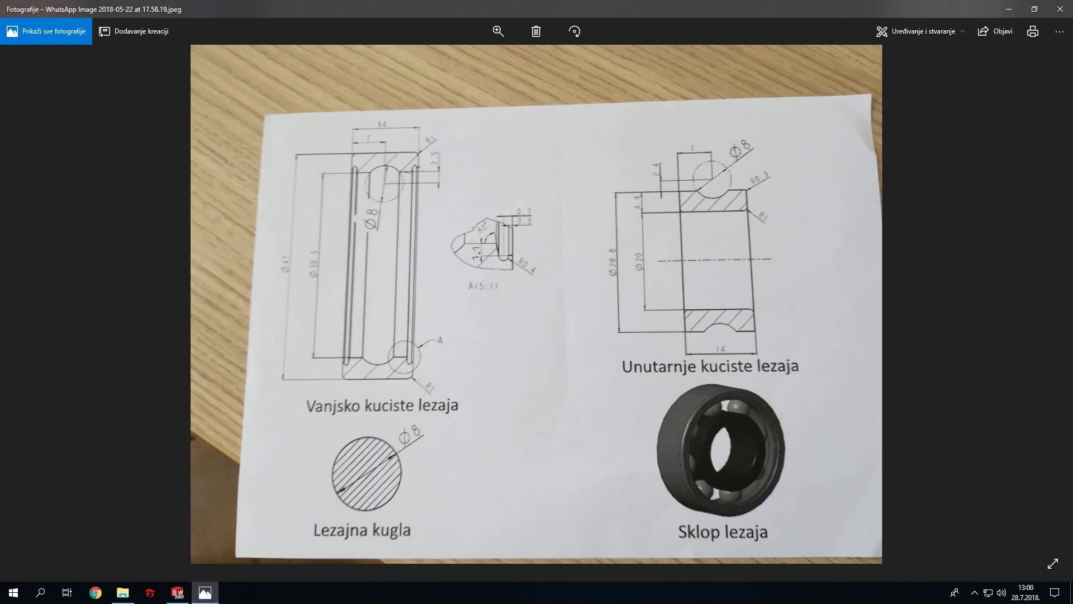
{"action": "left_click", "coordinate": [178, 593]}
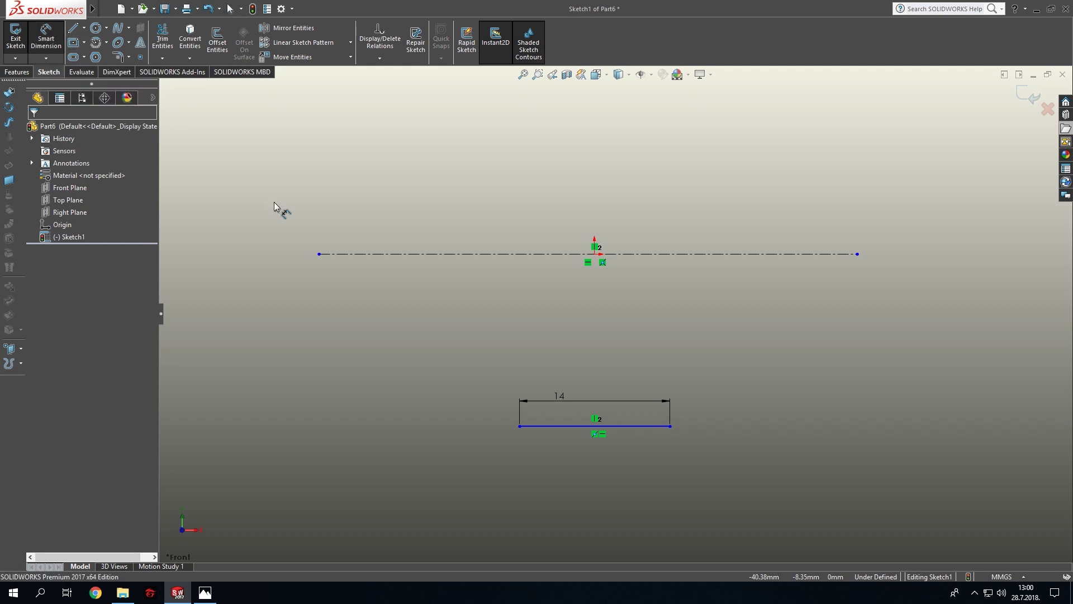
Dimension the 14 mm line 19.25 mm below the centerline, then recheck the bearing drawing.
{"action": "left_click", "coordinate": [570, 430]}
{"action": "left_click", "coordinate": [582, 255]}
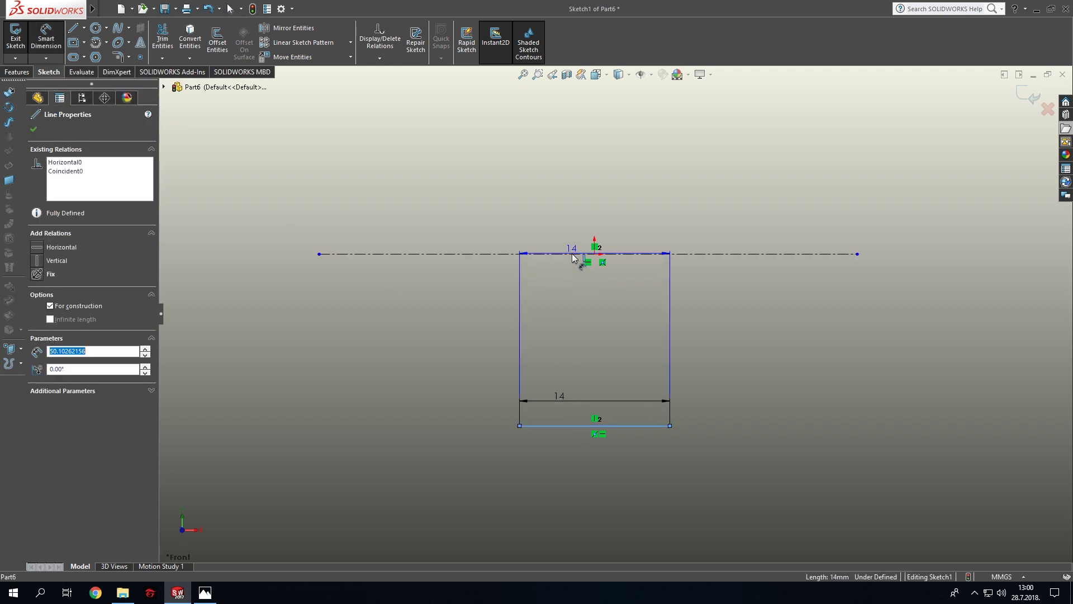
{"action": "left_click", "coordinate": [513, 307]}
{"action": "type", "text": "1"}
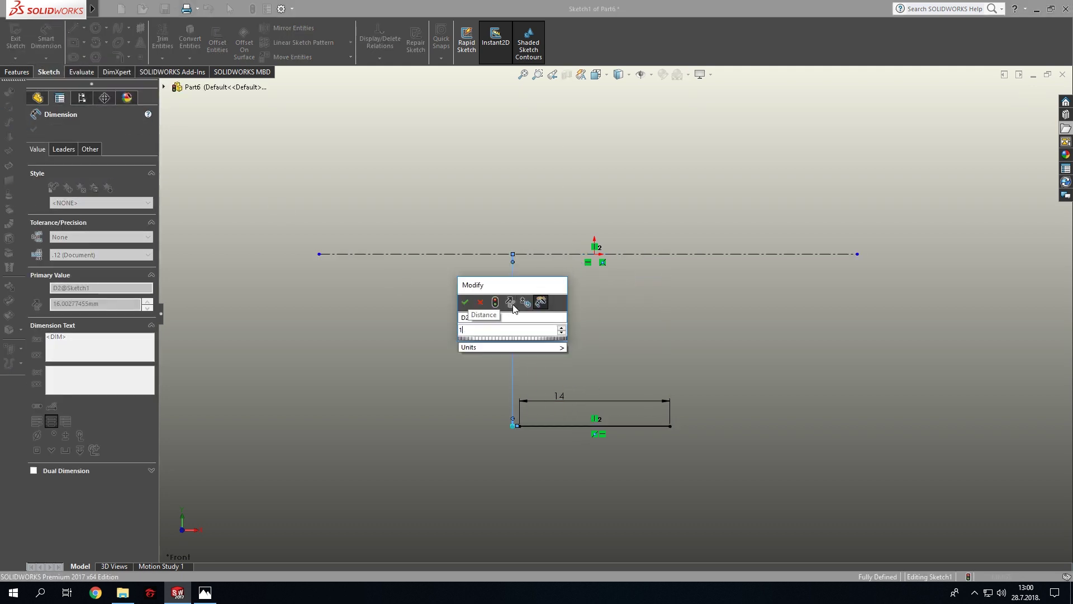
{"action": "key", "text": "BackSpace"}
{"action": "type", "text": "3"}
{"action": "type", "text": ".5/2"}
{"action": "key", "text": "Return"}
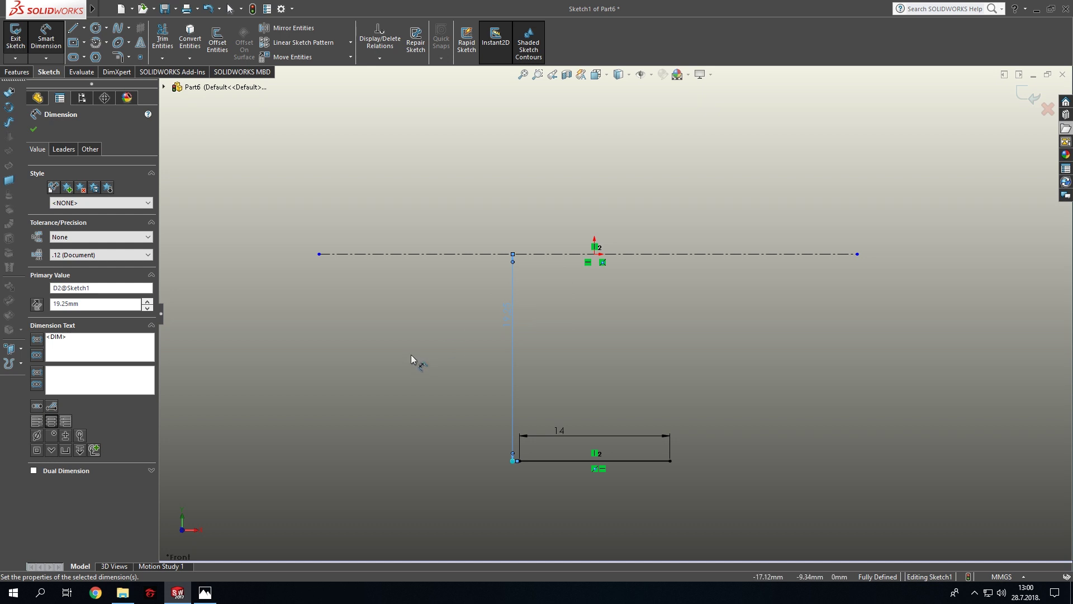
{"action": "left_click", "coordinate": [753, 377]}
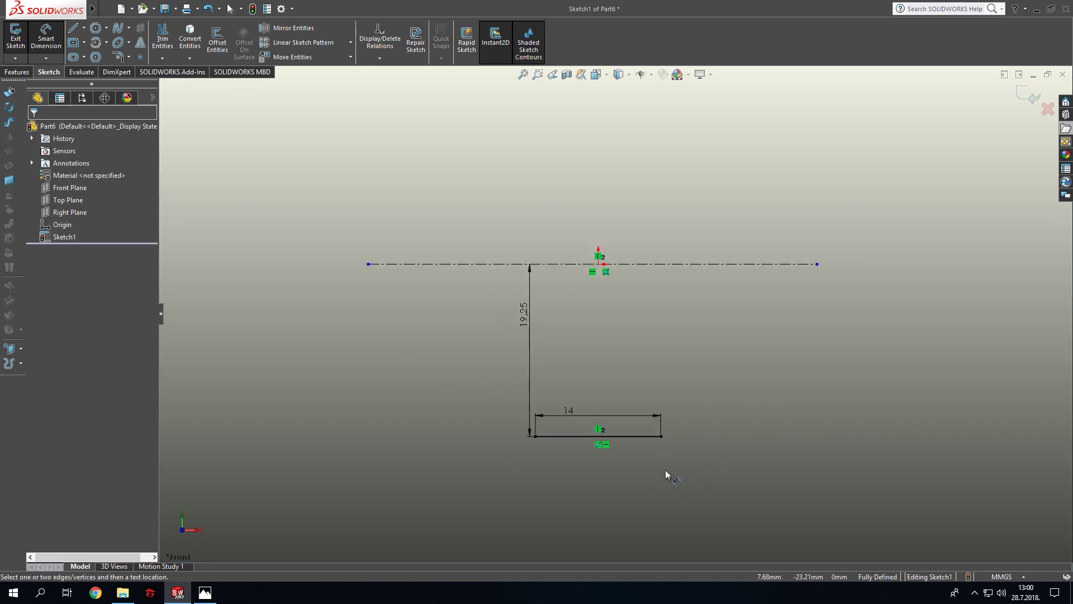
{"action": "scroll", "coordinate": [666, 472], "scroll_direction": "down", "scroll_amount": 2}
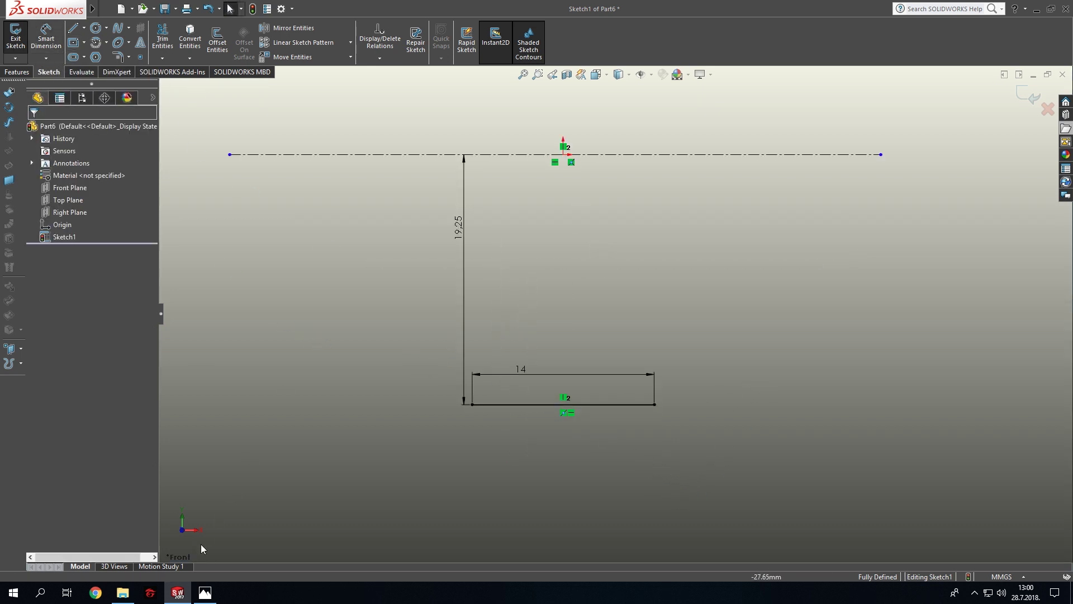
{"action": "key", "text": "alt+Tab"}
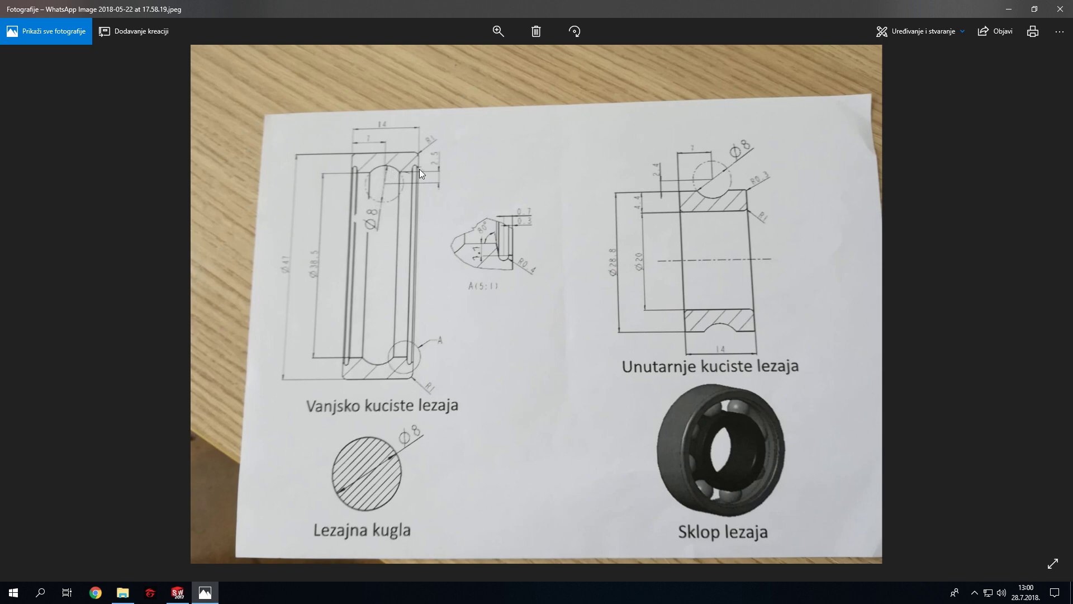
{"action": "left_click", "coordinate": [177, 593]}
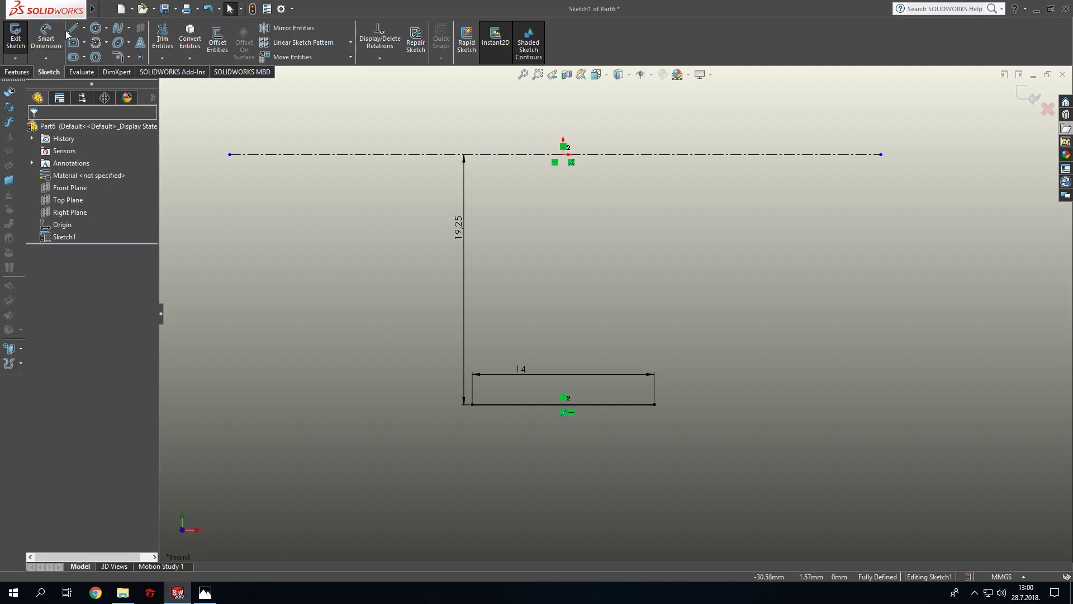
Sketch a circle centred above the 14 mm line's midpoint.
{"action": "left_click", "coordinate": [96, 28]}
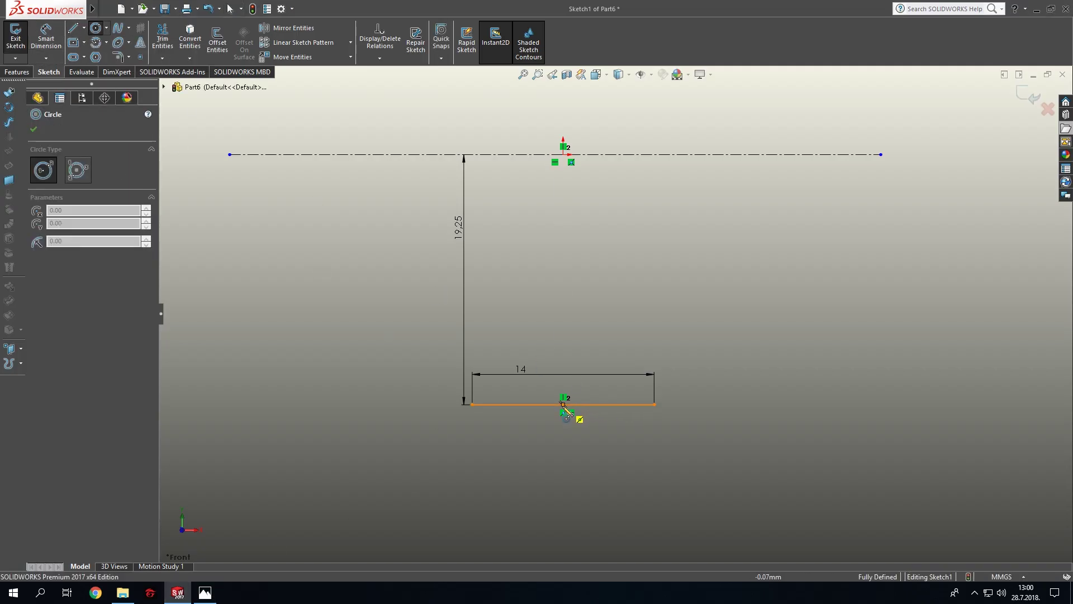
{"action": "key", "text": "Escape"}
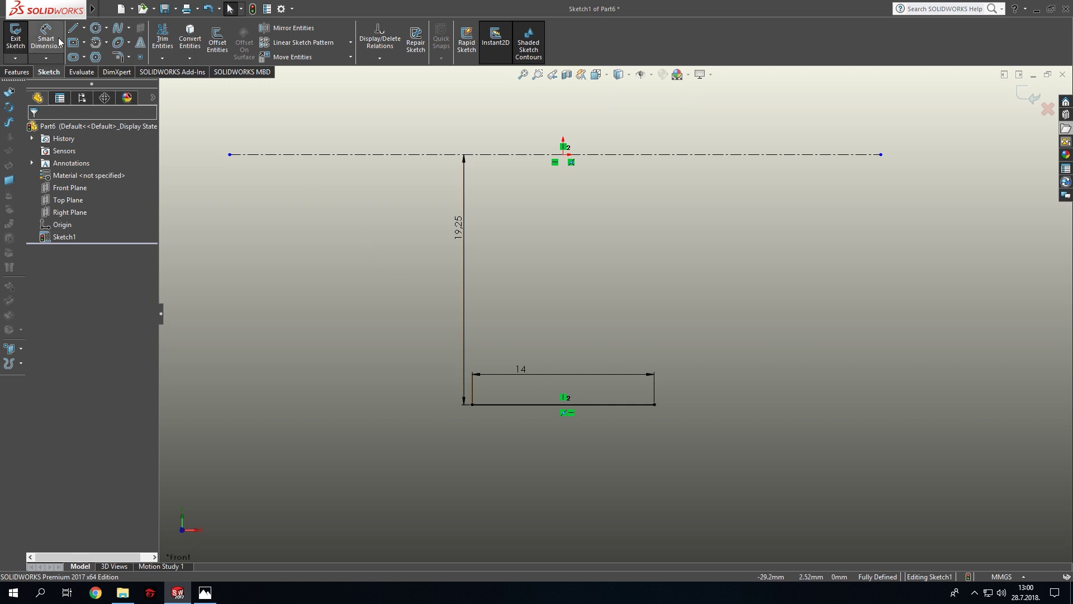
{"action": "left_click", "coordinate": [106, 27]}
{"action": "left_click", "coordinate": [112, 41]}
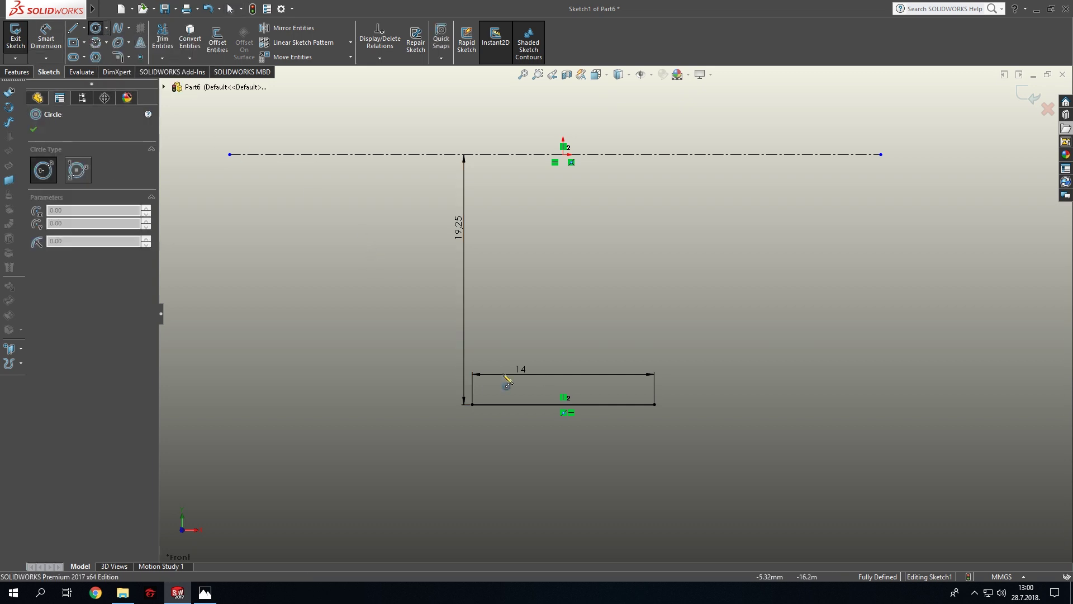
{"action": "scroll", "coordinate": [520, 409], "scroll_direction": "down", "scroll_amount": 3}
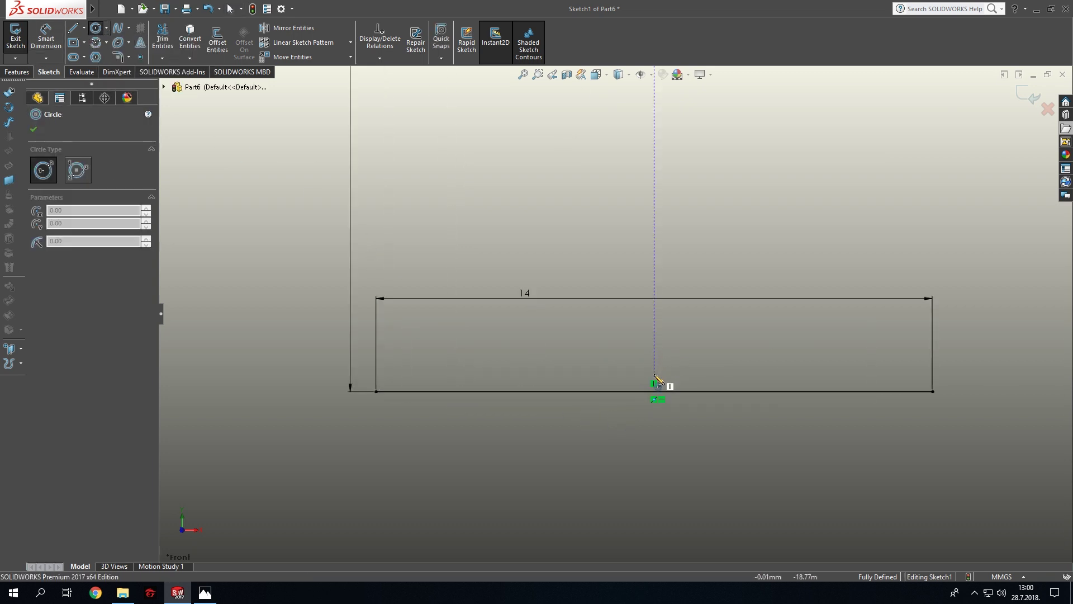
{"action": "left_click", "coordinate": [654, 344]}
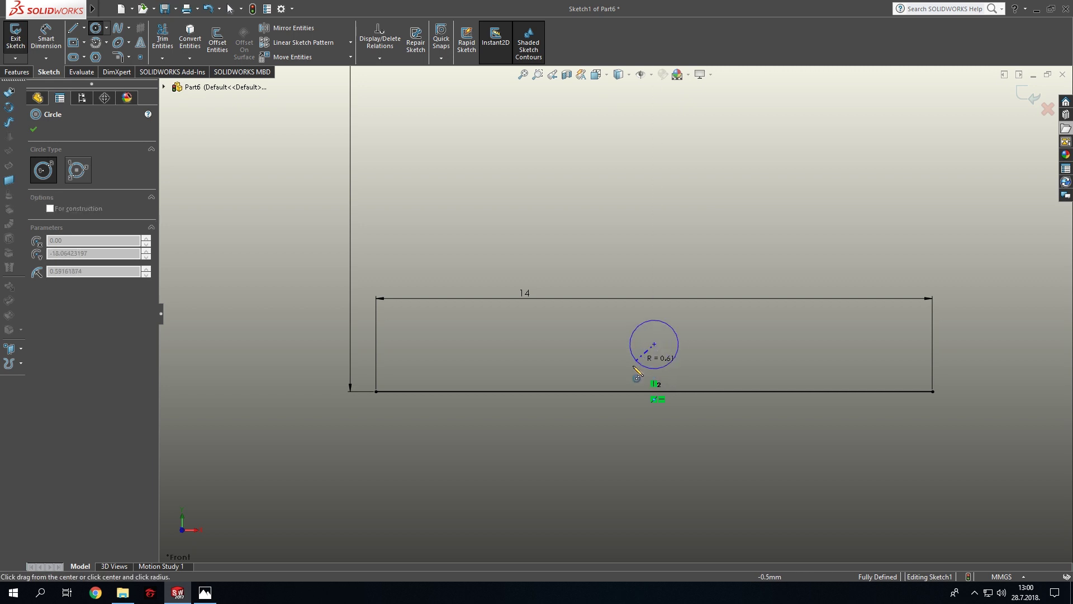
{"action": "left_click", "coordinate": [616, 411]}
{"action": "key", "text": "Escape"}
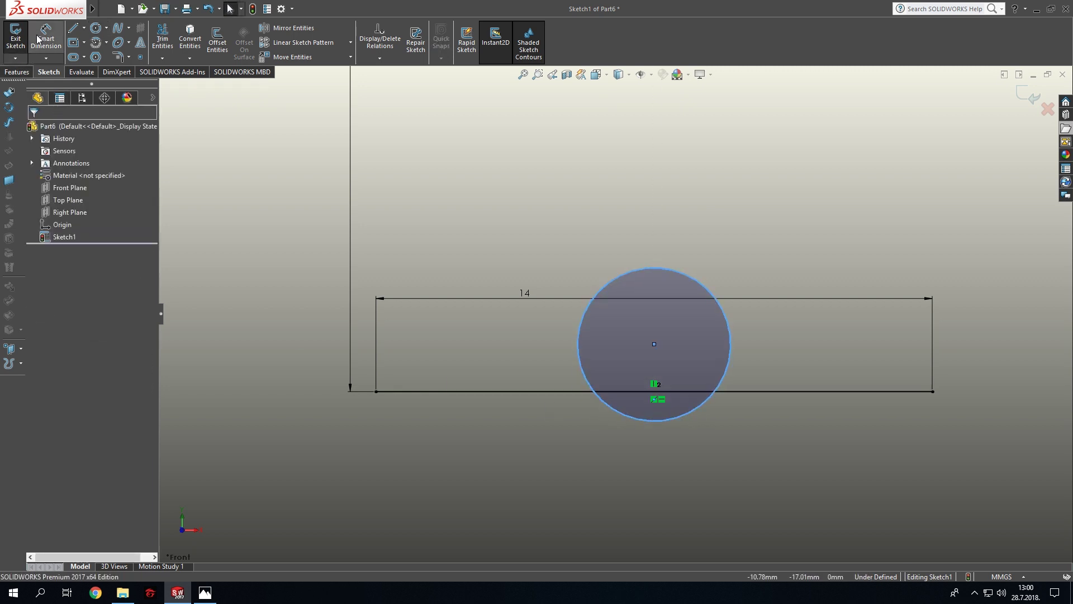
Dimension the circle to Ø8 with its centre 2.50 mm above the line.
{"action": "left_click", "coordinate": [37, 39]}
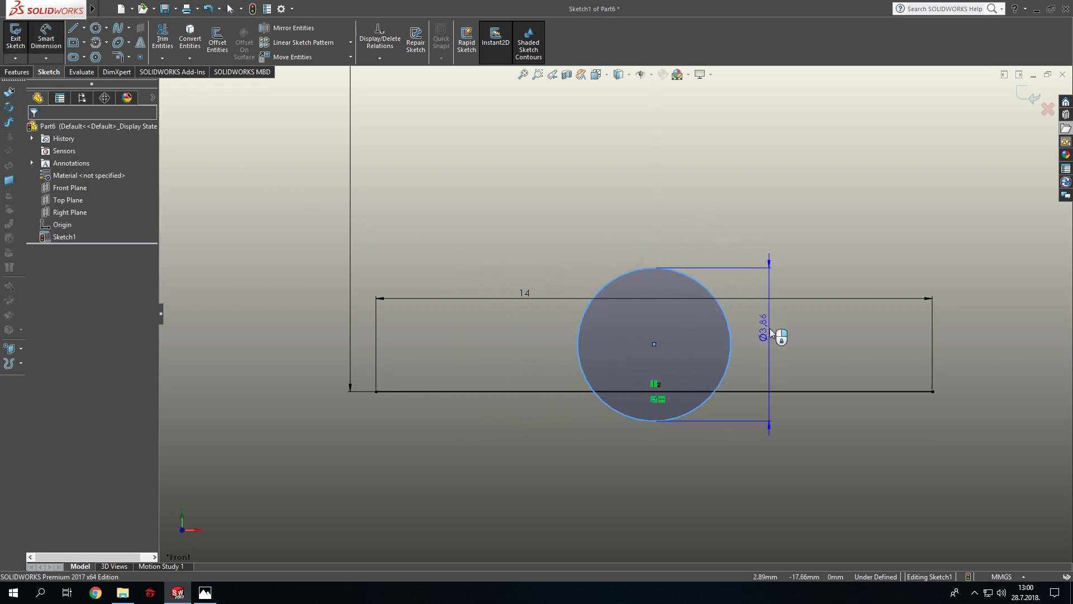
{"action": "left_click", "coordinate": [821, 222]}
{"action": "type", "text": "8"}
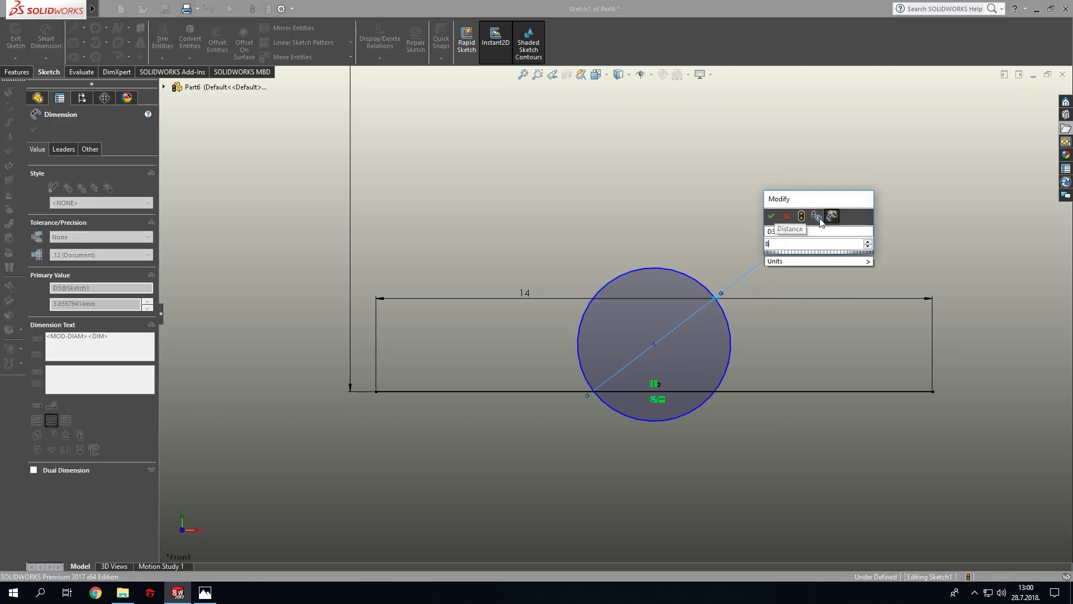
{"action": "key", "text": "Return"}
{"action": "key", "text": "Escape"}
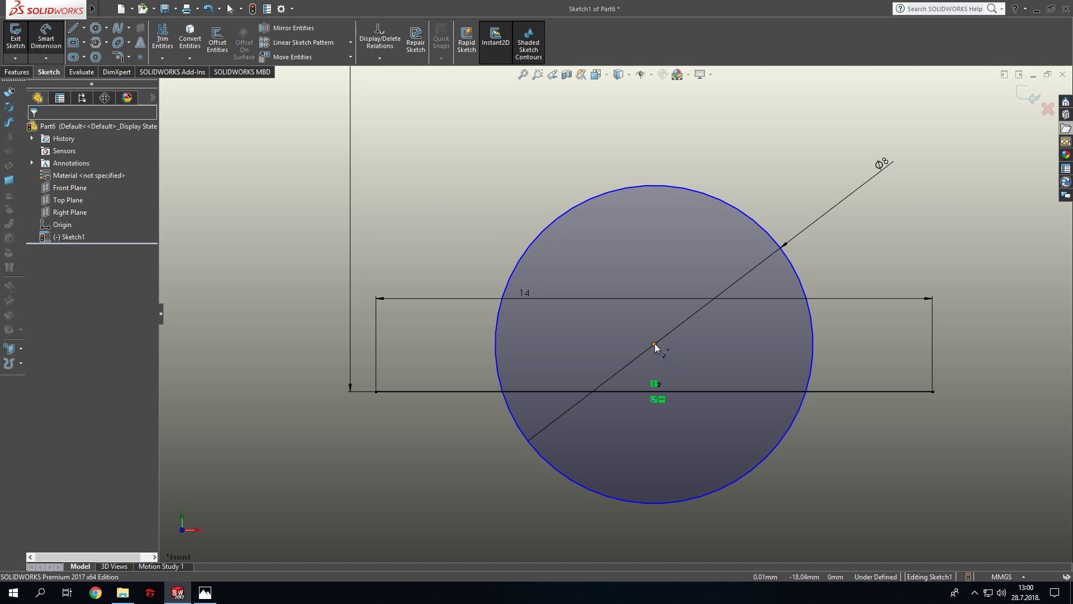
{"action": "left_click", "coordinate": [655, 345]}
{"action": "left_click", "coordinate": [692, 391]}
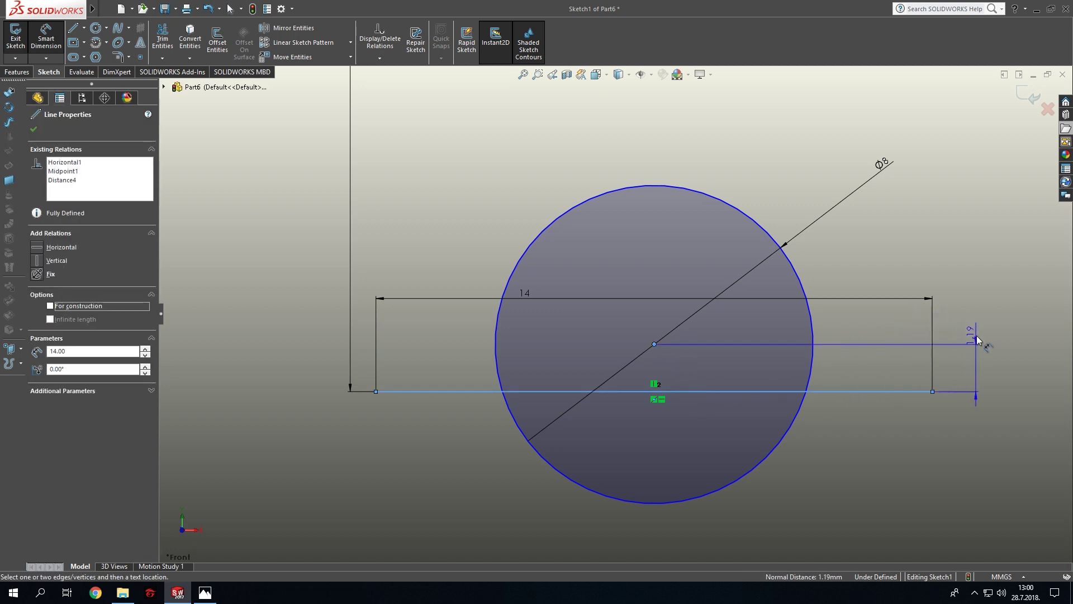
{"action": "left_click", "coordinate": [1000, 371]}
{"action": "type", "text": "2,5"}
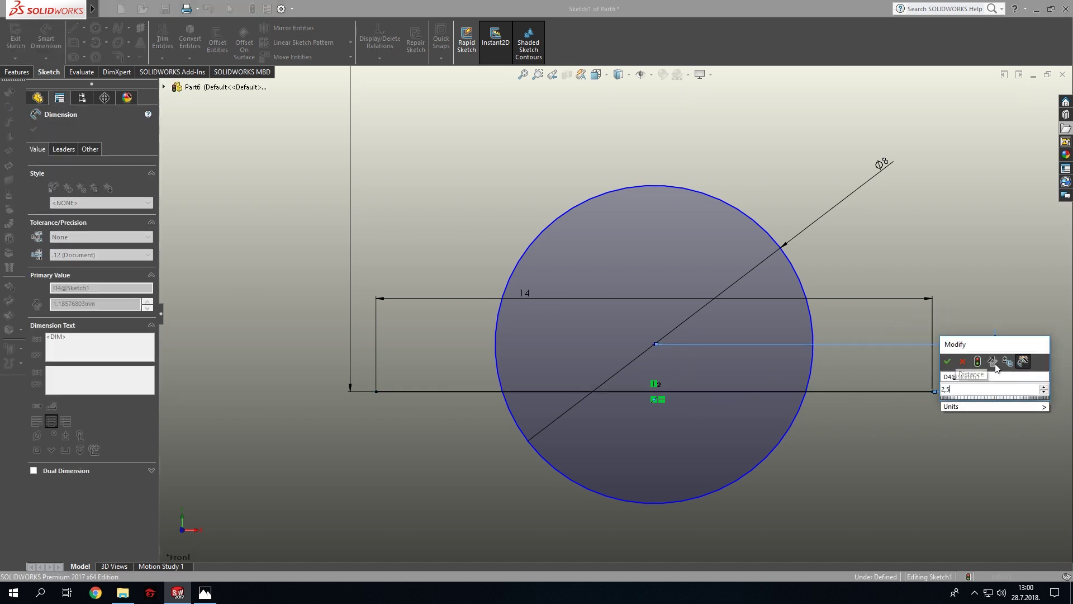
{"action": "key", "text": "Return"}
{"action": "key", "text": "Escape"}
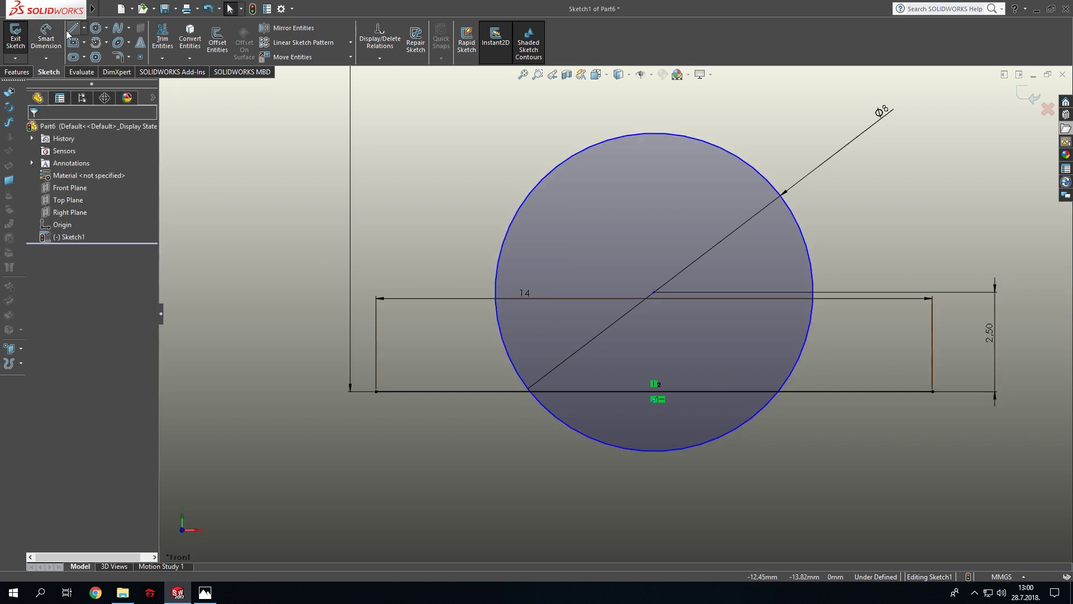
{"action": "left_click", "coordinate": [163, 38]}
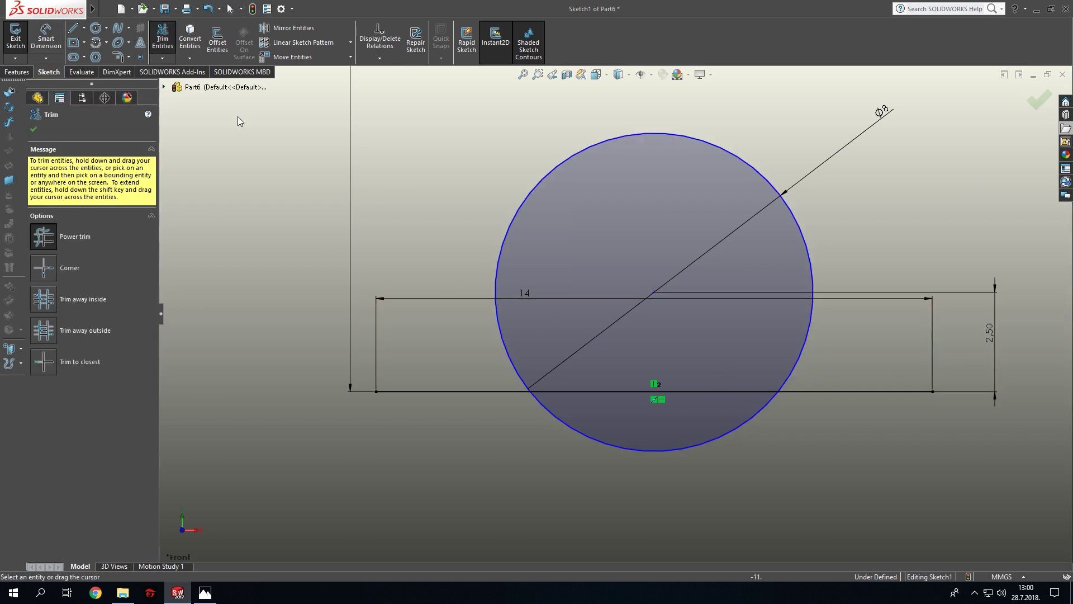
Power-trim the circle's upper arc and the inner line segment, keeping the lower arc.
{"action": "left_click_drag", "start_coordinate": [237, 116], "coordinate": [656, 409]}
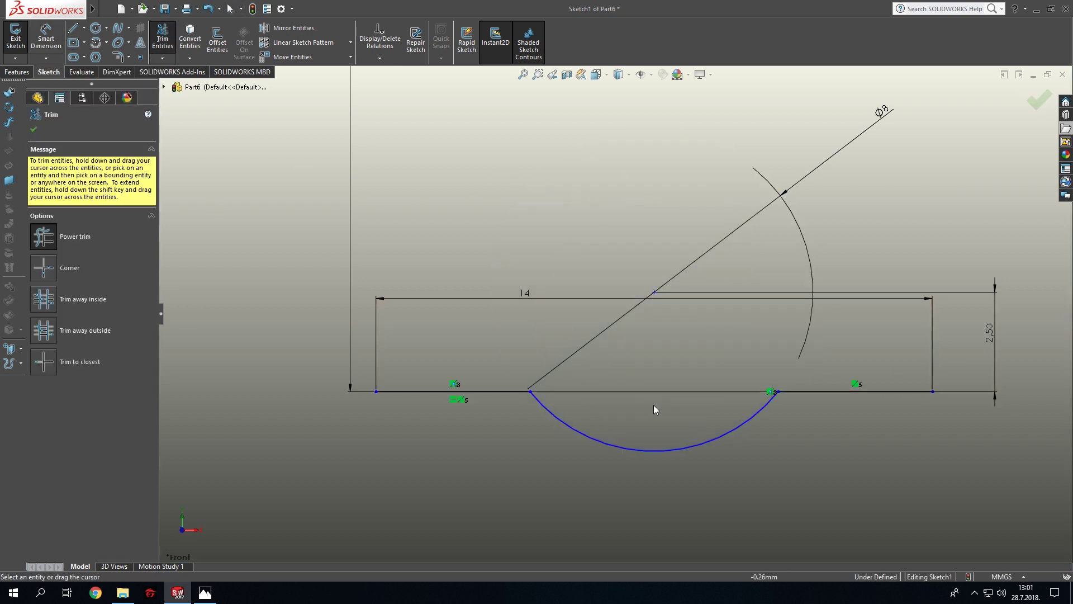
{"action": "scroll", "coordinate": [783, 405], "scroll_direction": "up", "scroll_amount": 2}
{"action": "scroll", "coordinate": [783, 405], "scroll_direction": "up", "scroll_amount": 1}
{"action": "key", "text": "Escape"}
{"action": "scroll", "coordinate": [770, 408], "scroll_direction": "down", "scroll_amount": 1}
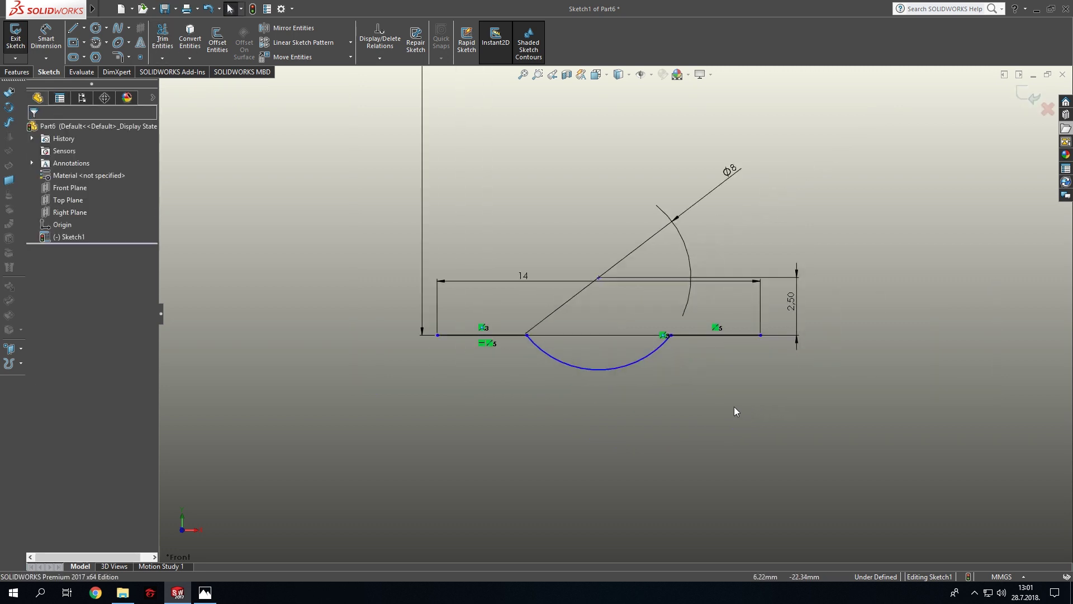
{"action": "left_click", "coordinate": [73, 29]}
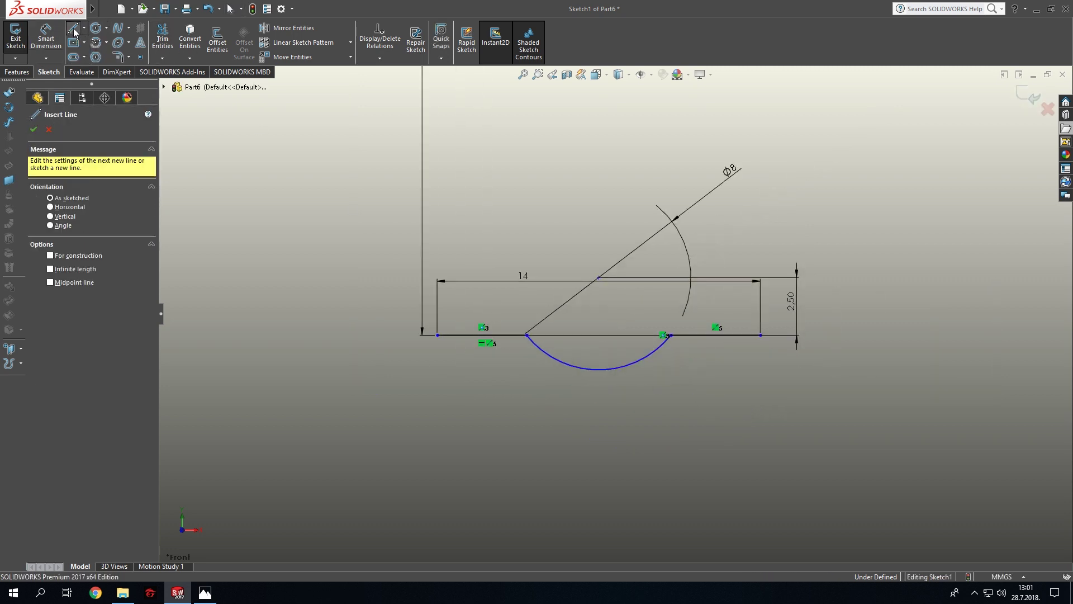
{"action": "key", "text": "Escape"}
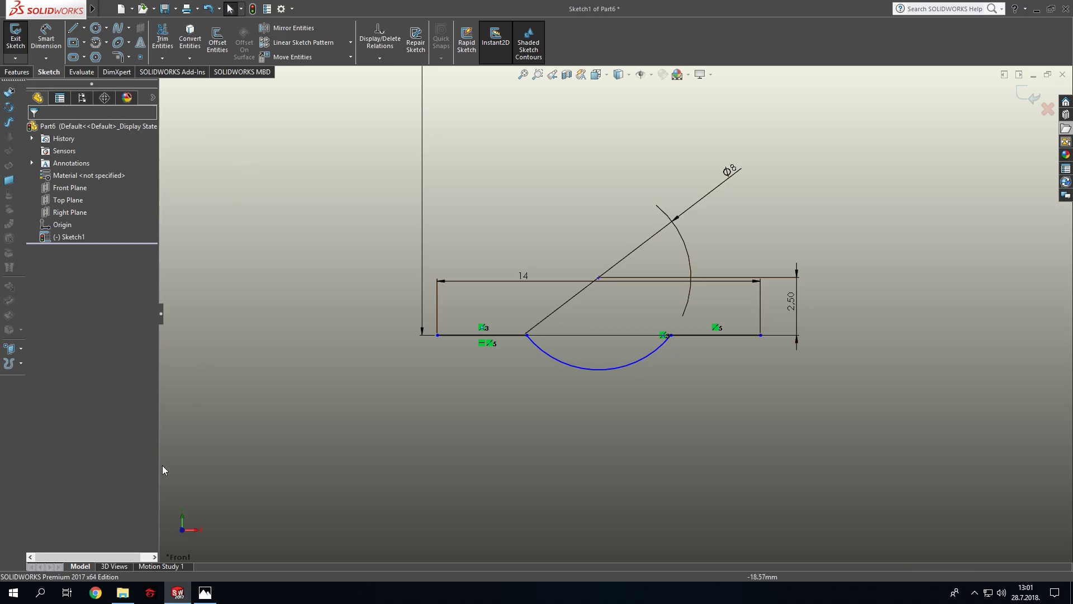
{"action": "left_click", "coordinate": [205, 592]}
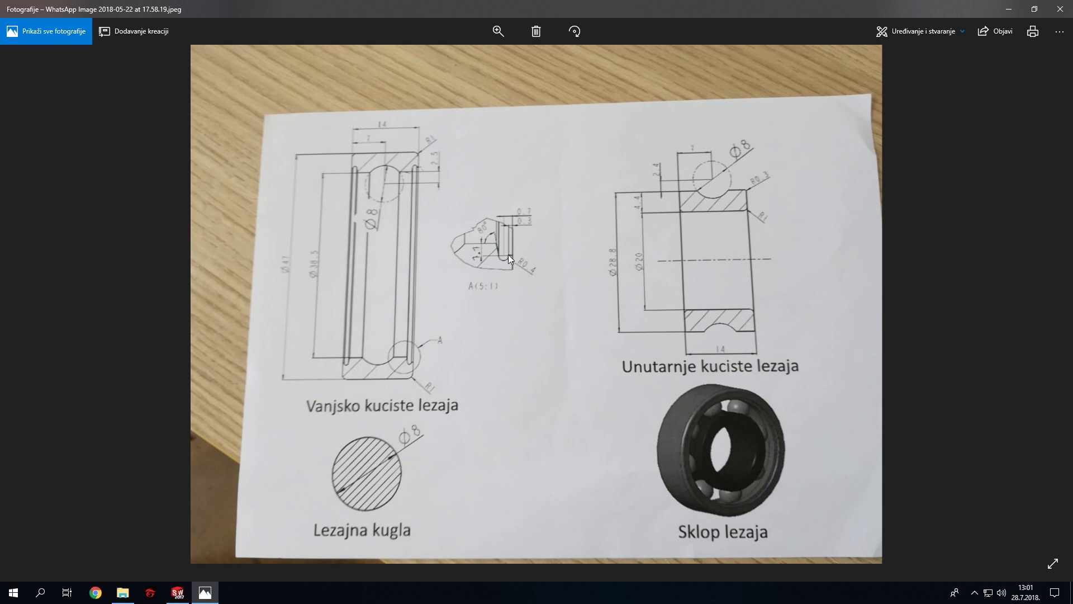
Return from the bearing drawing to the Part6 sketch.
{"action": "left_click", "coordinate": [184, 599]}
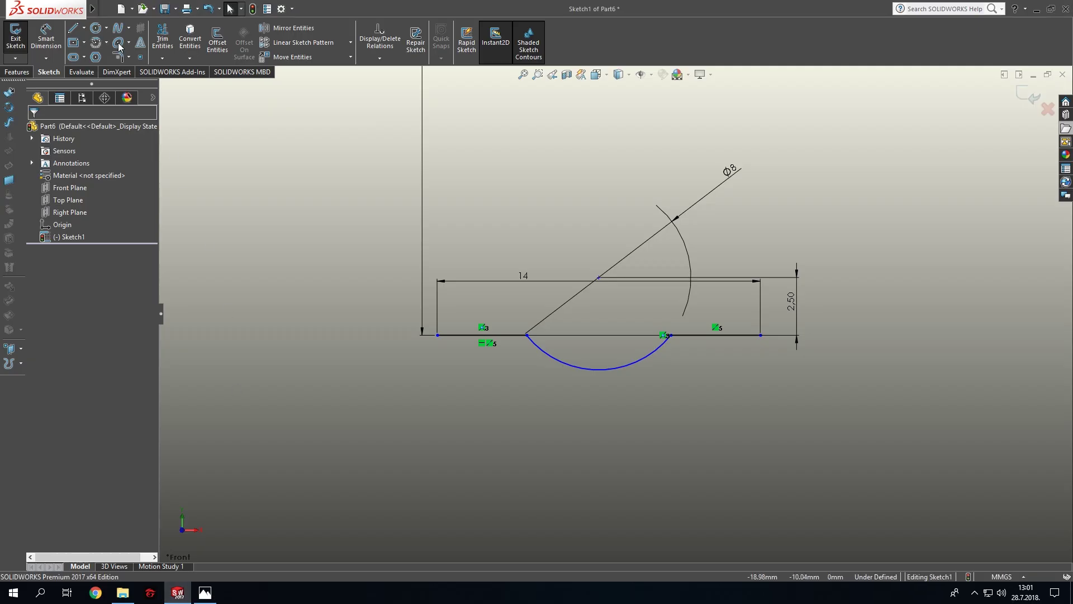
Sketch a short line along the baseline's right end, redrawing it after an undo.
{"action": "left_click", "coordinate": [72, 28]}
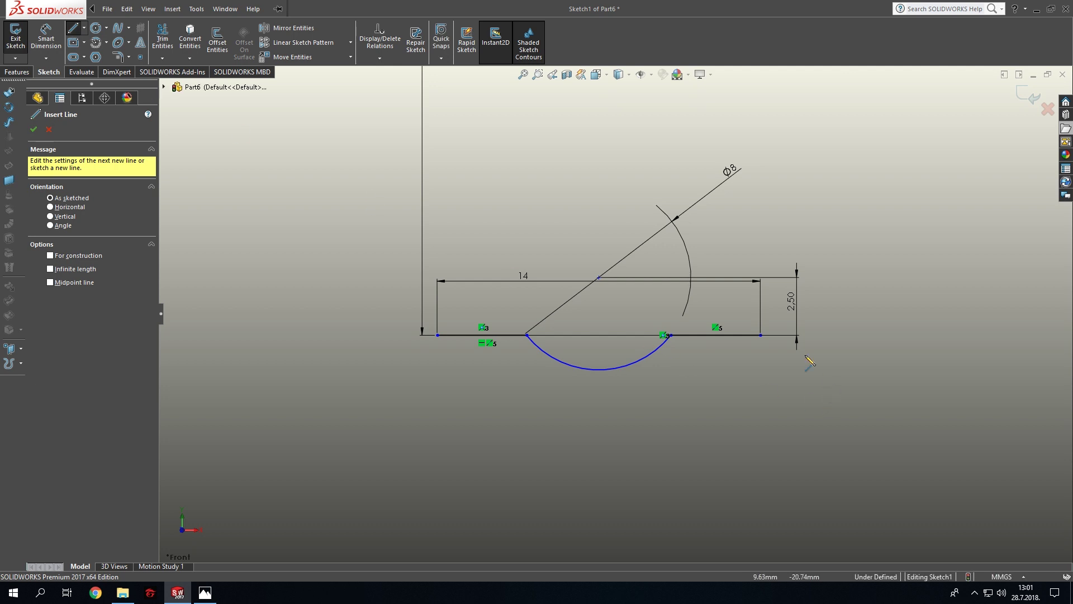
{"action": "left_click", "coordinate": [760, 335]}
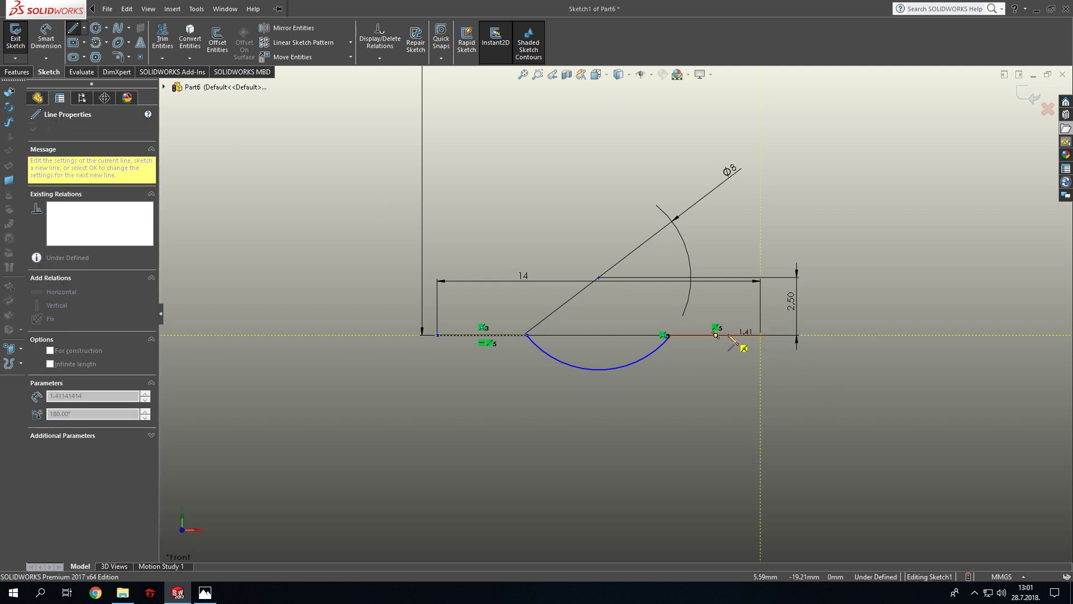
{"action": "left_click", "coordinate": [727, 335]}
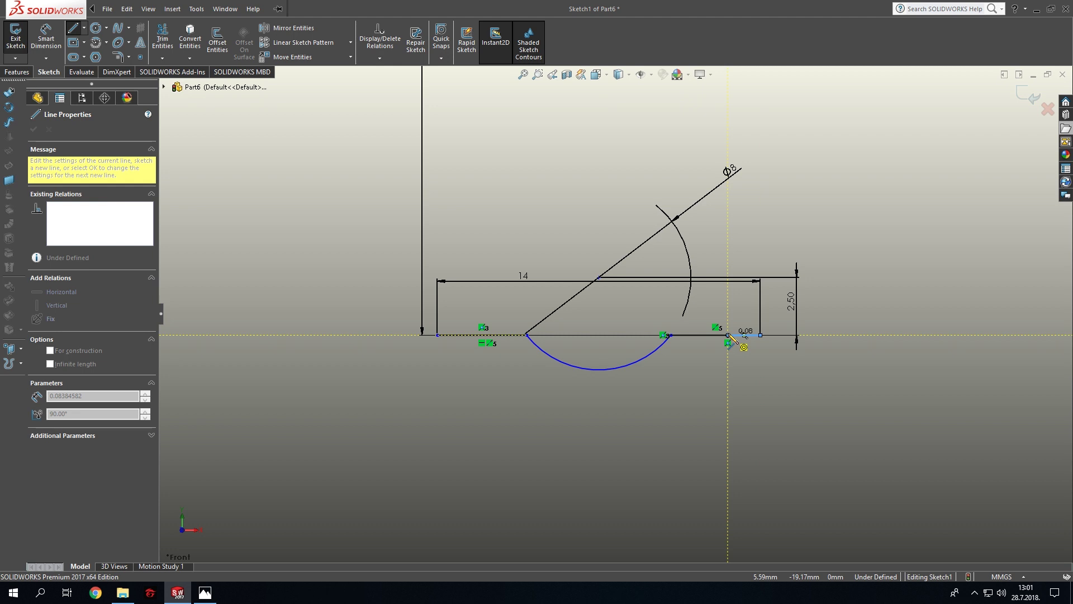
{"action": "key", "text": "Escape"}
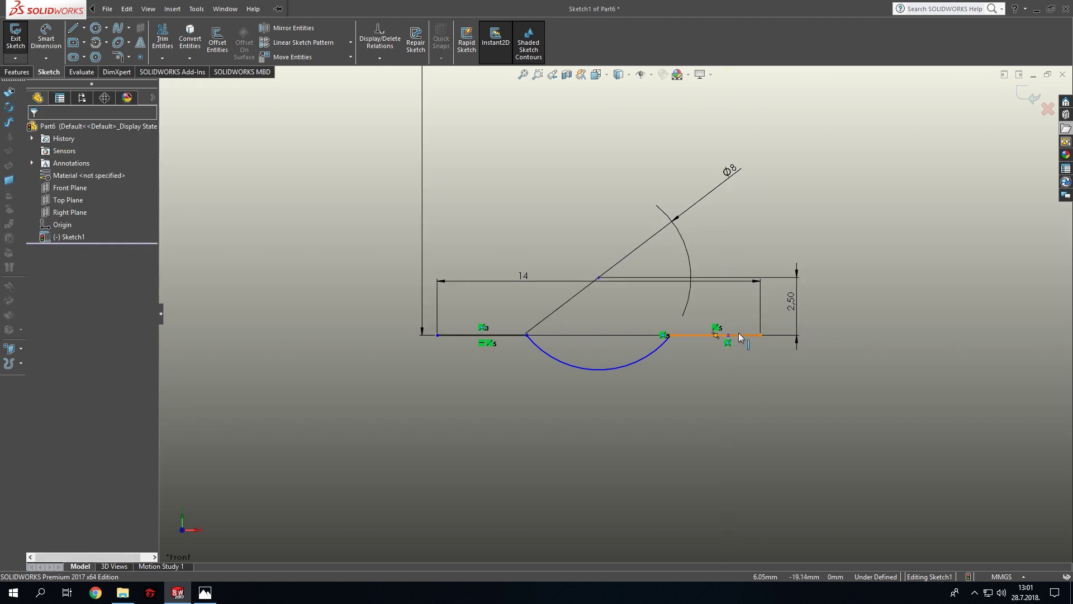
{"action": "scroll", "coordinate": [742, 334], "scroll_direction": "down", "scroll_amount": 5}
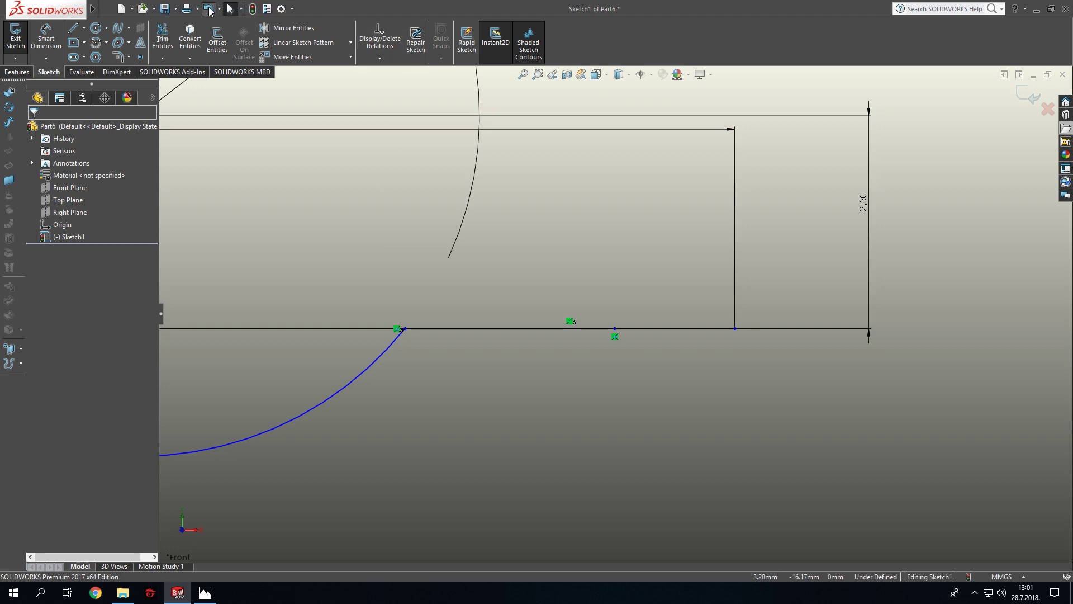
{"action": "left_click", "coordinate": [210, 10]}
{"action": "left_click", "coordinate": [72, 28]}
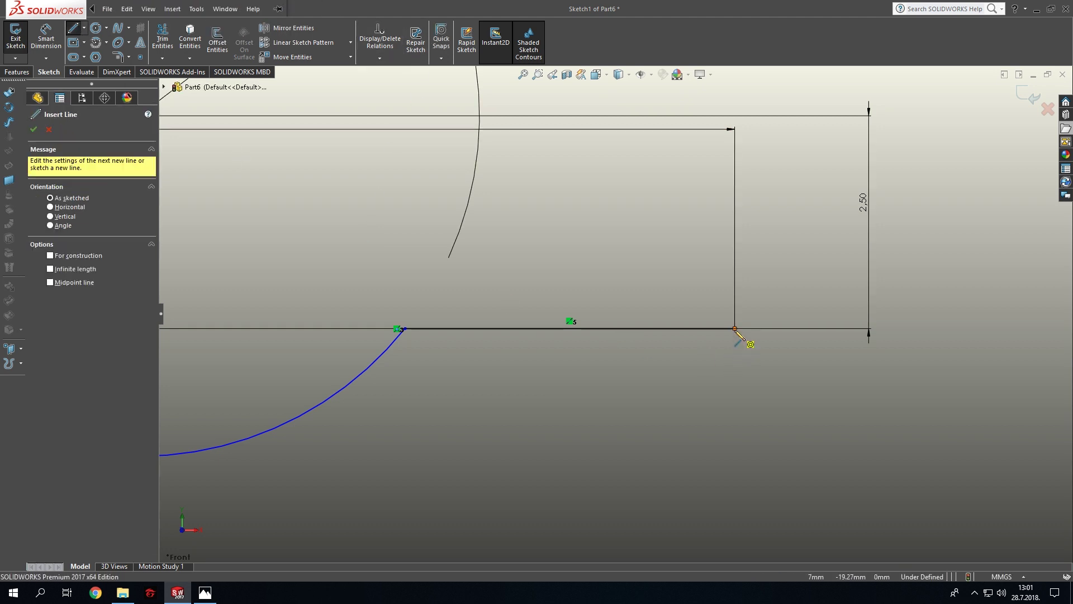
{"action": "left_click", "coordinate": [735, 329]}
{"action": "left_click", "coordinate": [653, 329]}
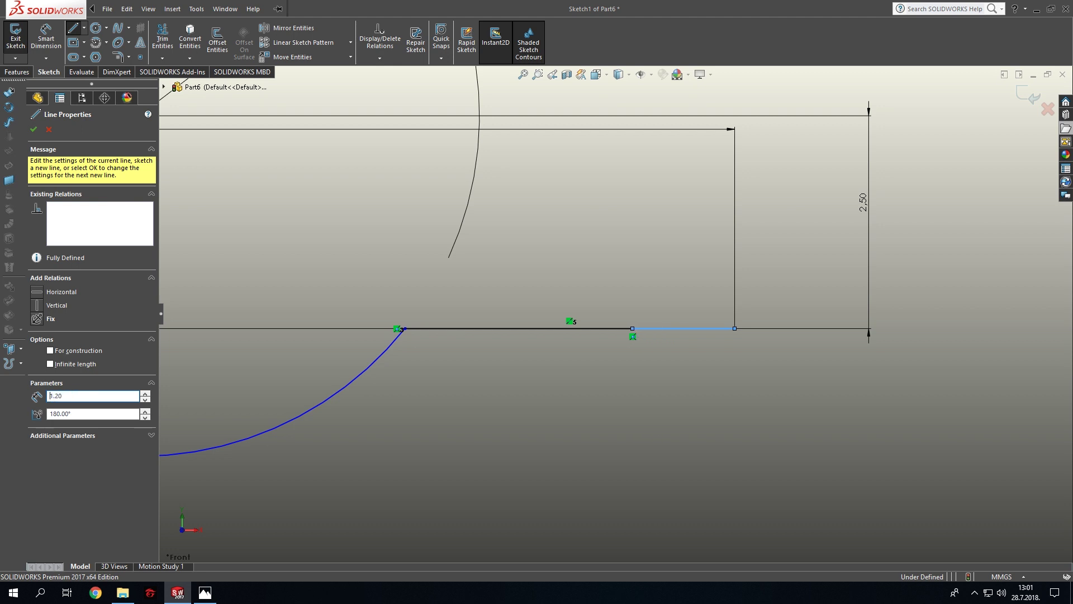
{"action": "key", "text": "Escape"}
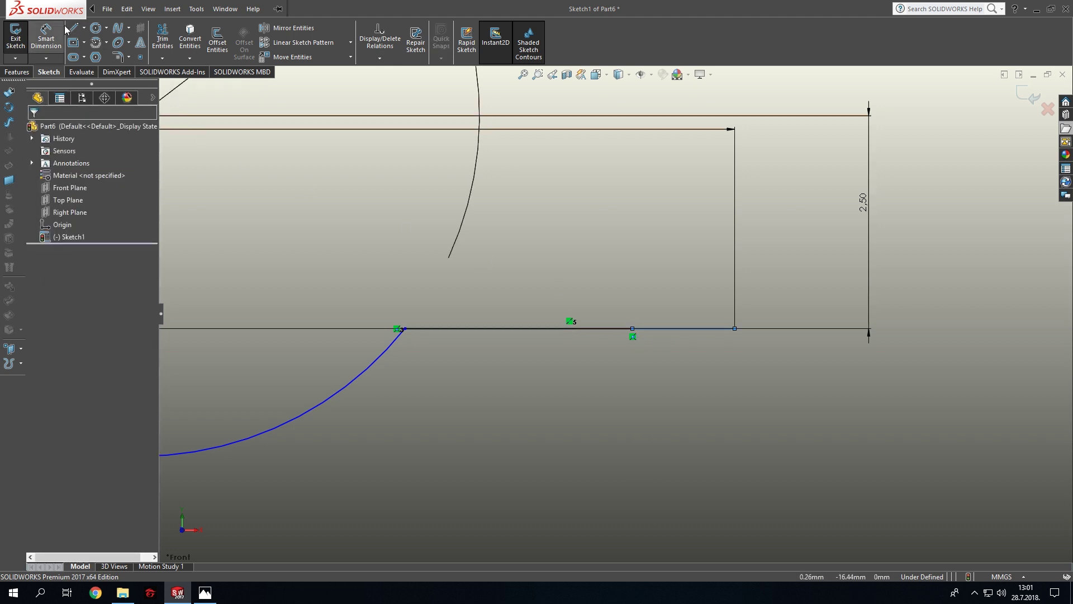
Draw a slanted line down from the baseline and trim away the baseline and rectangle beyond it.
{"action": "left_click", "coordinate": [73, 28]}
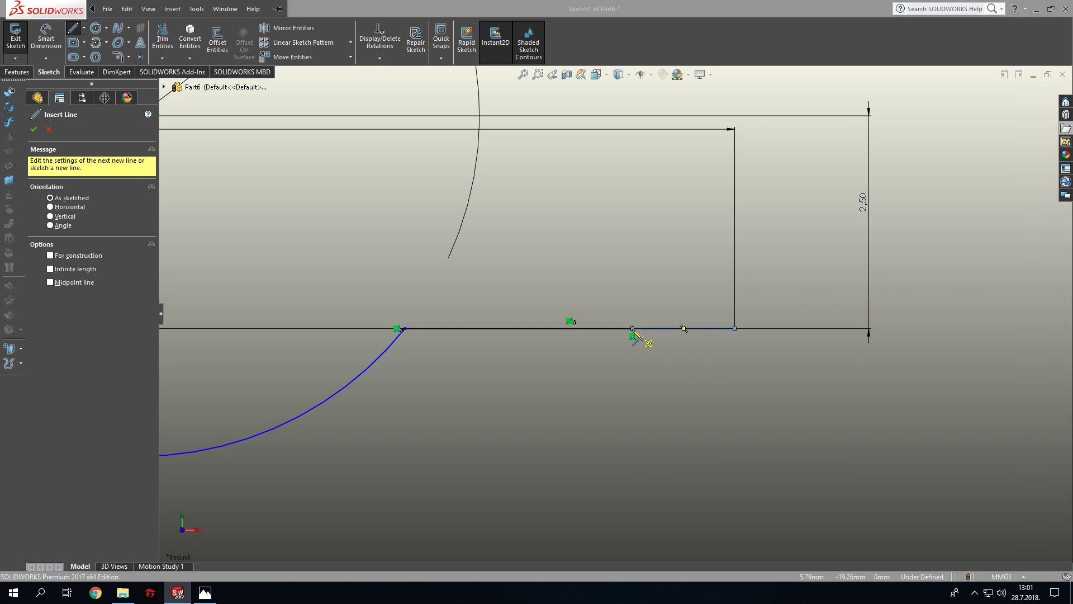
{"action": "left_click", "coordinate": [633, 336]}
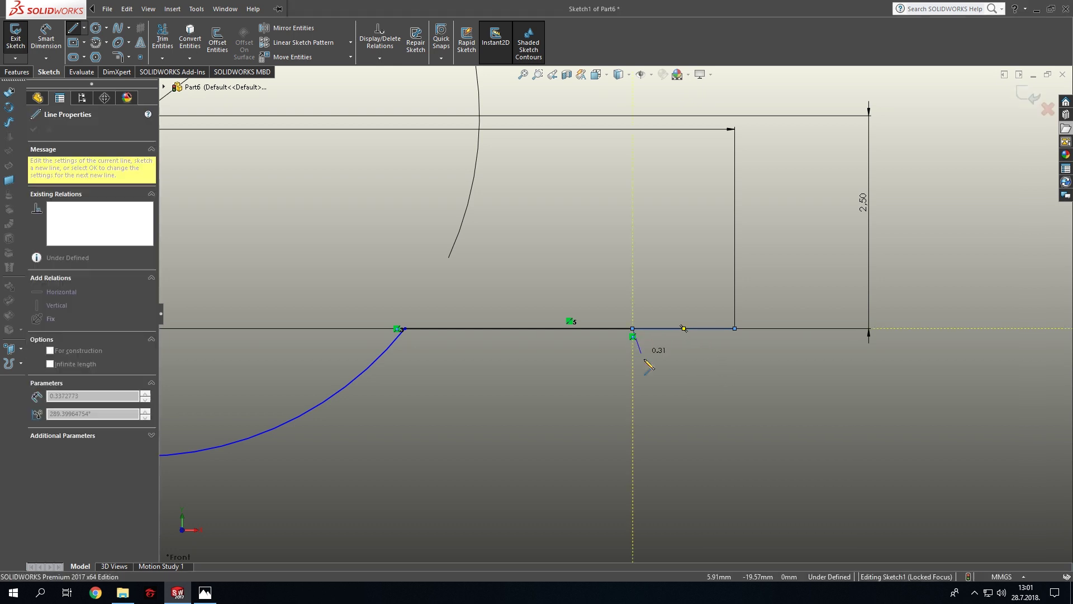
{"action": "left_click", "coordinate": [679, 454]}
{"action": "key", "text": "Escape"}
{"action": "left_click", "coordinate": [163, 38]}
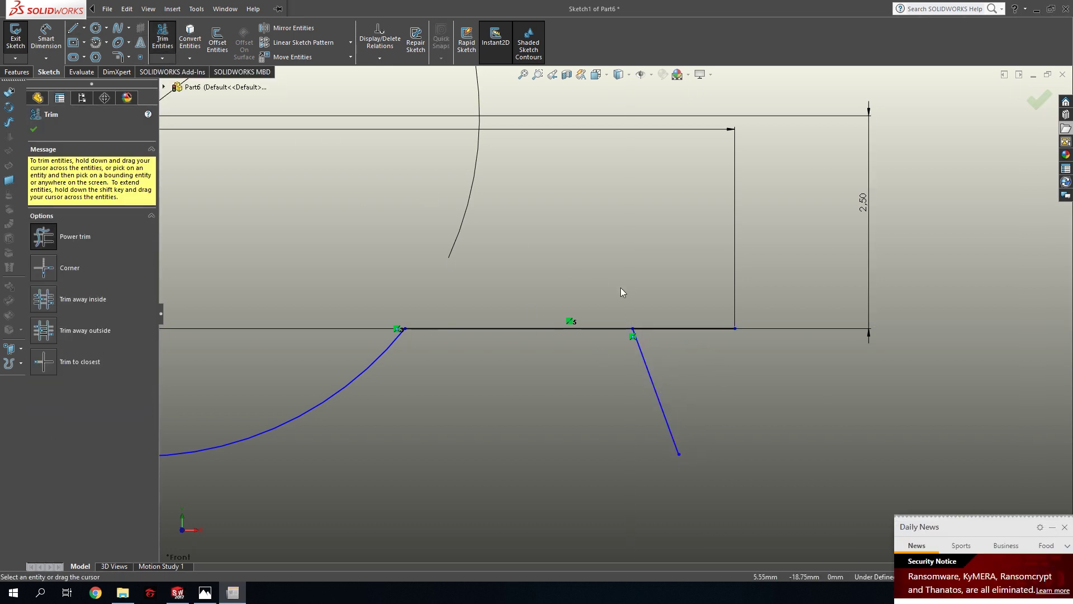
{"action": "left_click_drag", "start_coordinate": [621, 287], "coordinate": [703, 355]}
{"action": "scroll", "coordinate": [733, 385], "scroll_direction": "up", "scroll_amount": 2}
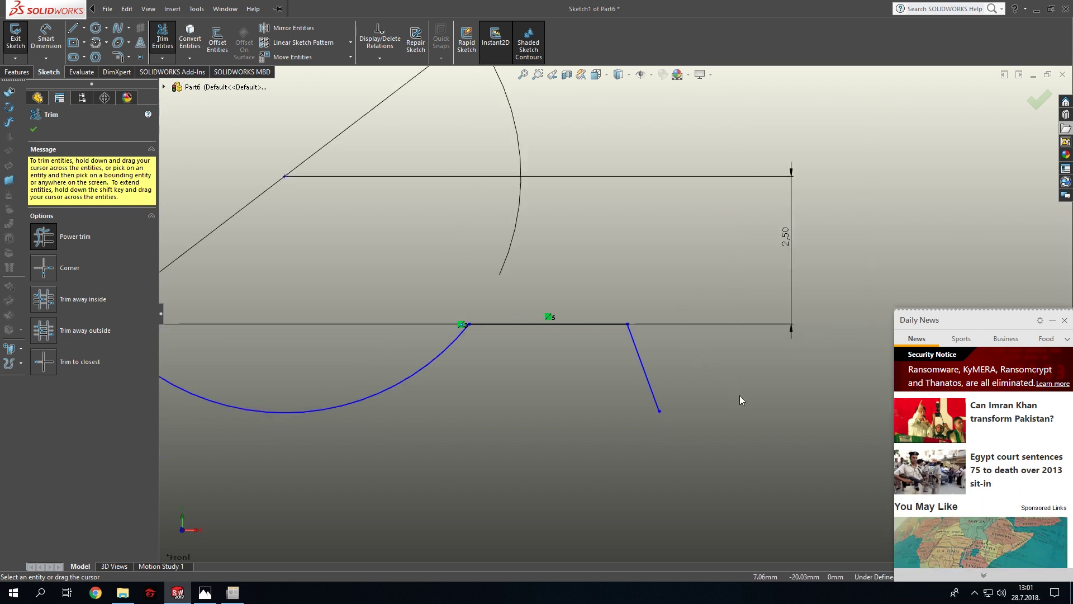
{"action": "left_click", "coordinate": [1065, 319]}
{"action": "key", "text": "Escape"}
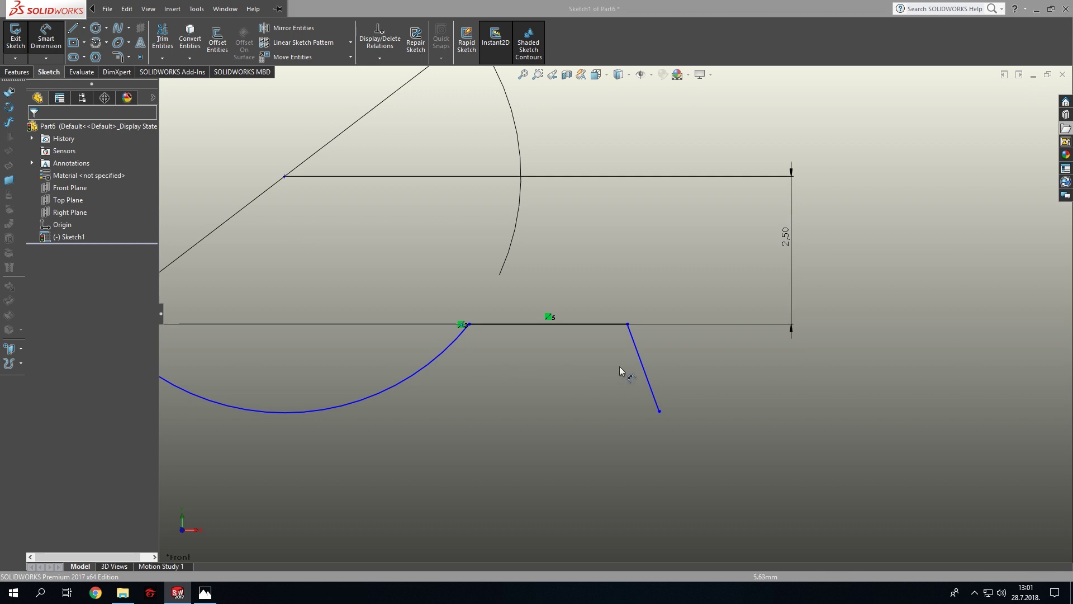
{"action": "left_click", "coordinate": [640, 364]}
{"action": "left_click", "coordinate": [618, 329]}
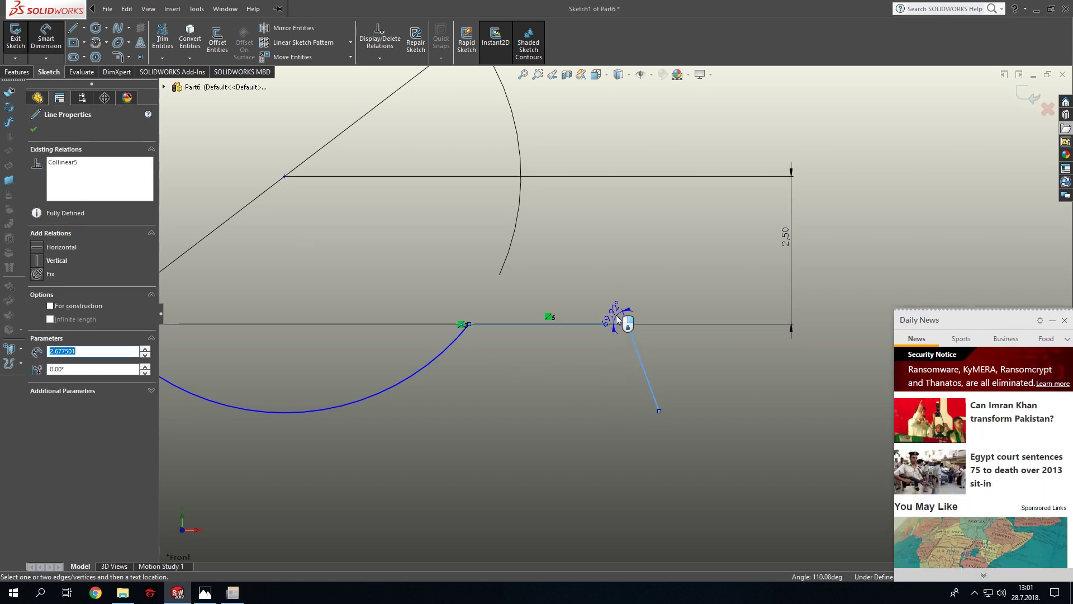
Set the slanted line at 80° to the baseline with a 1.10 mm drop.
{"action": "left_click", "coordinate": [584, 298]}
{"action": "type", "text": "80"}
{"action": "key", "text": "Return"}
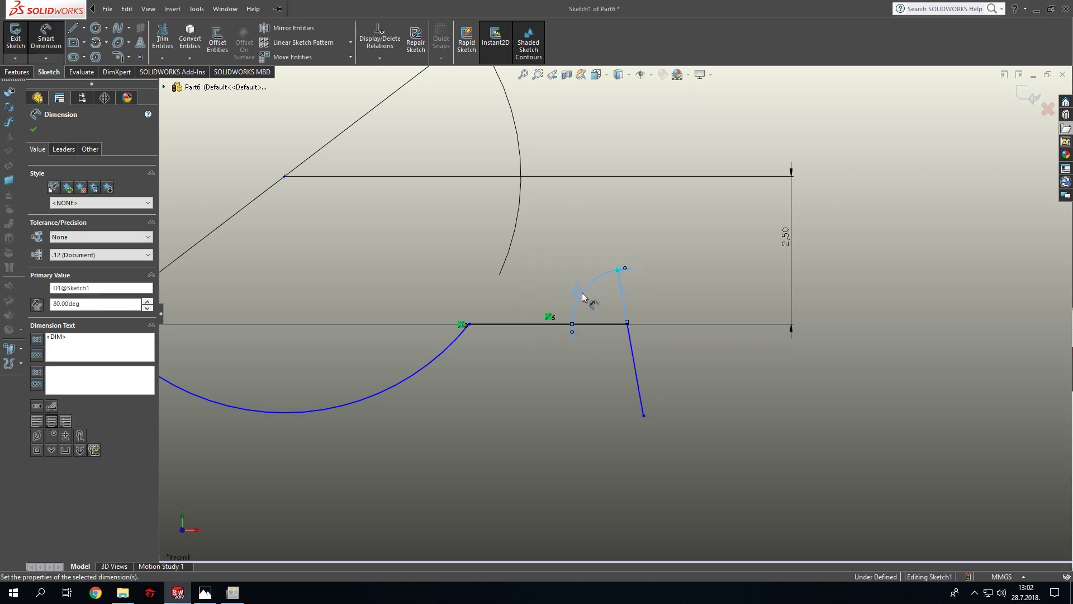
{"action": "left_click", "coordinate": [563, 364]}
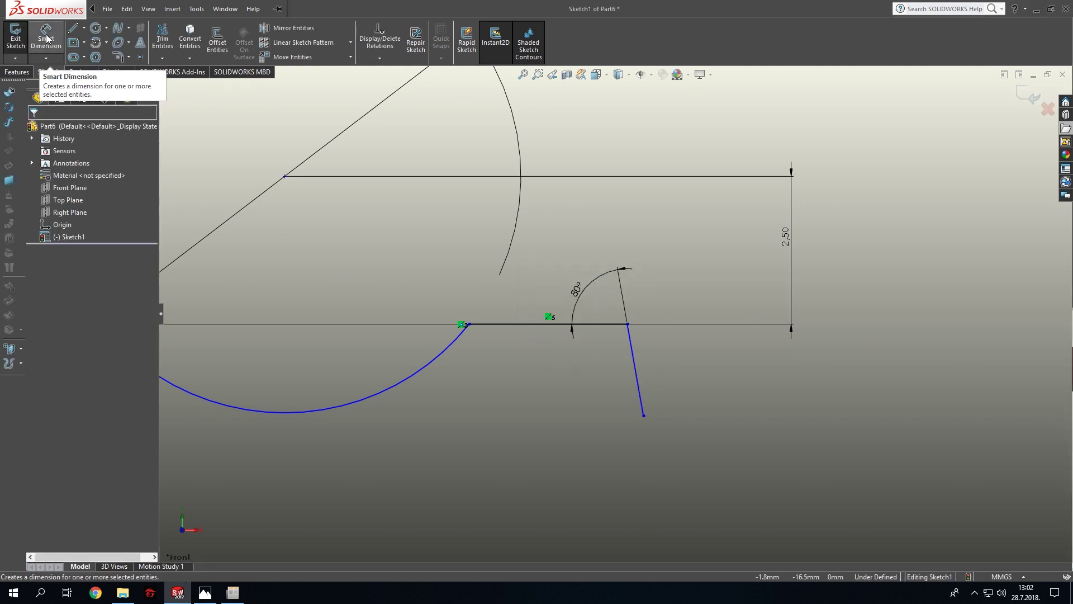
{"action": "left_click", "coordinate": [644, 415]}
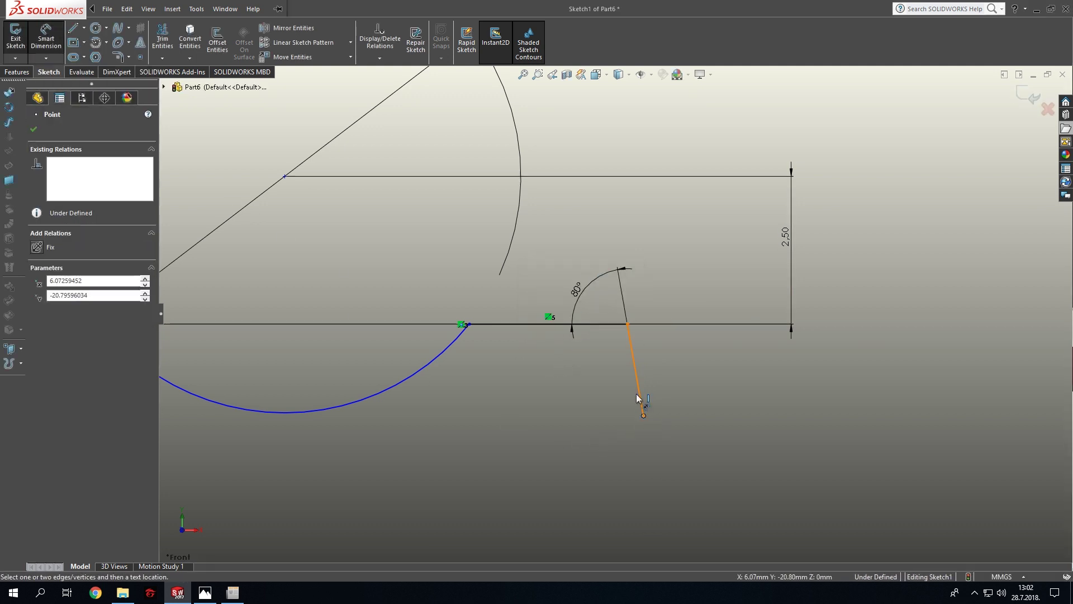
{"action": "left_click", "coordinate": [606, 324]}
{"action": "left_click", "coordinate": [570, 369]}
{"action": "type", "text": "1"}
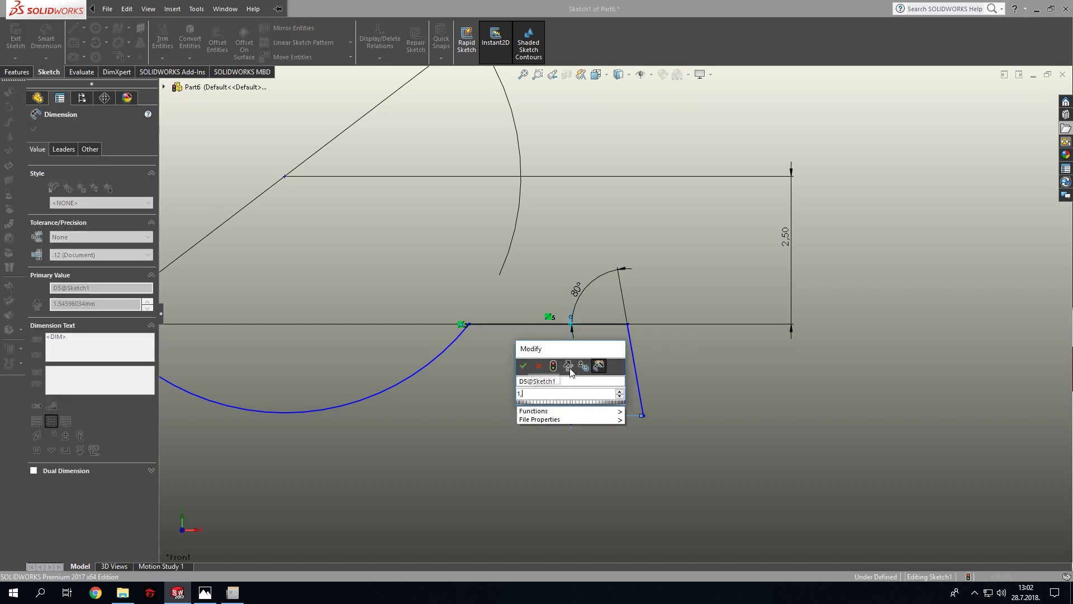
{"action": "key", "text": "Return"}
{"action": "left_click", "coordinate": [570, 372]}
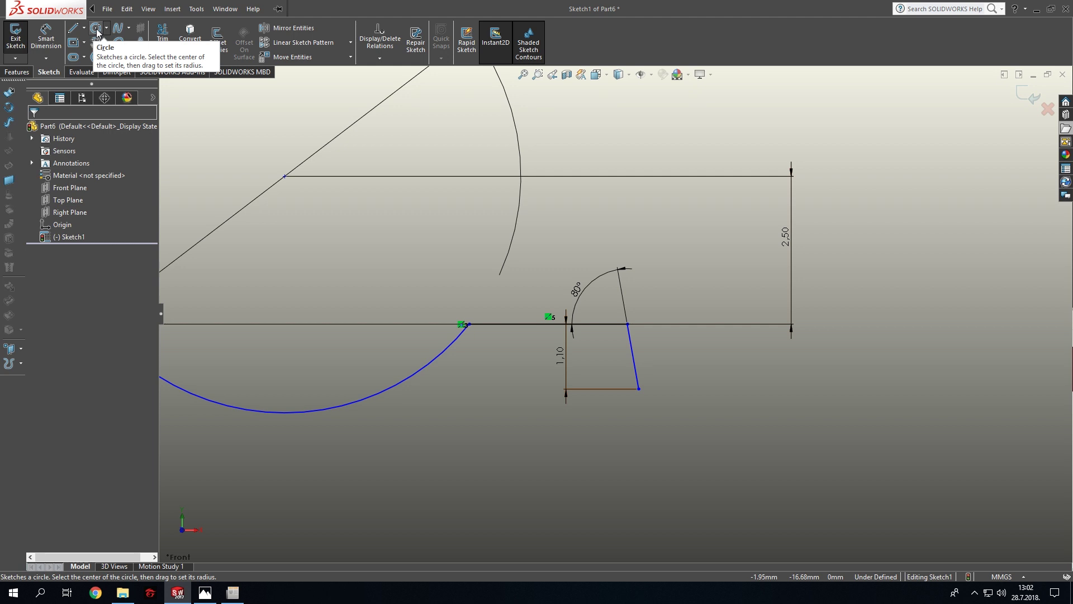
Add a centerpoint half-arc of radius 0.40 at the slanted line's lower end.
{"action": "left_click", "coordinate": [98, 32]}
{"action": "key", "text": "Escape"}
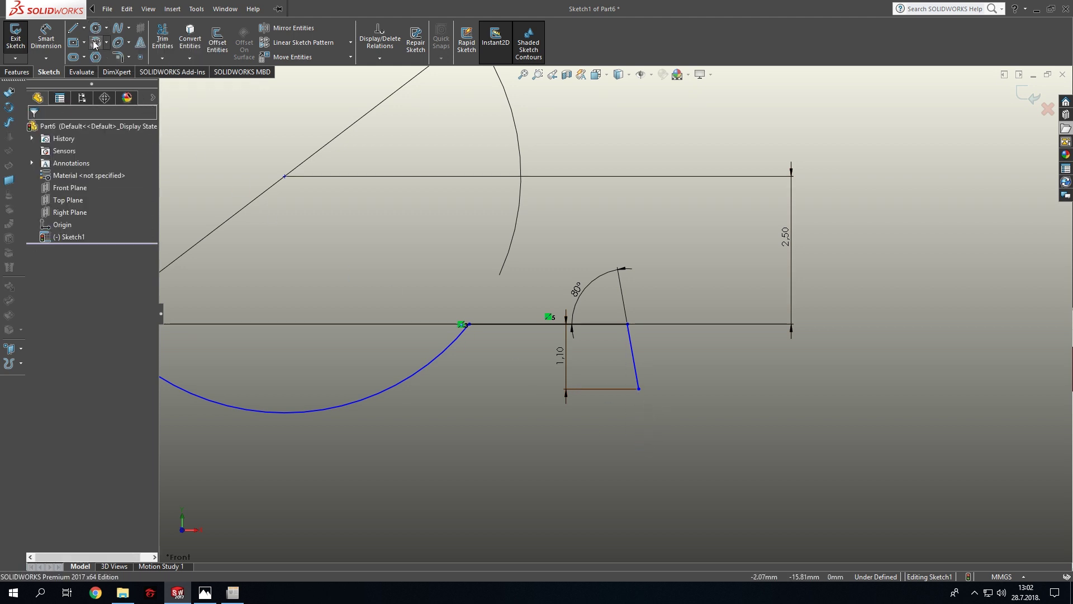
{"action": "left_click", "coordinate": [95, 43]}
{"action": "left_click", "coordinate": [649, 387]}
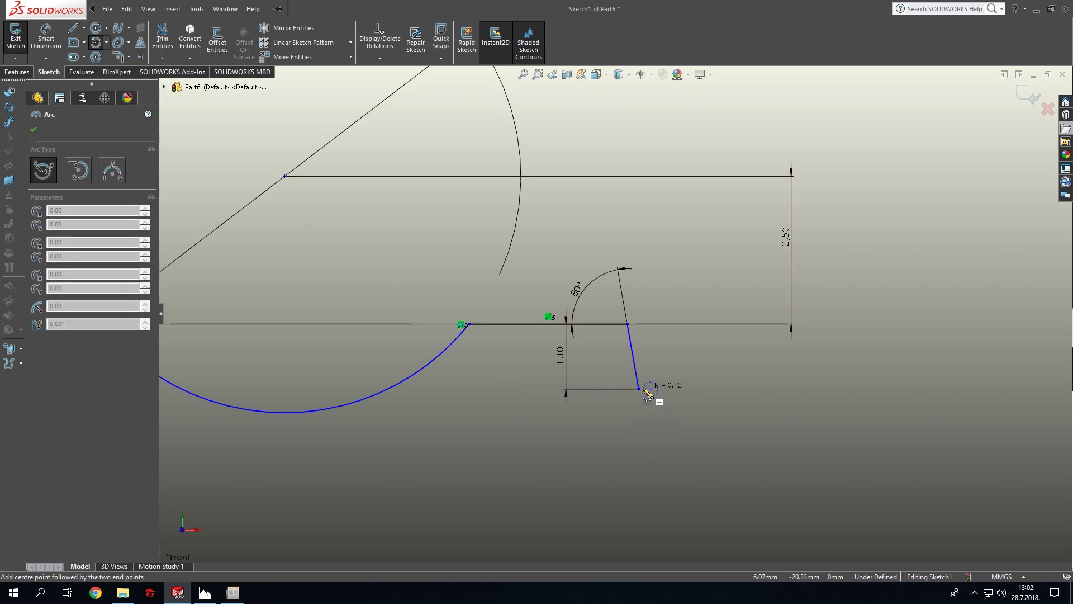
{"action": "left_click", "coordinate": [639, 389]}
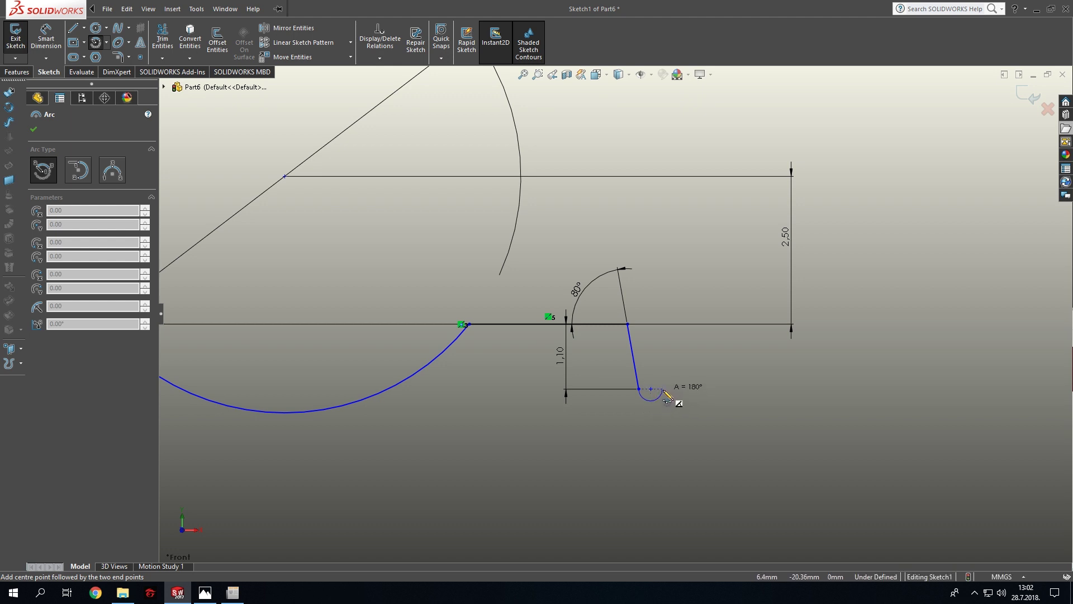
{"action": "left_click", "coordinate": [667, 396]}
{"action": "key", "text": "Escape"}
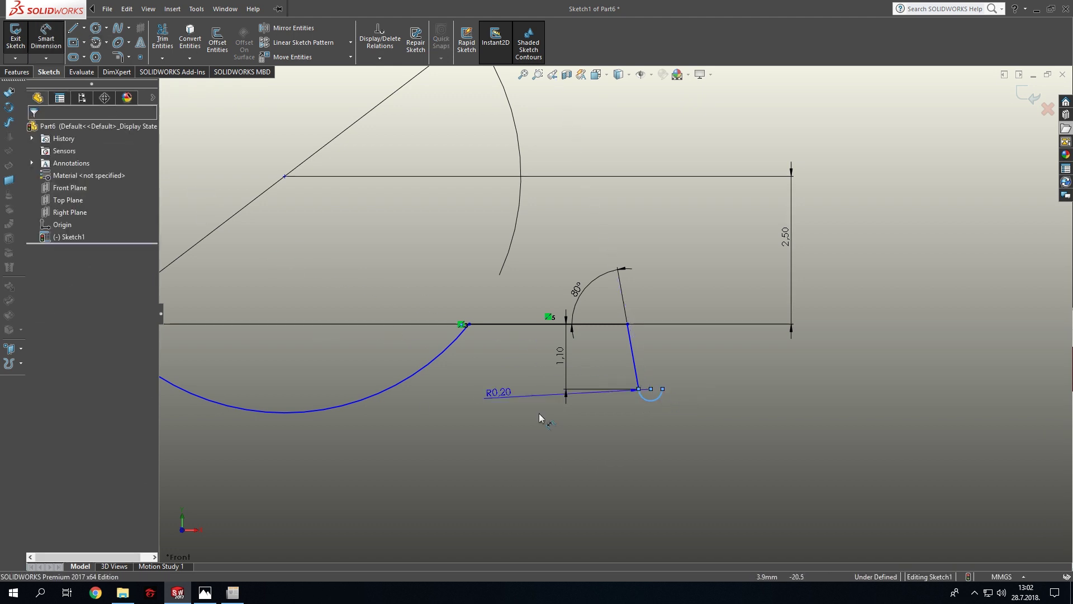
{"action": "left_click", "coordinate": [616, 421]}
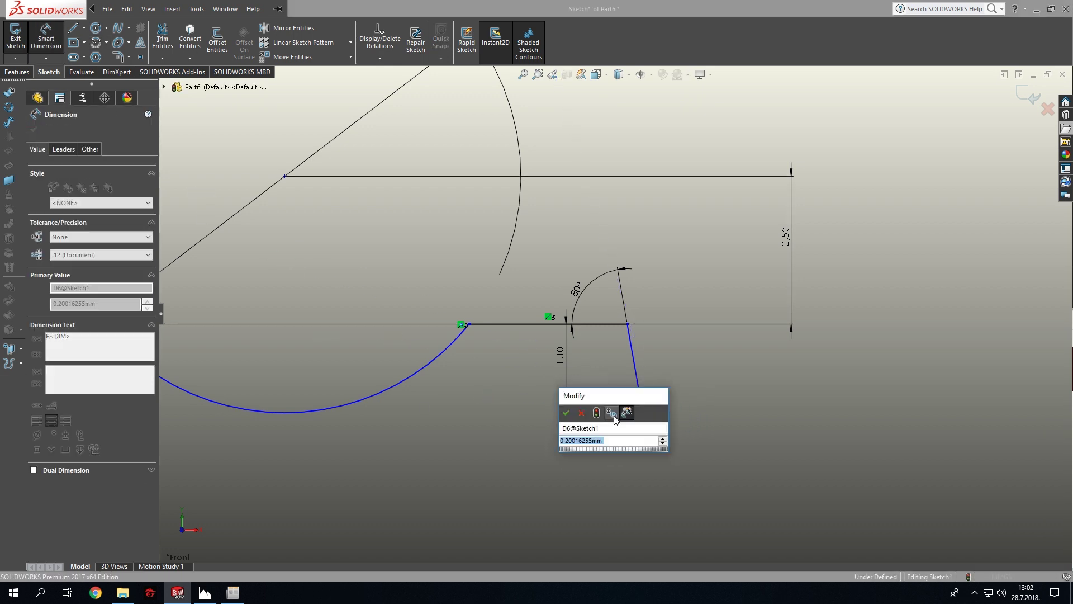
{"action": "type", "text": "0.4"}
{"action": "key", "text": "Return"}
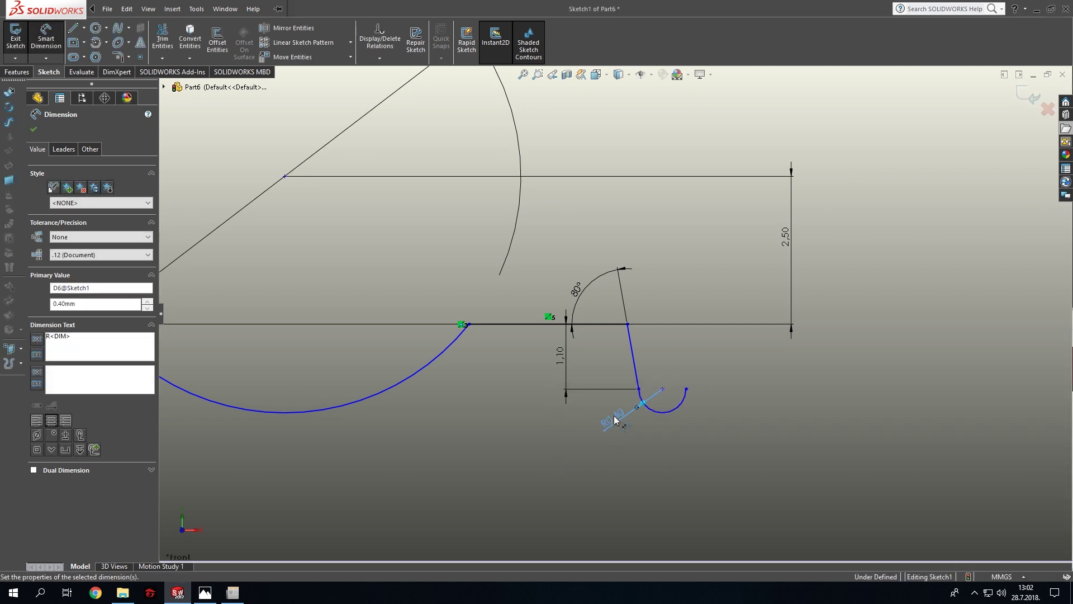
{"action": "key", "text": "Escape"}
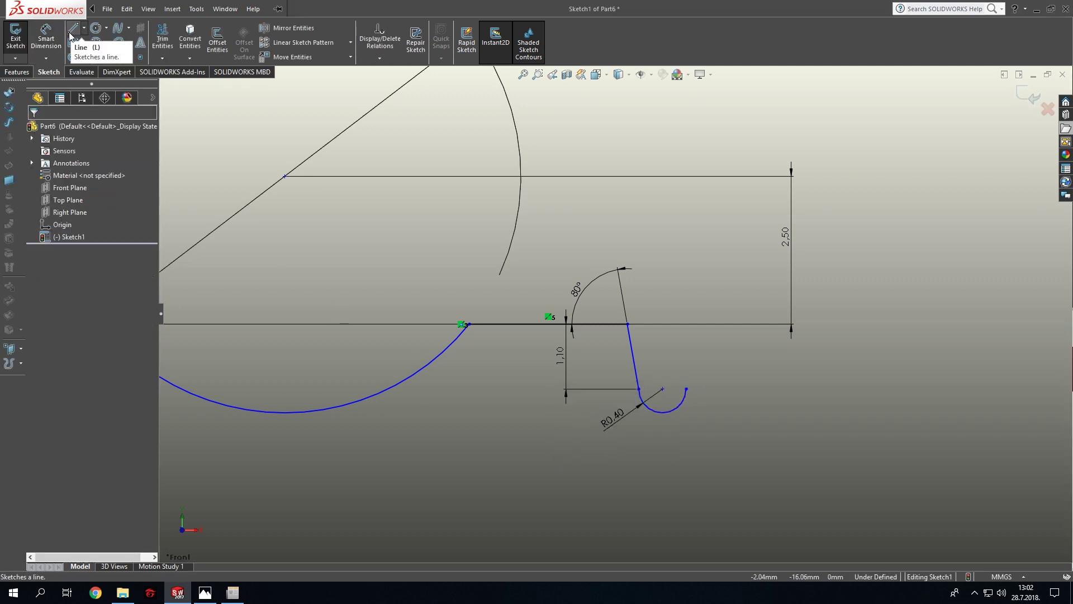
Draw a short horizontal step from the small arc's end and a vertical line down.
{"action": "left_click", "coordinate": [73, 32]}
{"action": "left_click", "coordinate": [686, 389]}
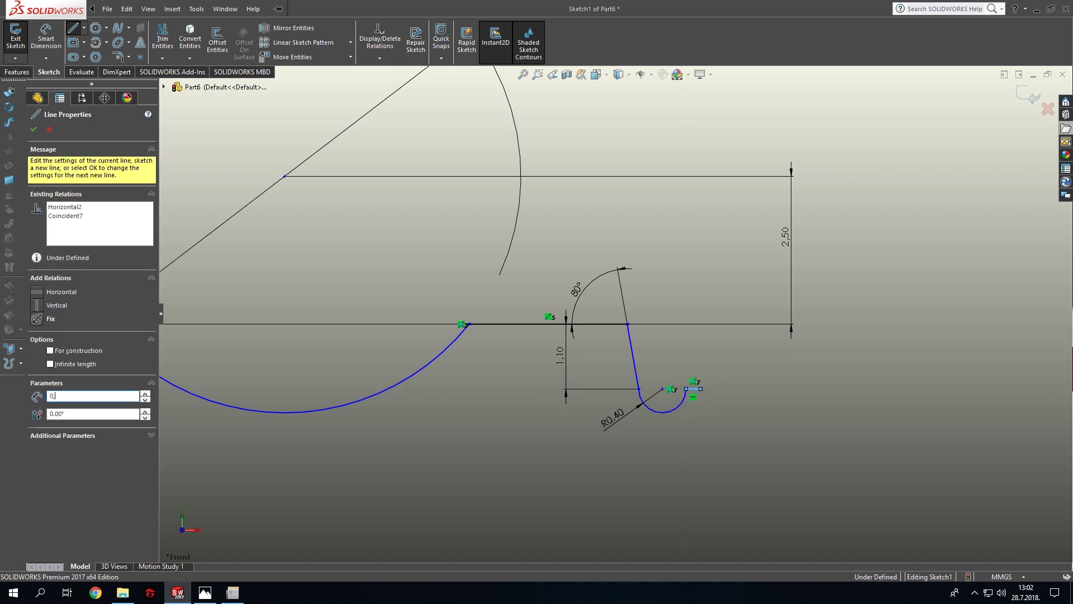
{"action": "left_click", "coordinate": [705, 390]}
{"action": "key", "text": "z"}
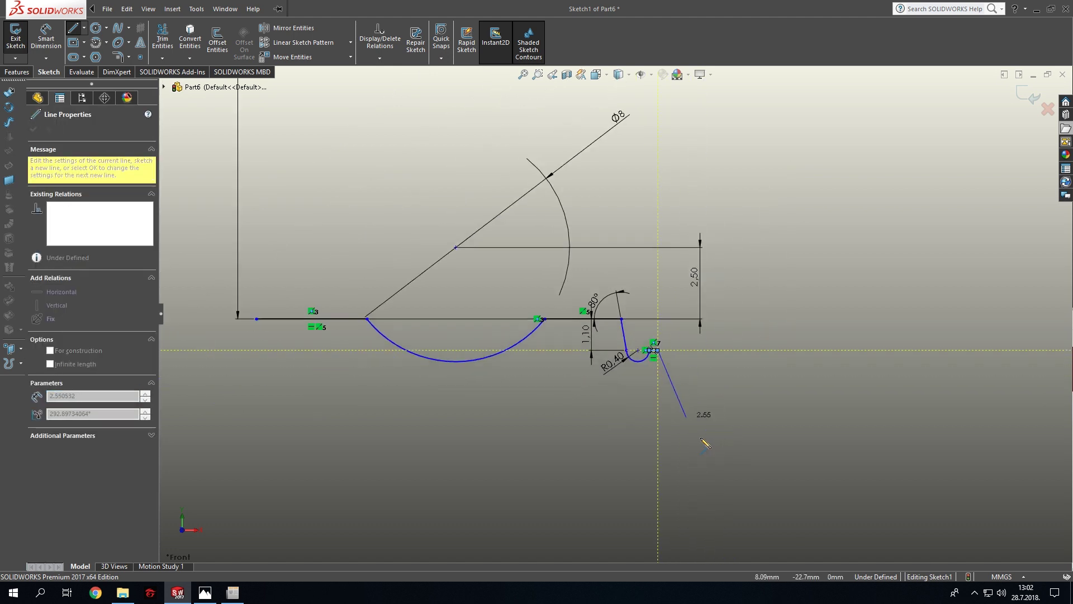
{"action": "left_click", "coordinate": [659, 449]}
{"action": "key", "text": "Escape"}
{"action": "key", "text": "z"}
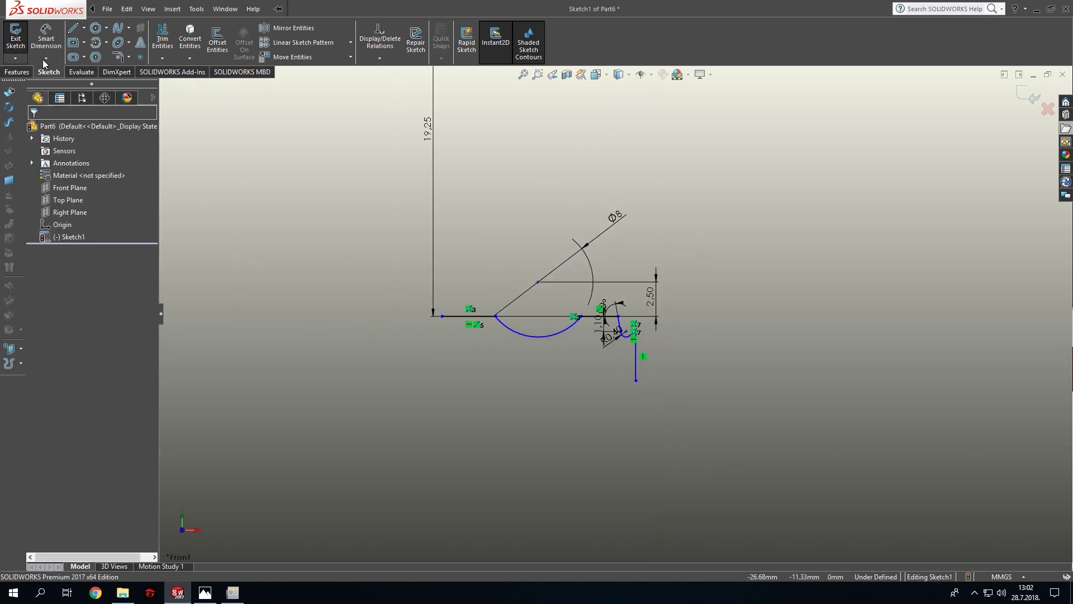
Replace the overlong bottom line with one ending below the large arc's centre.
{"action": "left_click", "coordinate": [72, 32]}
{"action": "left_click", "coordinate": [637, 381]}
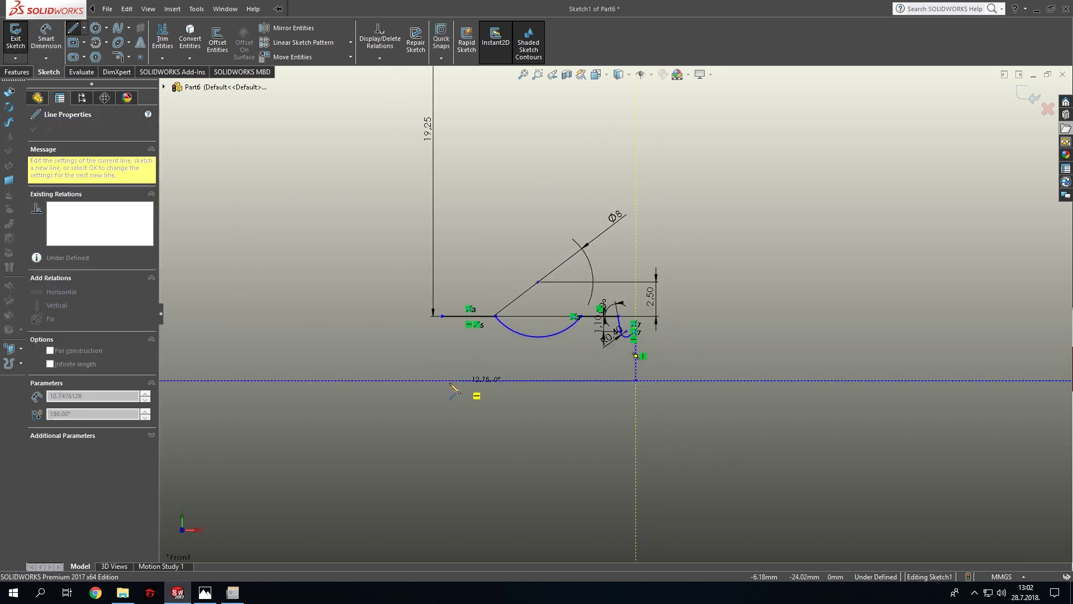
{"action": "left_click", "coordinate": [442, 380]}
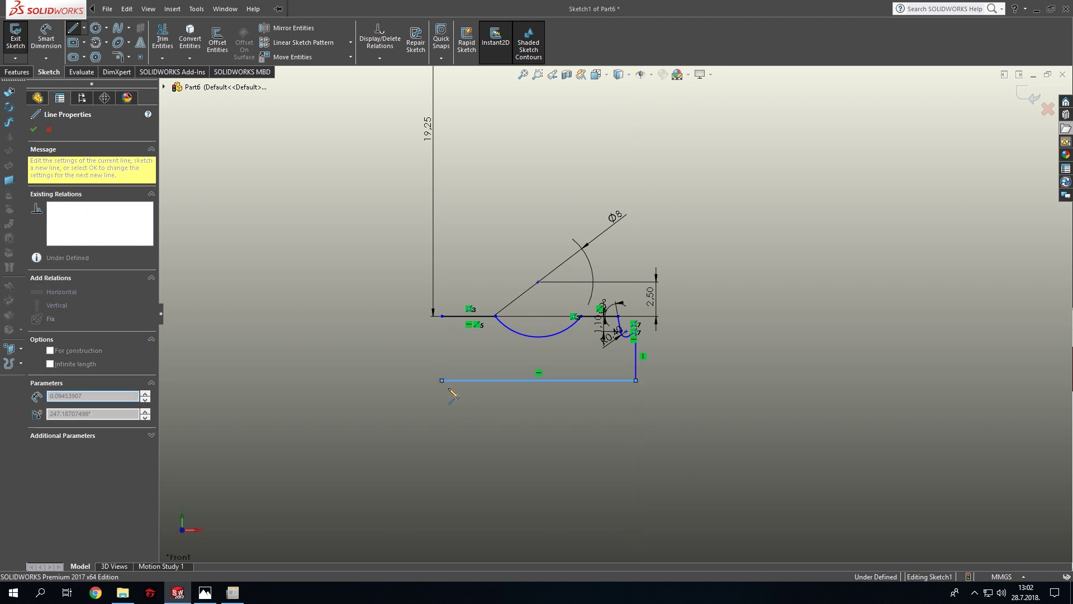
{"action": "key", "text": "Escape"}
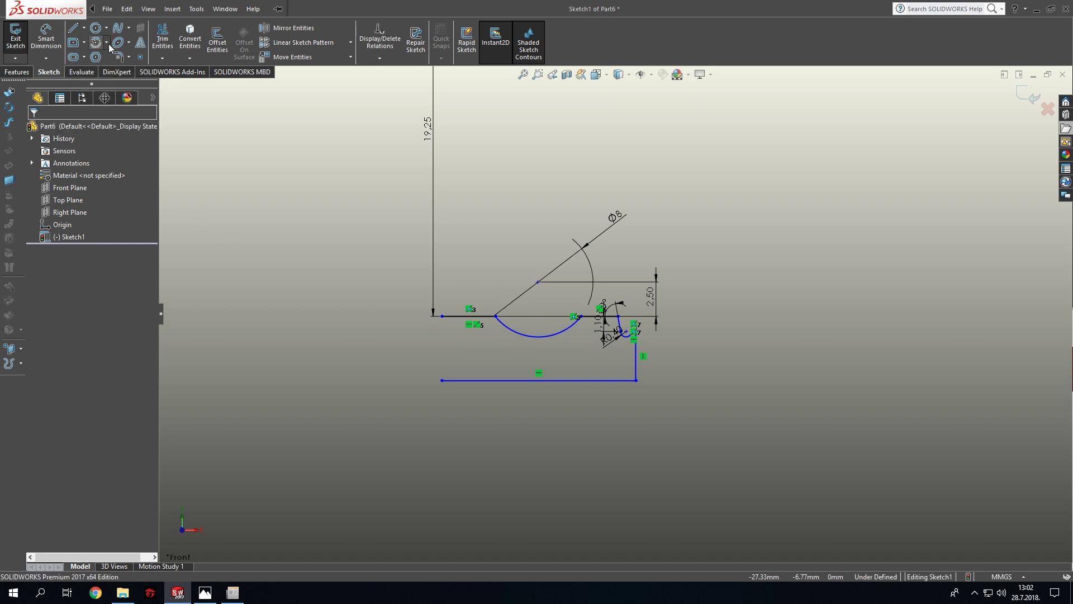
{"action": "left_click", "coordinate": [165, 44]}
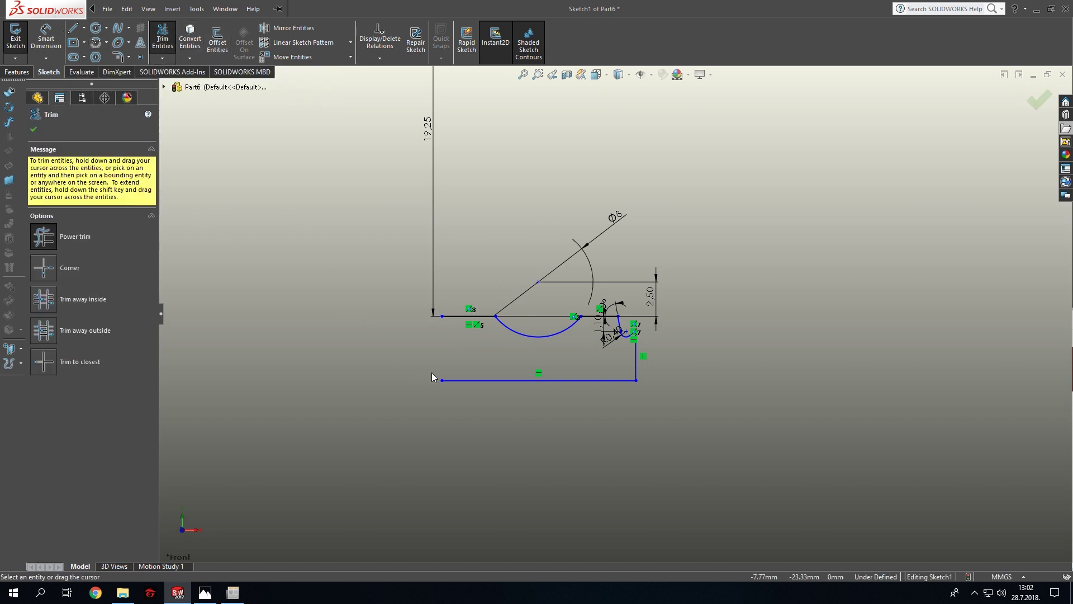
{"action": "key", "text": "Escape"}
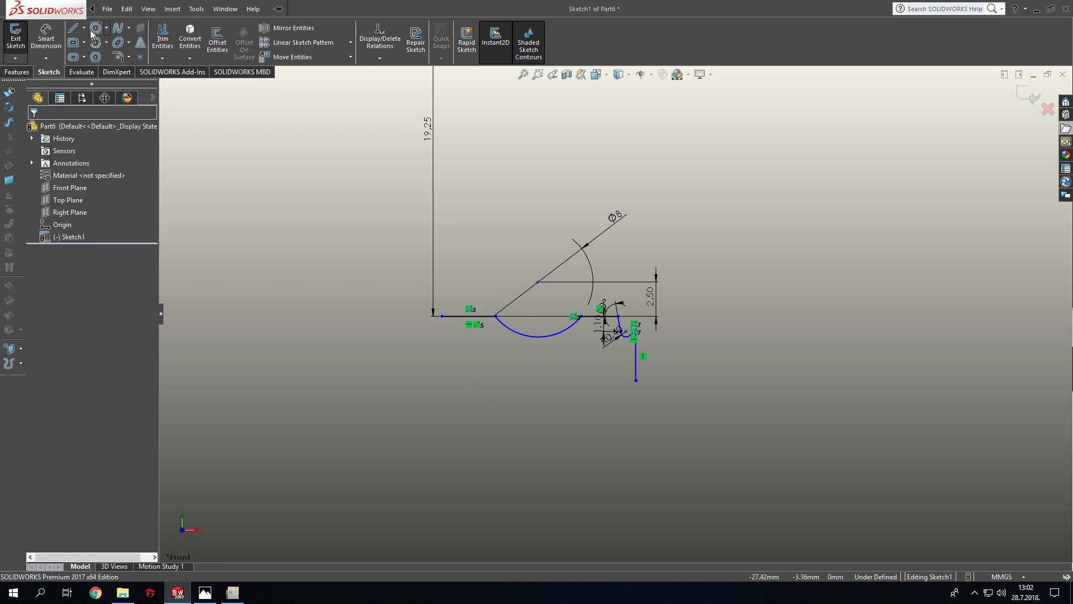
{"action": "left_click", "coordinate": [73, 27]}
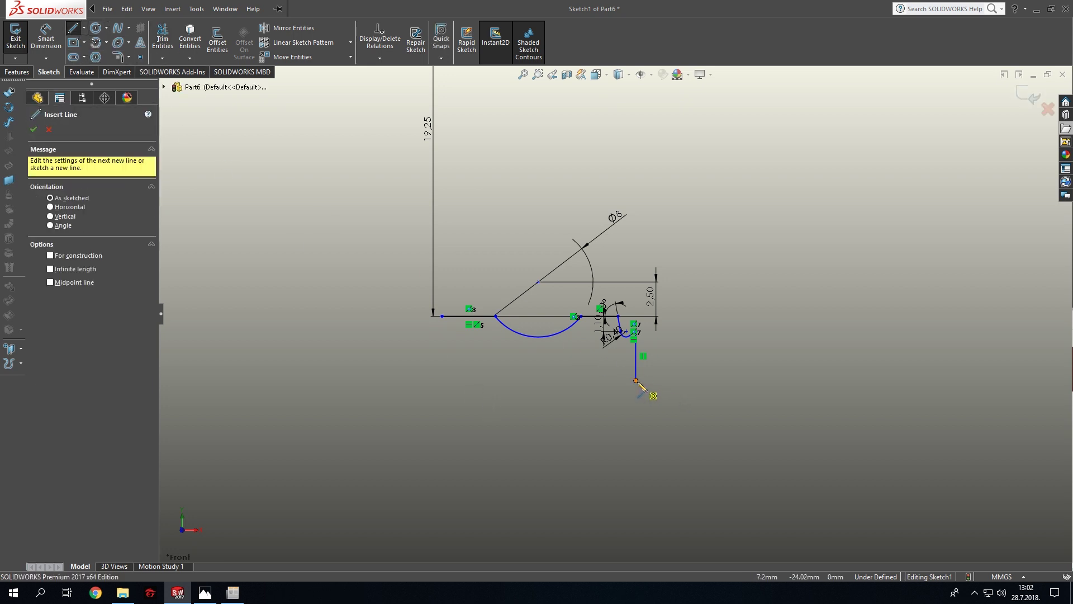
{"action": "left_click", "coordinate": [636, 381]}
{"action": "left_click", "coordinate": [538, 379]}
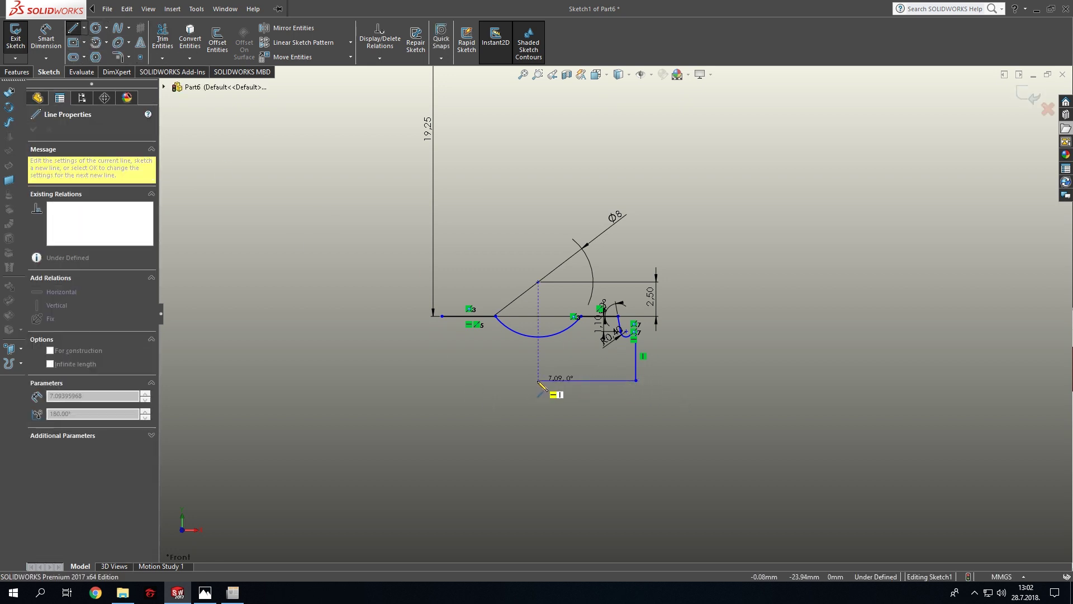
{"action": "key", "text": "Escape"}
Select the 7.09-long bottom line of the profile for dimensioning.
{"action": "scroll", "coordinate": [580, 429], "scroll_direction": "down", "scroll_amount": 1}
{"action": "scroll", "coordinate": [549, 398], "scroll_direction": "down", "scroll_amount": 1}
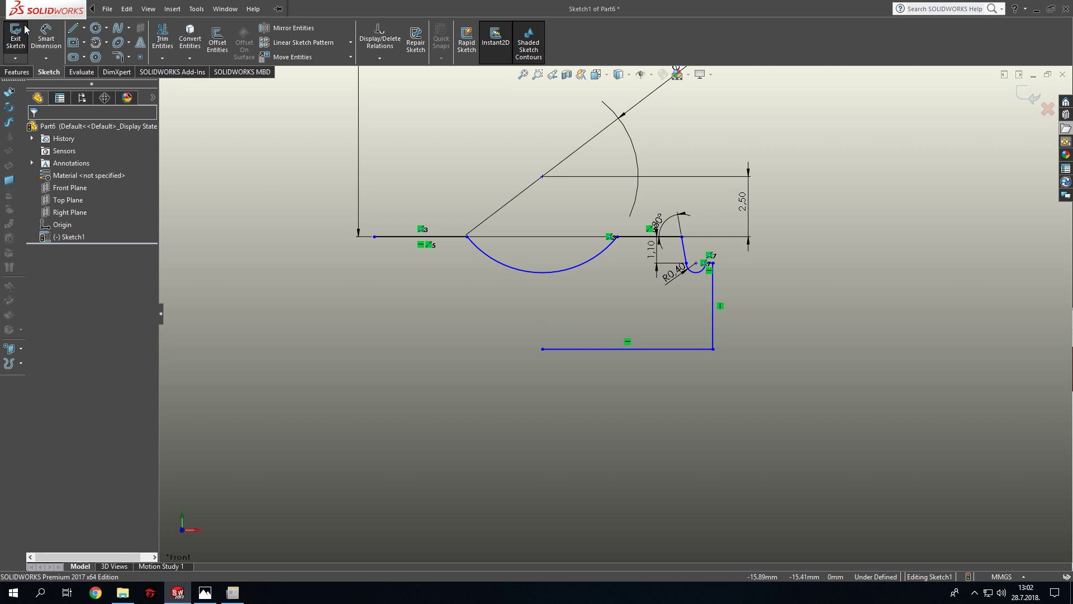
{"action": "scroll", "coordinate": [614, 313], "scroll_direction": "up", "scroll_amount": 2}
{"action": "left_click", "coordinate": [644, 334]}
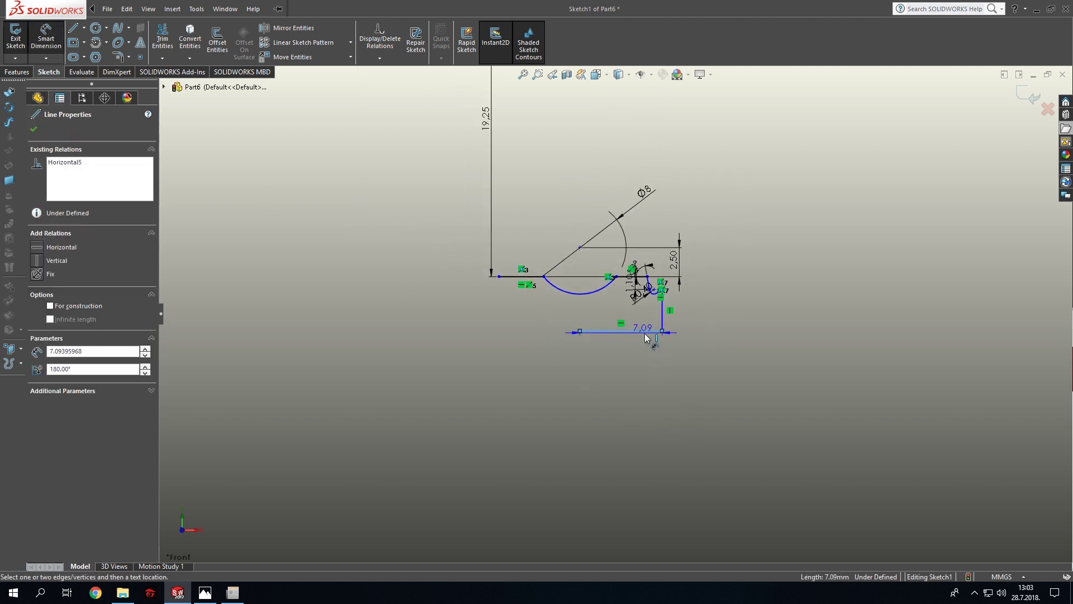
{"action": "scroll", "coordinate": [646, 338], "scroll_direction": "up", "scroll_amount": 2}
{"action": "left_click_drag", "start_coordinate": [646, 338], "coordinate": [630, 227]}
Dimension the bottom line 47/2 = 23.50 mm below the horizontal centerline.
{"action": "left_click", "coordinate": [630, 226]}
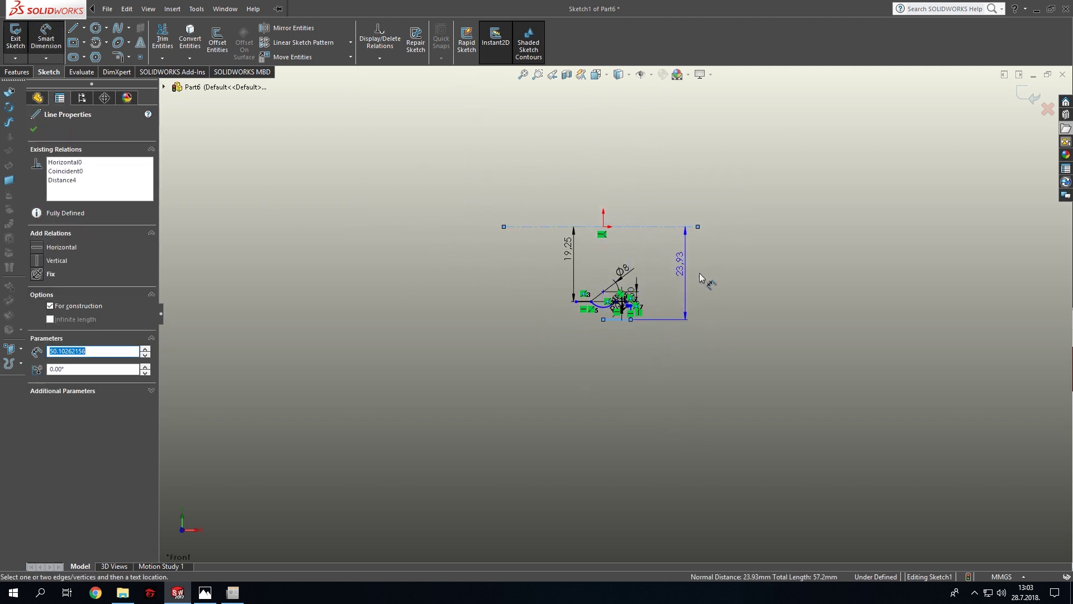
{"action": "left_click", "coordinate": [725, 283]}
{"action": "mouse_move", "coordinate": [205, 593]}
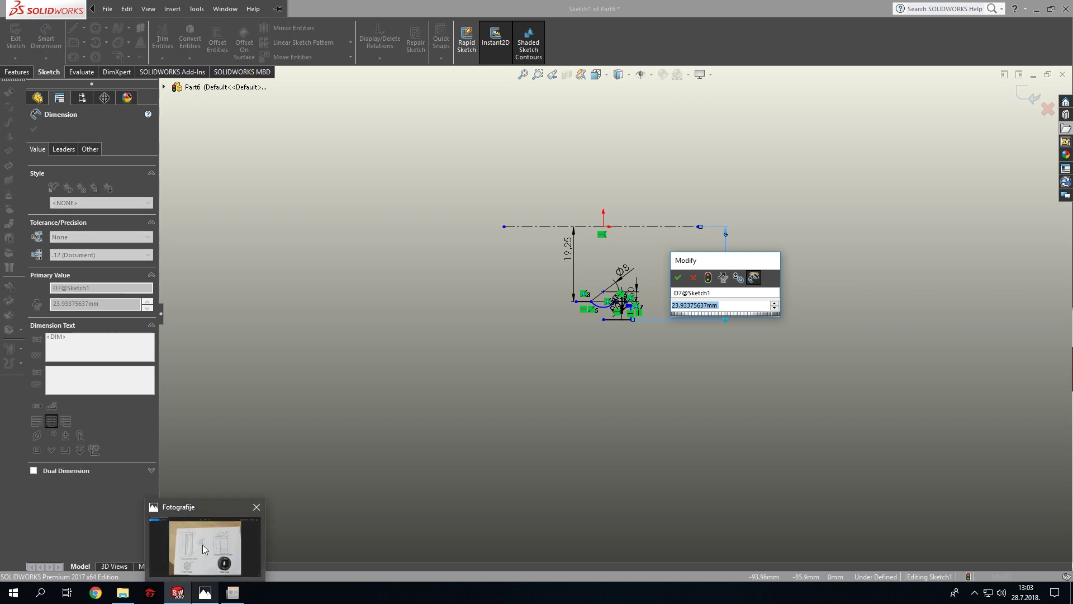
{"action": "left_click", "coordinate": [203, 544]}
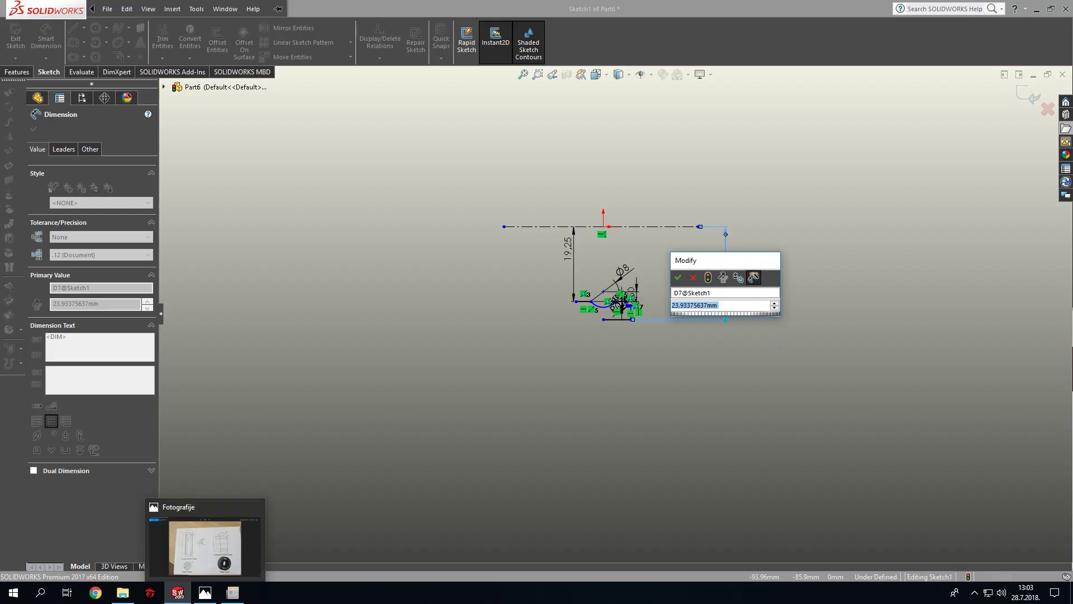
{"action": "type", "text": "47"}
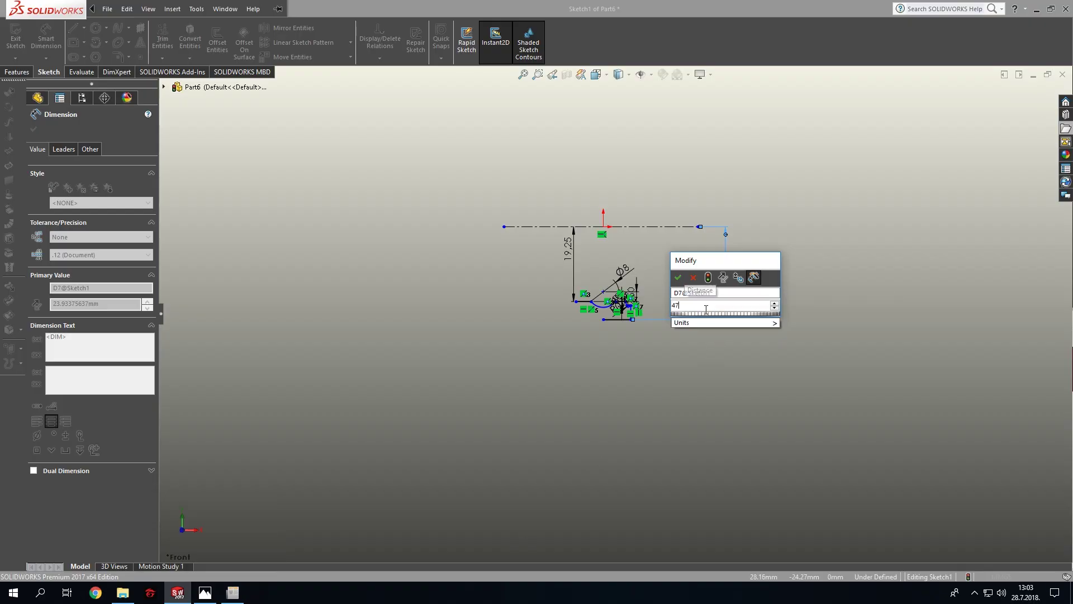
{"action": "type", "text": "/2"}
{"action": "key", "text": "Return"}
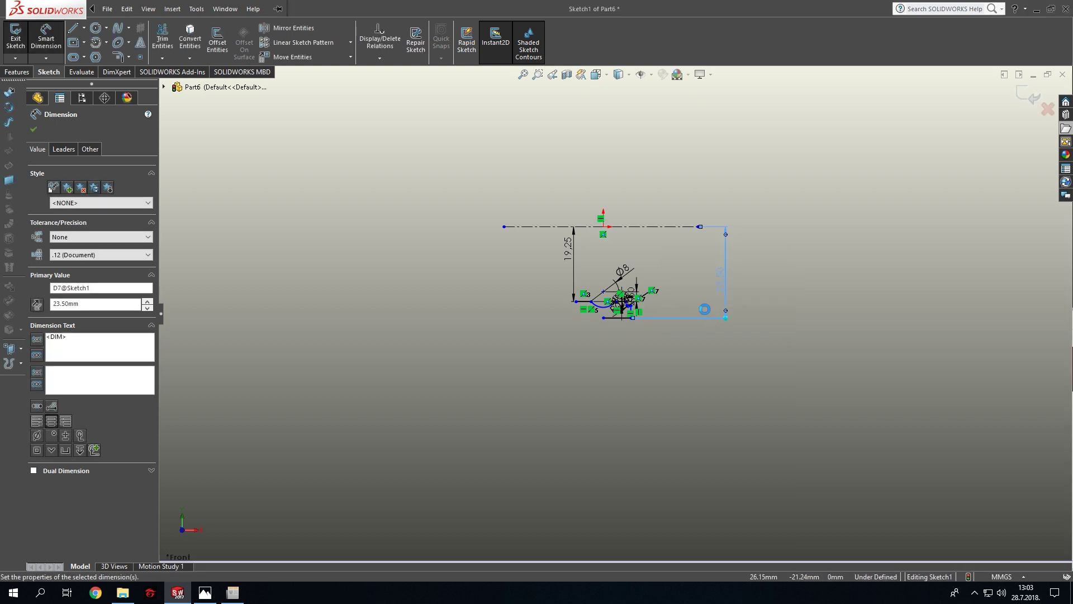
{"action": "key", "text": "Escape"}
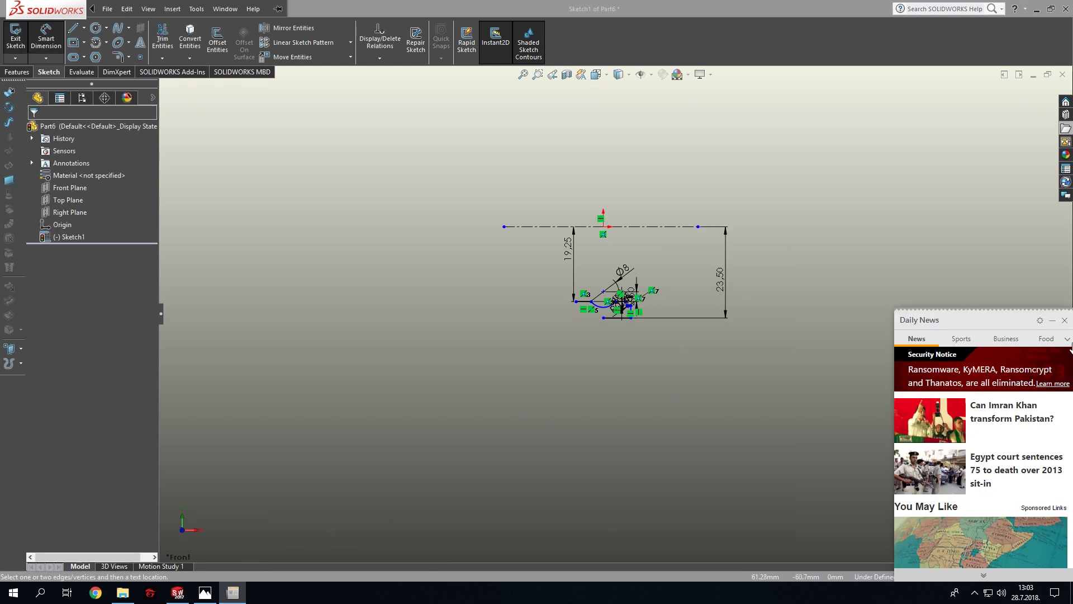
{"action": "scroll", "coordinate": [668, 283], "scroll_direction": "down", "scroll_amount": 5}
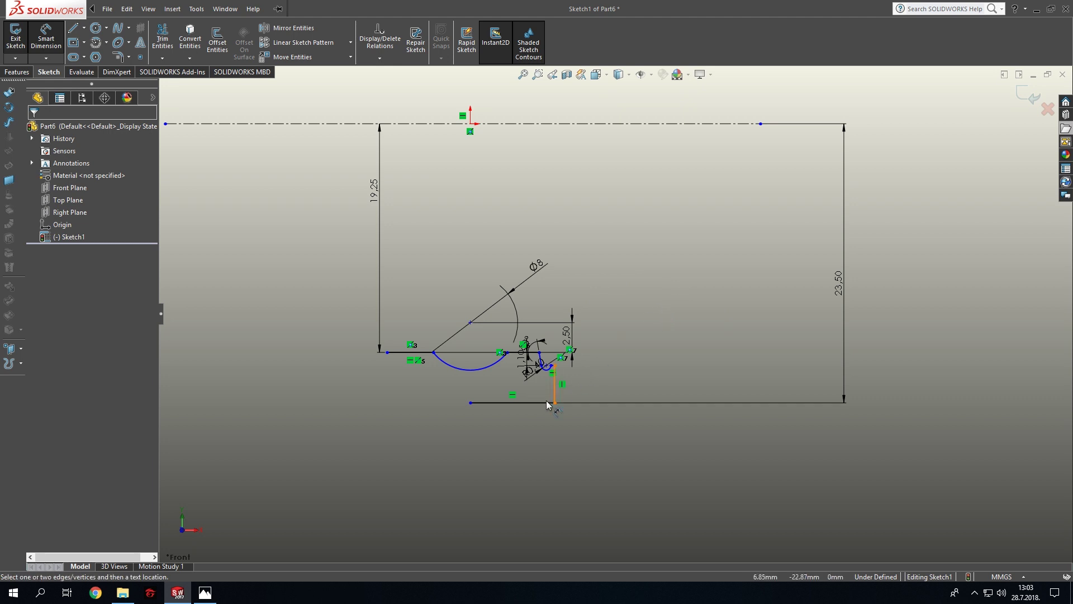
{"action": "scroll", "coordinate": [545, 400], "scroll_direction": "down", "scroll_amount": 5}
{"action": "scroll", "coordinate": [679, 262], "scroll_direction": "up", "scroll_amount": 4}
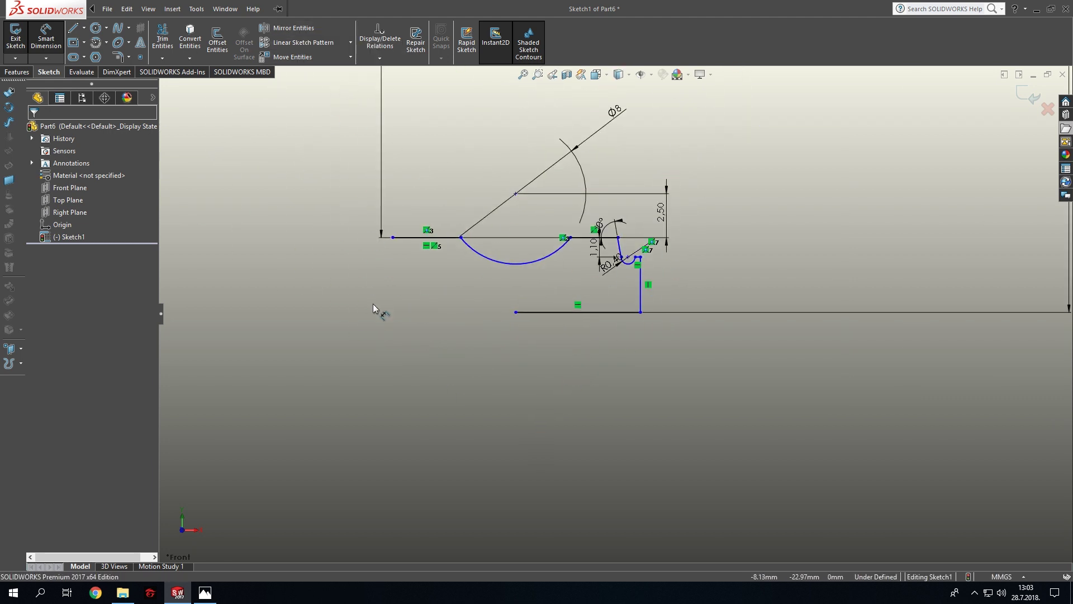
{"action": "scroll", "coordinate": [373, 306], "scroll_direction": "up", "scroll_amount": 5}
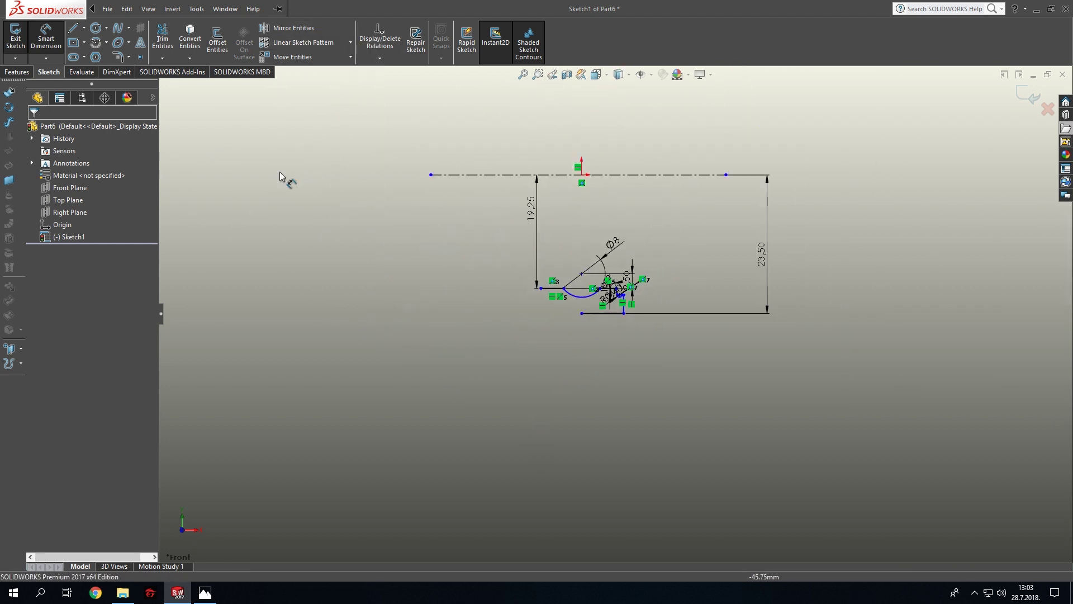
Draw a vertical centerline through the origin.
{"action": "left_click", "coordinate": [84, 28]}
{"action": "left_click", "coordinate": [92, 51]}
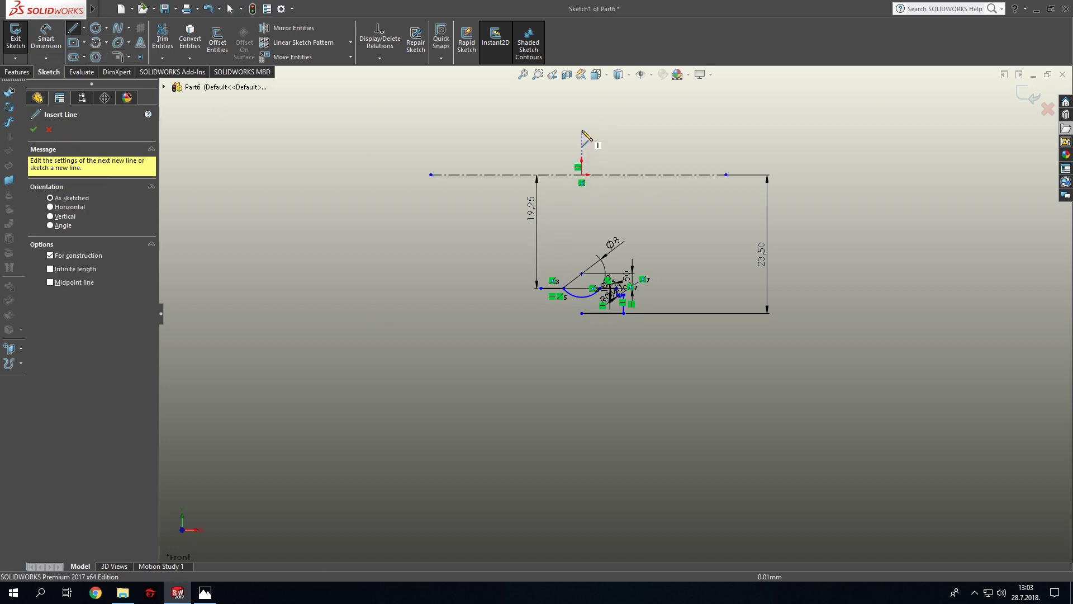
{"action": "left_click", "coordinate": [582, 114]}
{"action": "left_click", "coordinate": [582, 245]}
{"action": "key", "text": "Escape"}
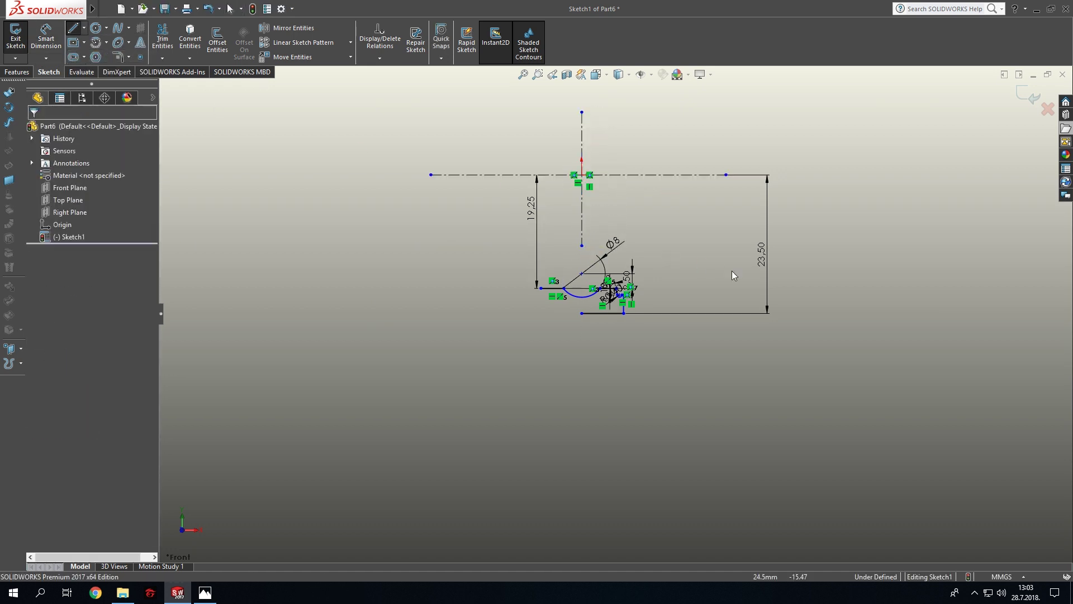
Mirror the right-side lines, R0.40 arc and bottom line about the vertical centerline.
{"action": "left_click", "coordinate": [289, 35]}
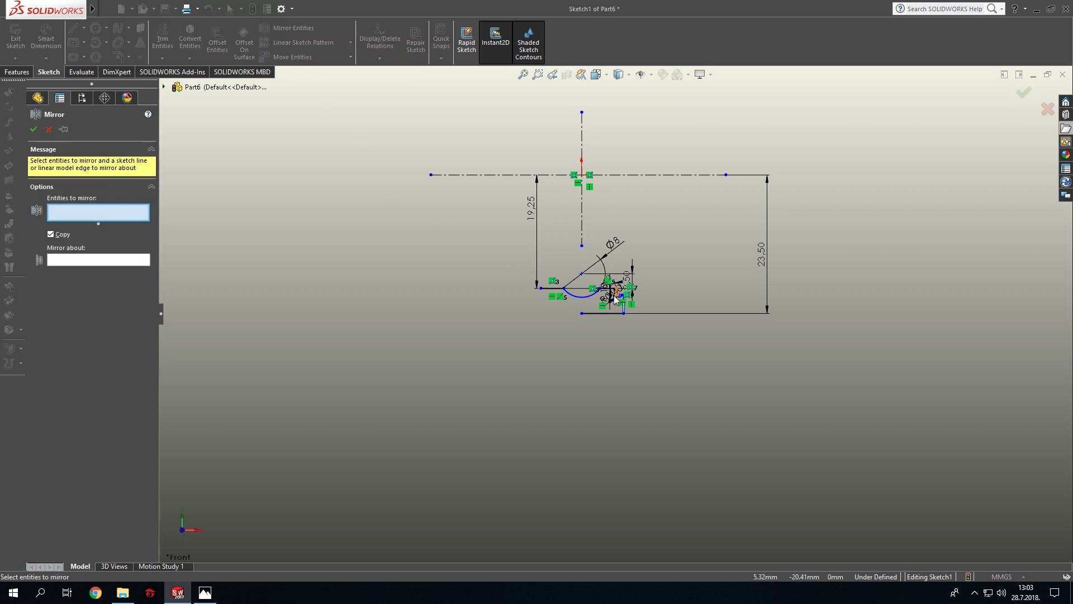
{"action": "scroll", "coordinate": [615, 298], "scroll_direction": "down", "scroll_amount": 2}
{"action": "scroll", "coordinate": [609, 289], "scroll_direction": "down", "scroll_amount": 2}
{"action": "scroll", "coordinate": [708, 384], "scroll_direction": "down", "scroll_amount": 2}
{"action": "scroll", "coordinate": [699, 386], "scroll_direction": "down", "scroll_amount": 1}
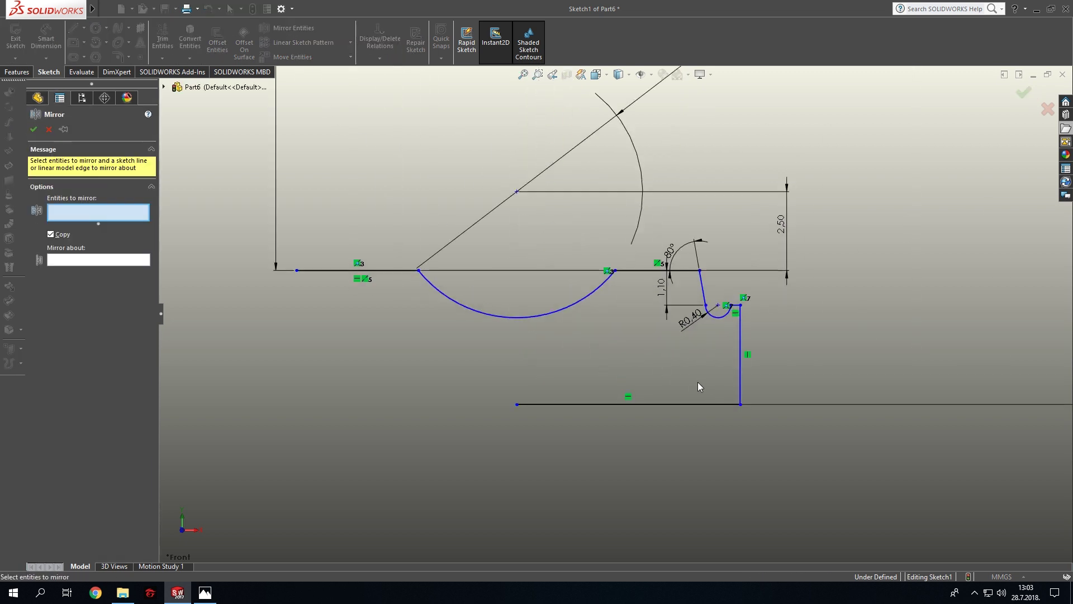
{"action": "left_click", "coordinate": [704, 289]}
{"action": "left_click", "coordinate": [723, 317]}
{"action": "left_click", "coordinate": [740, 327]}
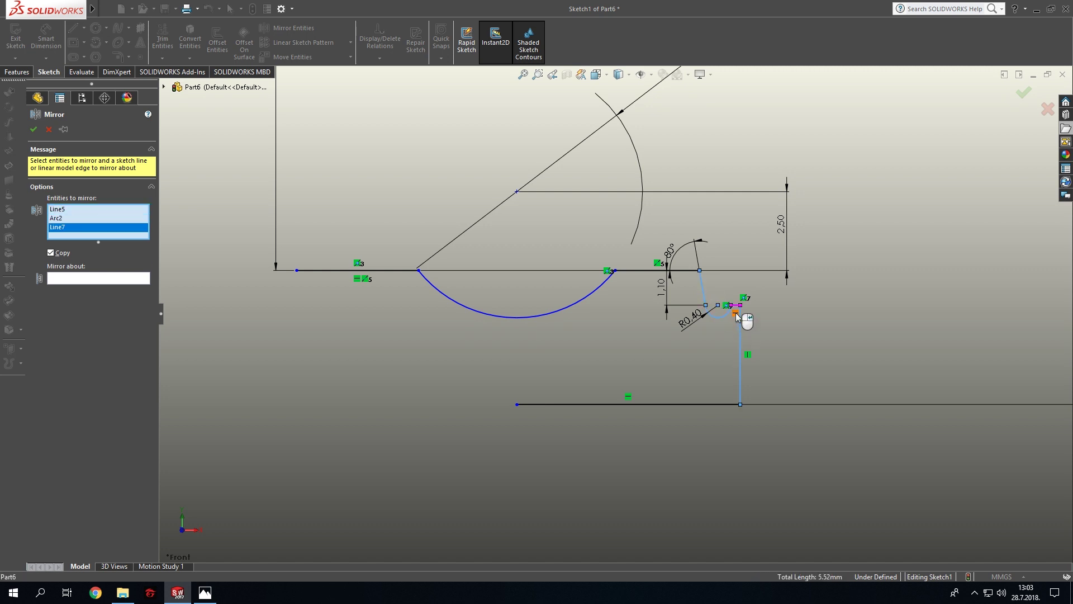
{"action": "left_click", "coordinate": [736, 307]}
{"action": "left_click", "coordinate": [676, 404]}
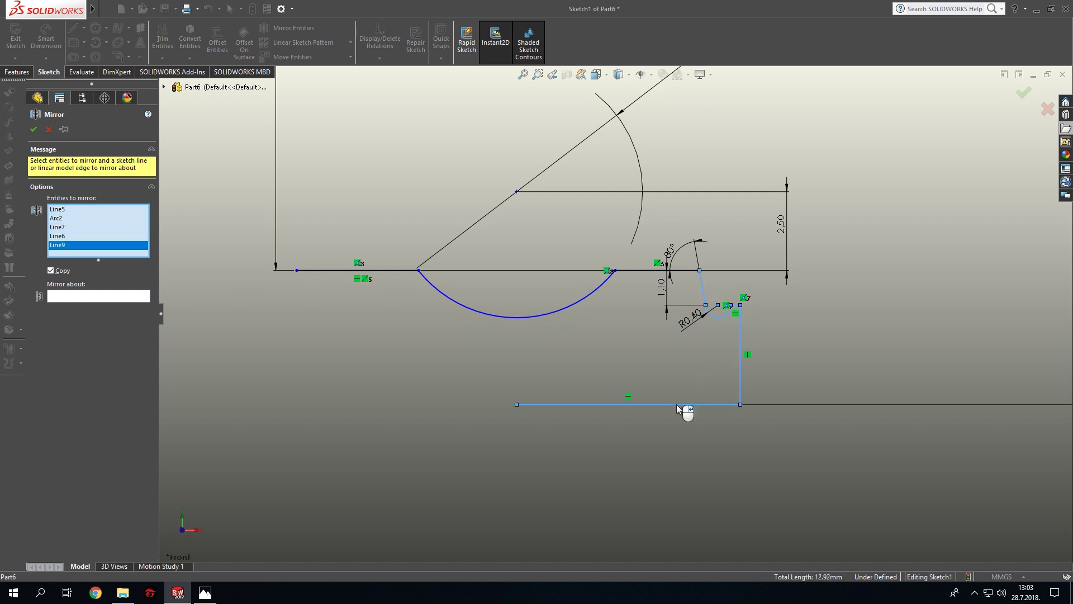
{"action": "scroll", "coordinate": [571, 371], "scroll_direction": "up", "scroll_amount": 2}
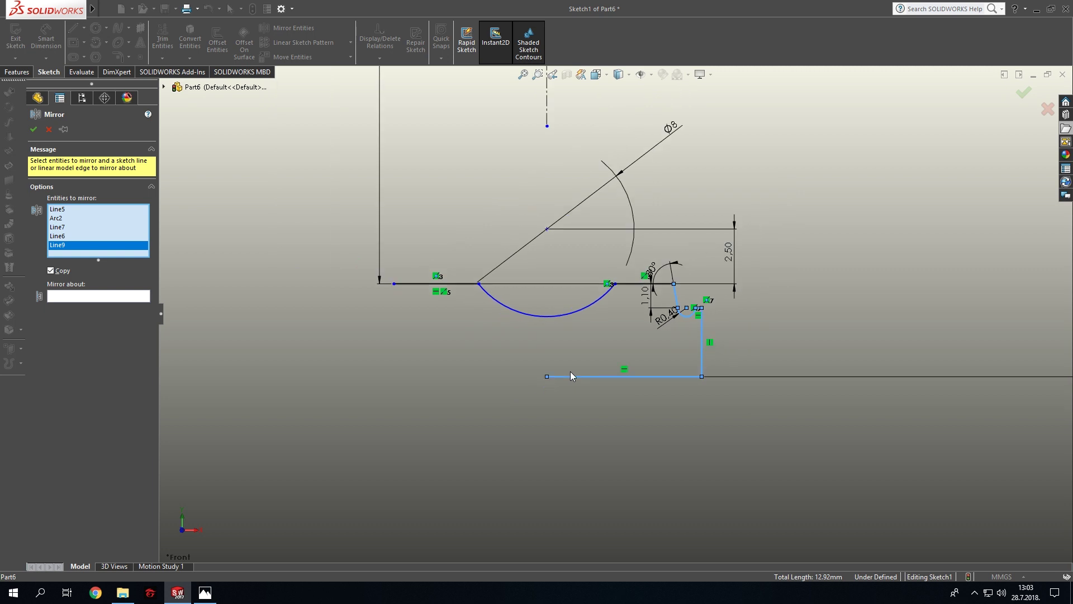
{"action": "left_click", "coordinate": [70, 299]}
{"action": "left_click", "coordinate": [558, 140]}
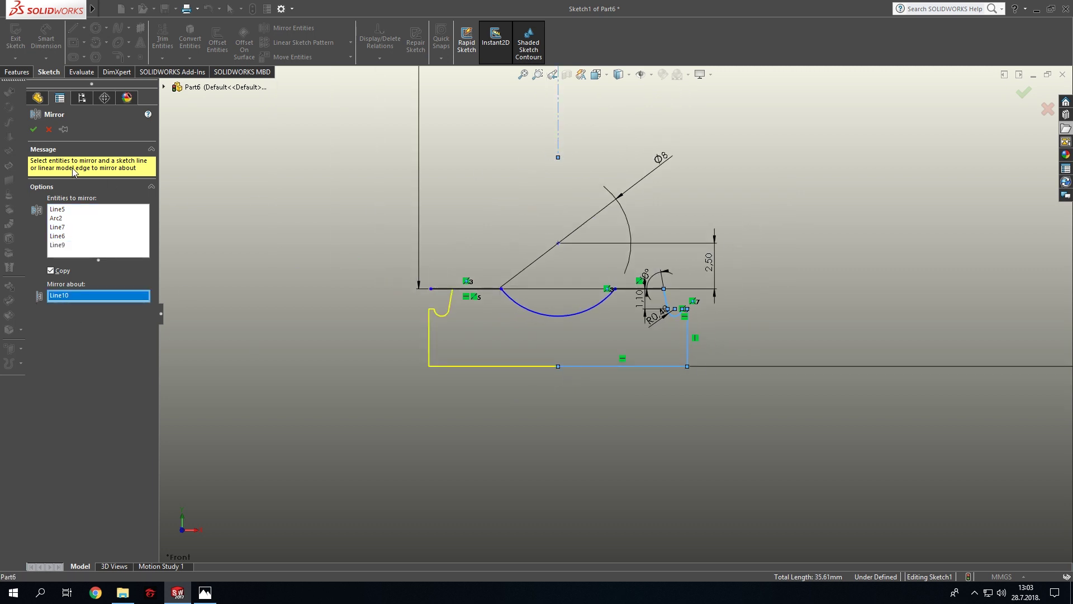
{"action": "left_click", "coordinate": [34, 130]}
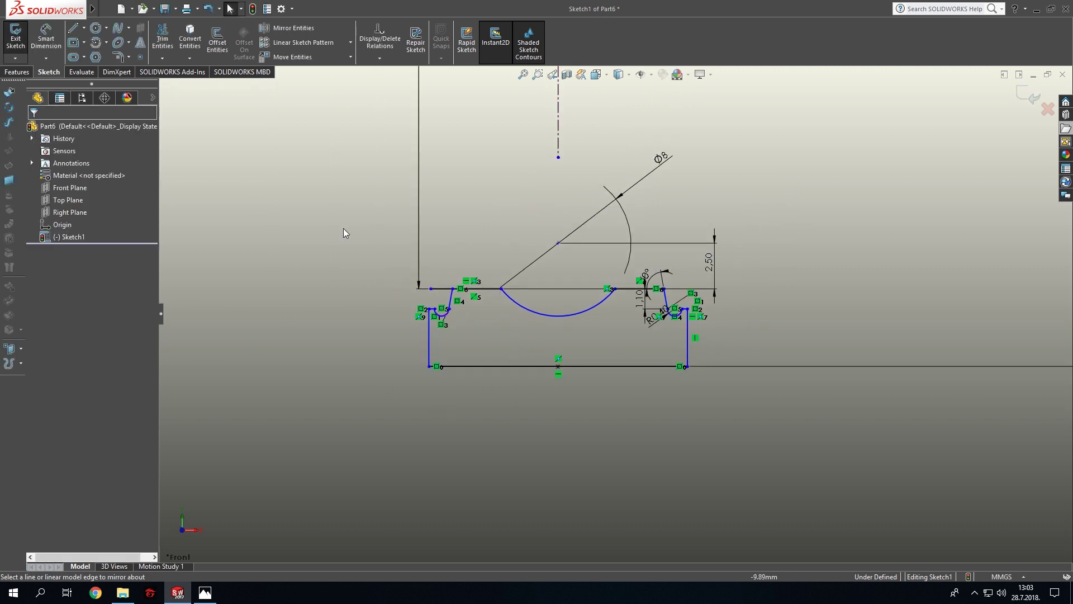
Trim away the stray leftover segment to close the ring profile.
{"action": "left_click", "coordinate": [162, 37]}
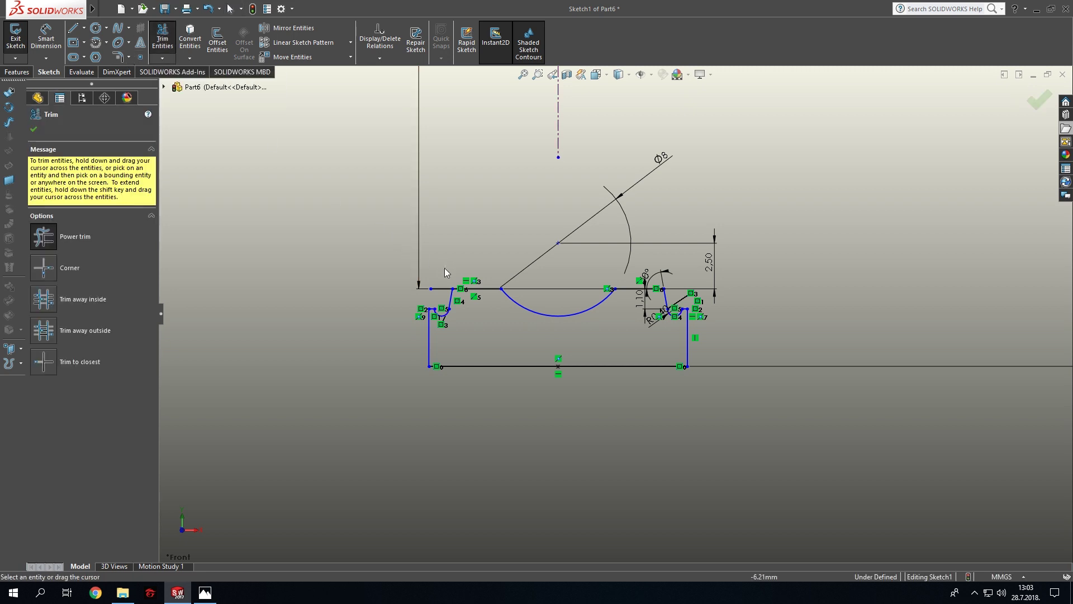
{"action": "left_click_drag", "start_coordinate": [438, 290], "coordinate": [297, 332]}
{"action": "left_click", "coordinate": [34, 130]}
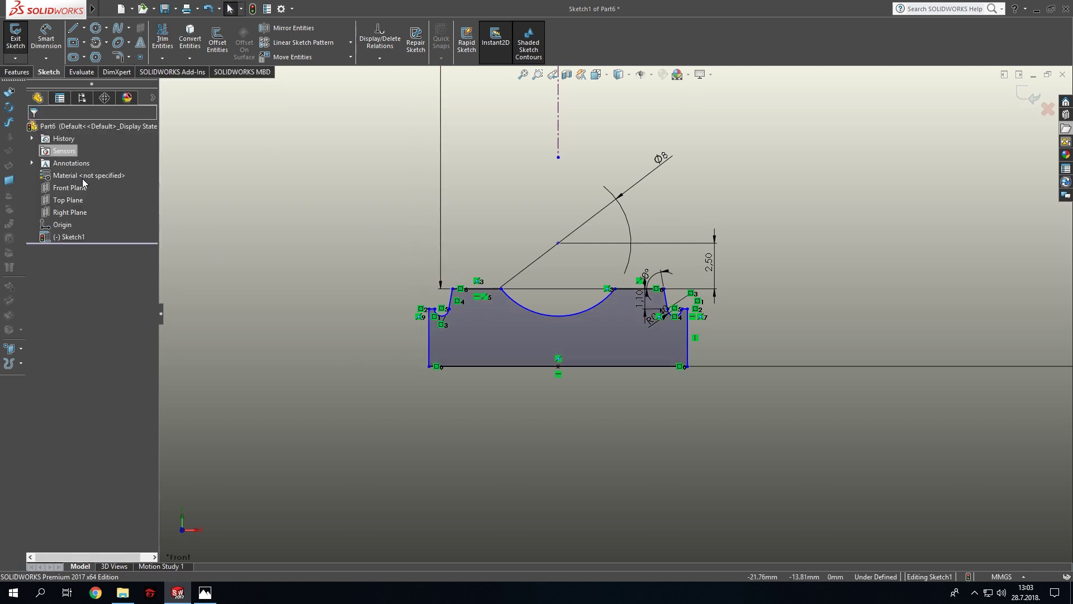
{"action": "middle_click_drag", "start_coordinate": [763, 454], "coordinate": [692, 407]}
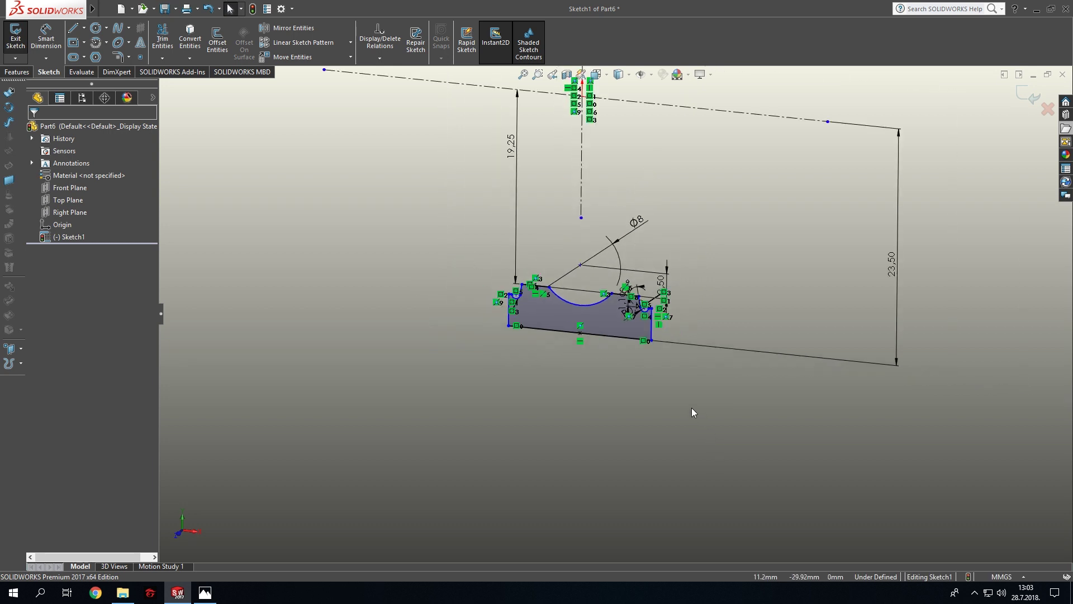
Revolve the closed profile 360° about the horizontal centerline, creating Revolve1.
{"action": "left_click", "coordinate": [13, 73]}
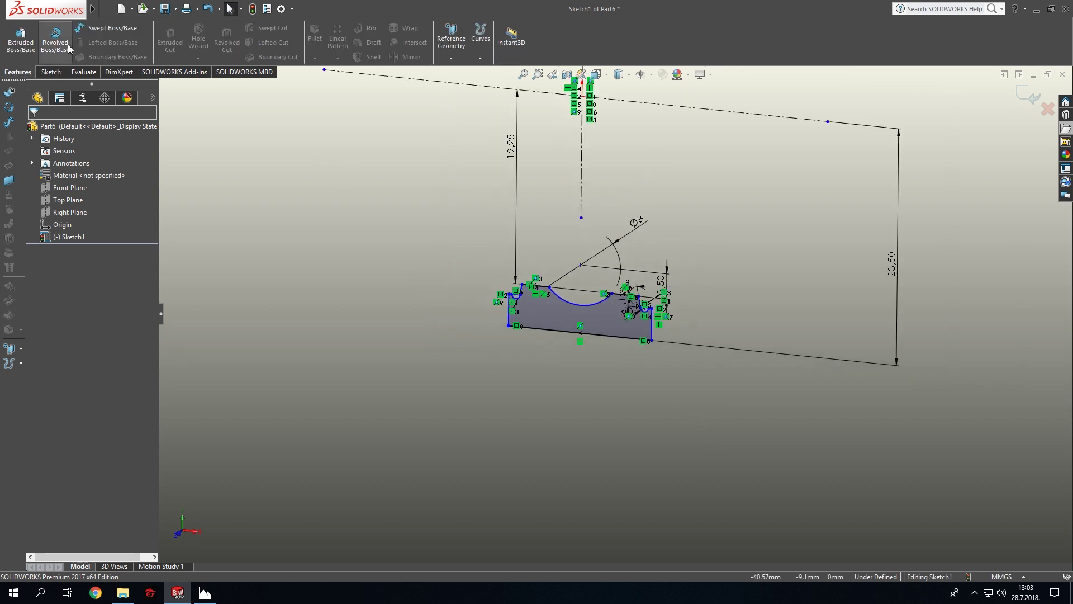
{"action": "left_click", "coordinate": [56, 39]}
{"action": "left_click", "coordinate": [678, 107]}
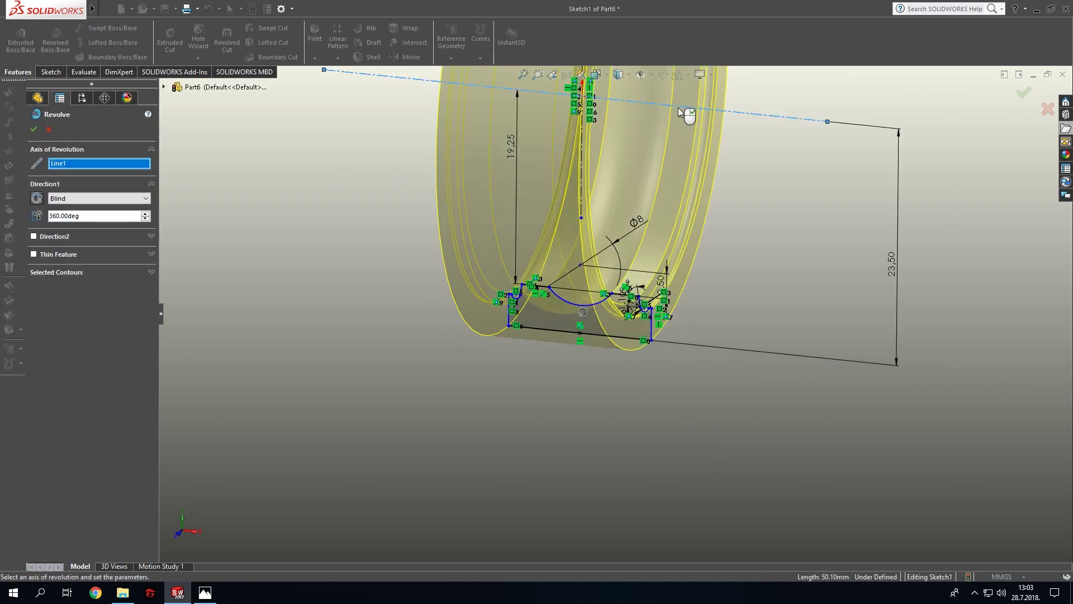
{"action": "scroll", "coordinate": [592, 293], "scroll_direction": "up", "scroll_amount": 5}
{"action": "scroll", "coordinate": [685, 187], "scroll_direction": "down", "scroll_amount": 5}
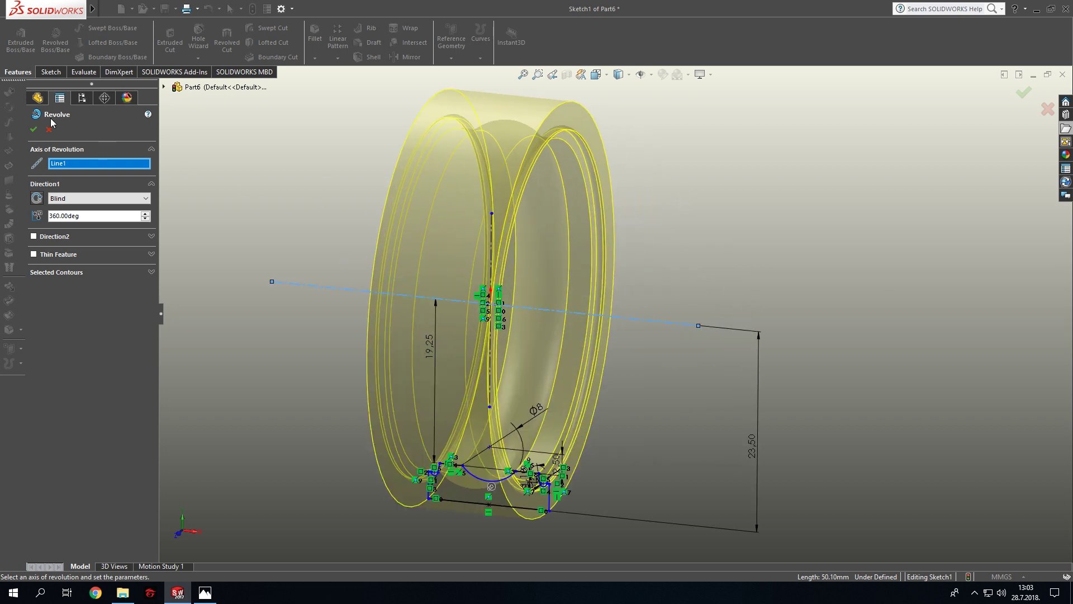
{"action": "left_click", "coordinate": [33, 129]}
{"action": "mouse_move", "coordinate": [562, 343]}
{"action": "middle_mouse_down"}
{"action": "mouse_move", "coordinate": [705, 346]}
{"action": "mouse_move", "coordinate": [537, 387]}
{"action": "mouse_move", "coordinate": [612, 360]}
{"action": "mouse_move", "coordinate": [682, 365]}
{"action": "middle_mouse_up"}
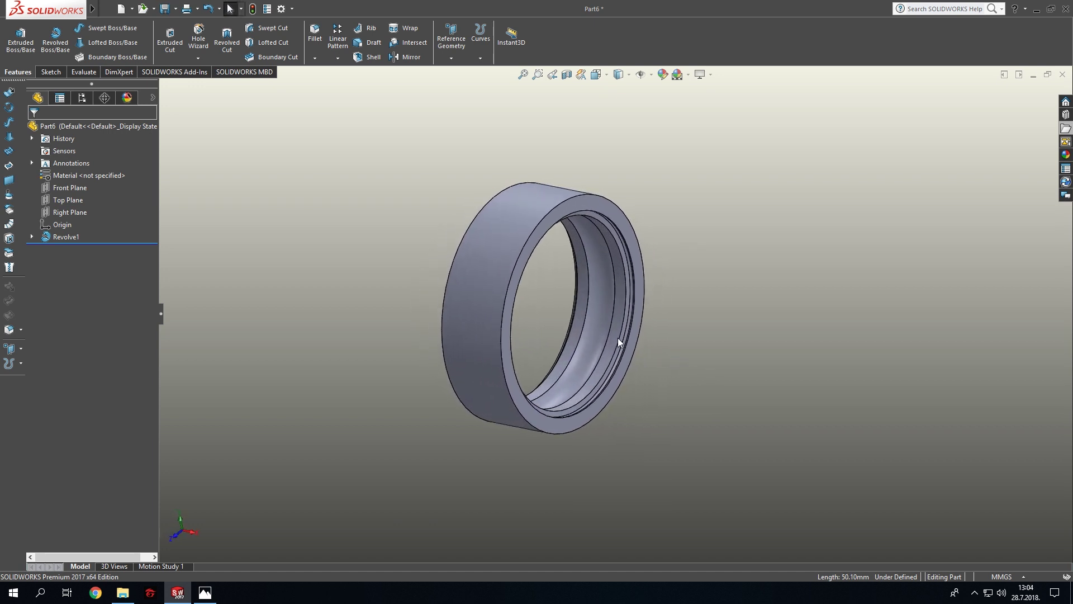
Save the outer ring part as 'VANJSKO KUĆIŠTE LEŽAJA'.
{"action": "left_click", "coordinate": [177, 9]}
{"action": "left_click", "coordinate": [176, 37]}
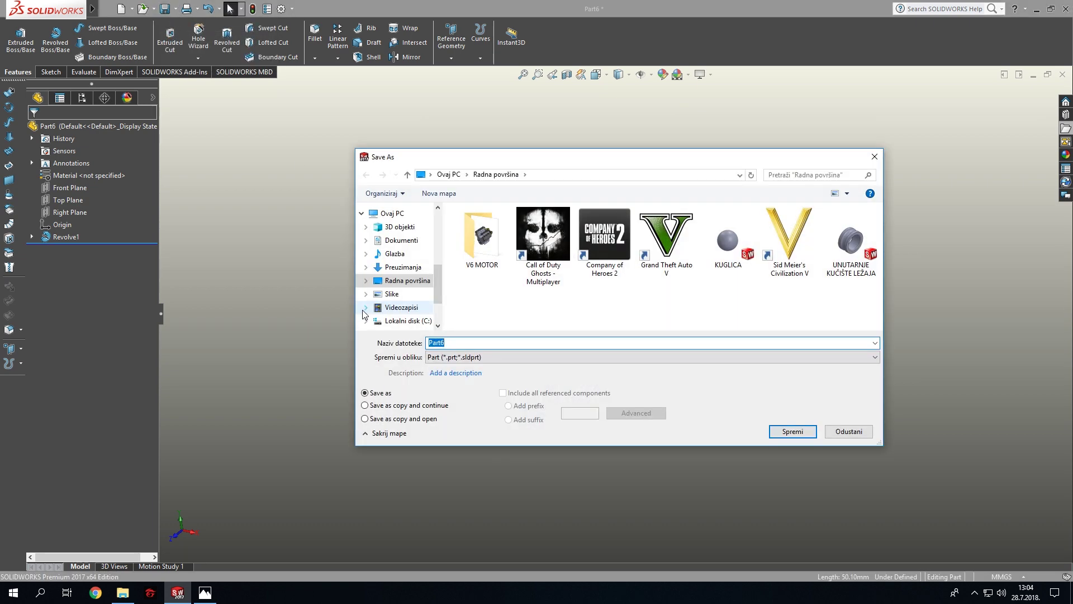
{"action": "type", "text": "vanj"}
{"action": "type", "text": "VANJSKO KUČIŠTE LEŽAJA"}
{"action": "key", "text": "Return"}
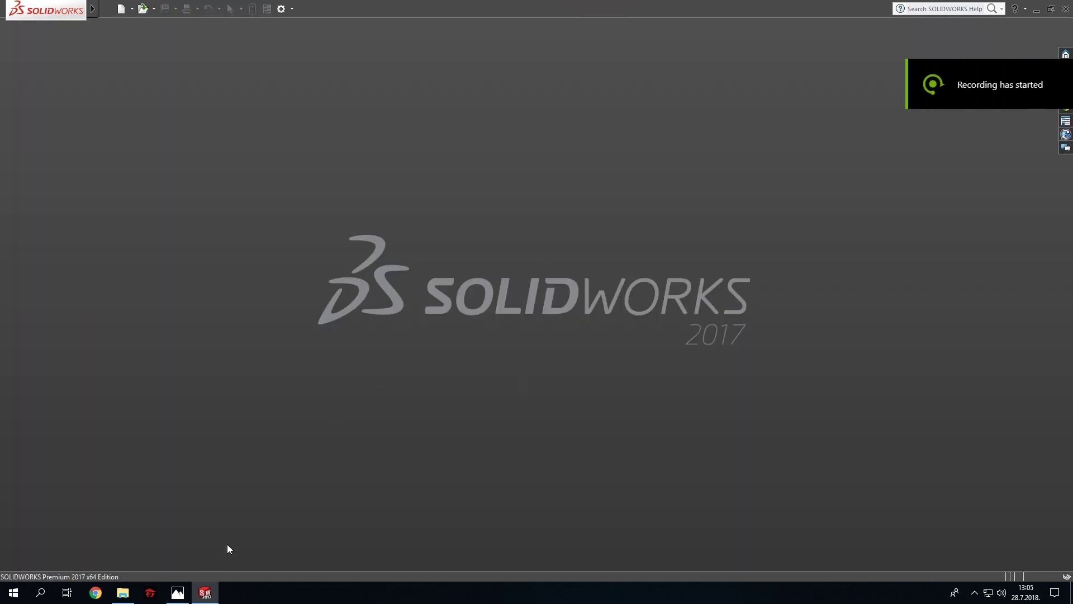
Start assembly Assem2 and place UNUTARNJE KUĆIŠTE LEŽAJA as its first component.
{"action": "left_click", "coordinate": [177, 593]}
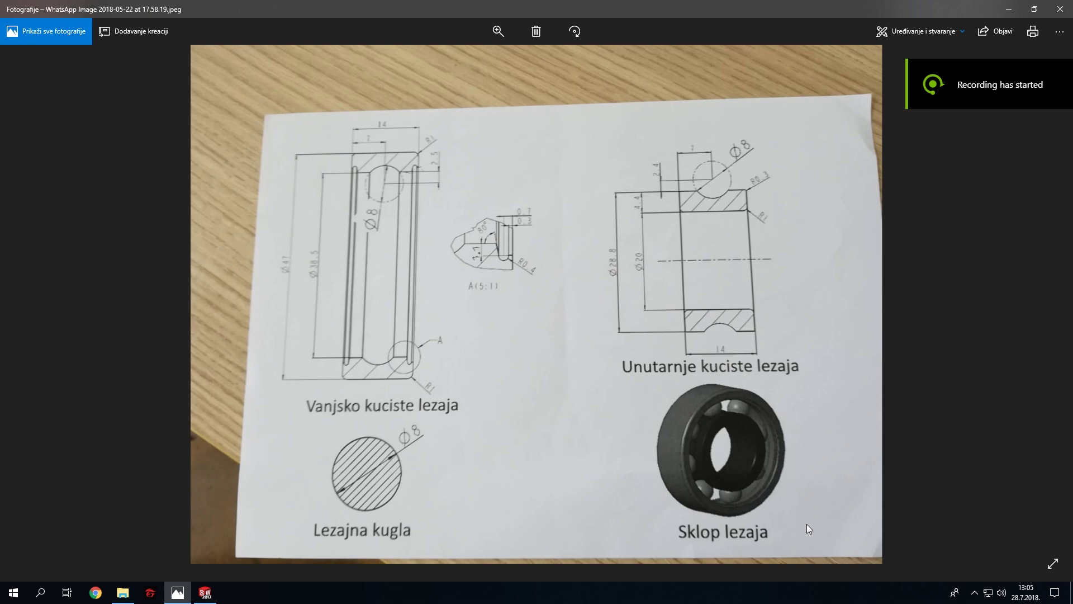
{"action": "left_click", "coordinate": [205, 591]}
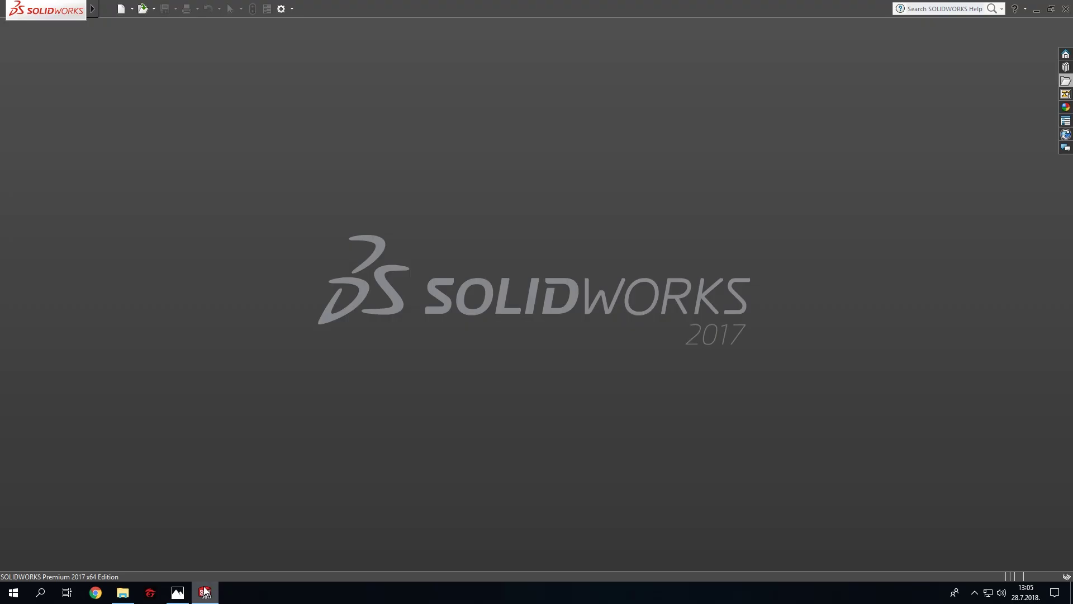
{"action": "left_click", "coordinate": [125, 8]}
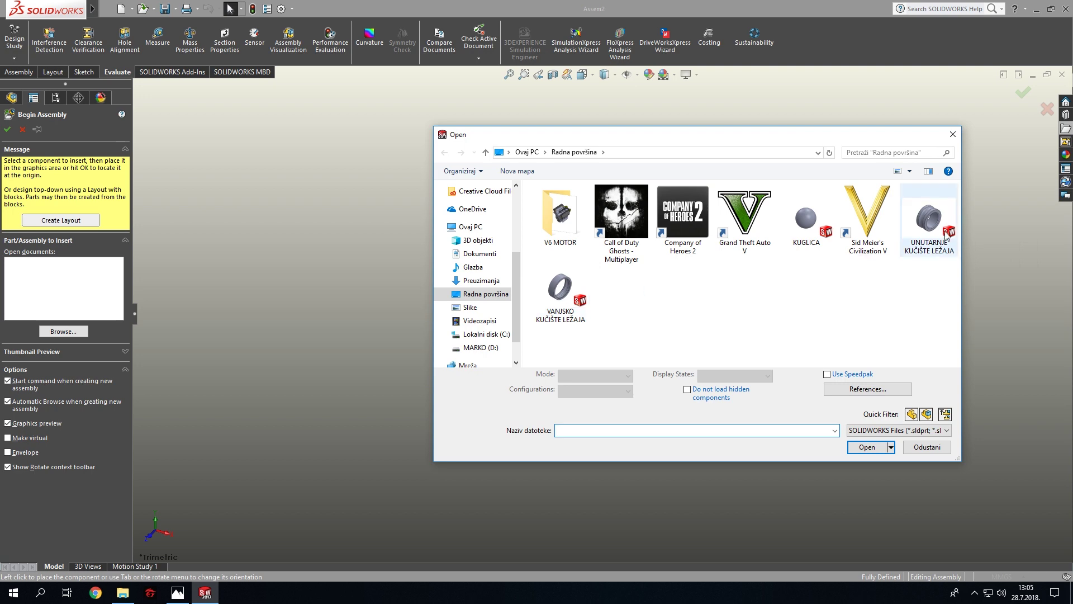
{"action": "left_click", "coordinate": [930, 222]}
{"action": "left_click", "coordinate": [864, 442]}
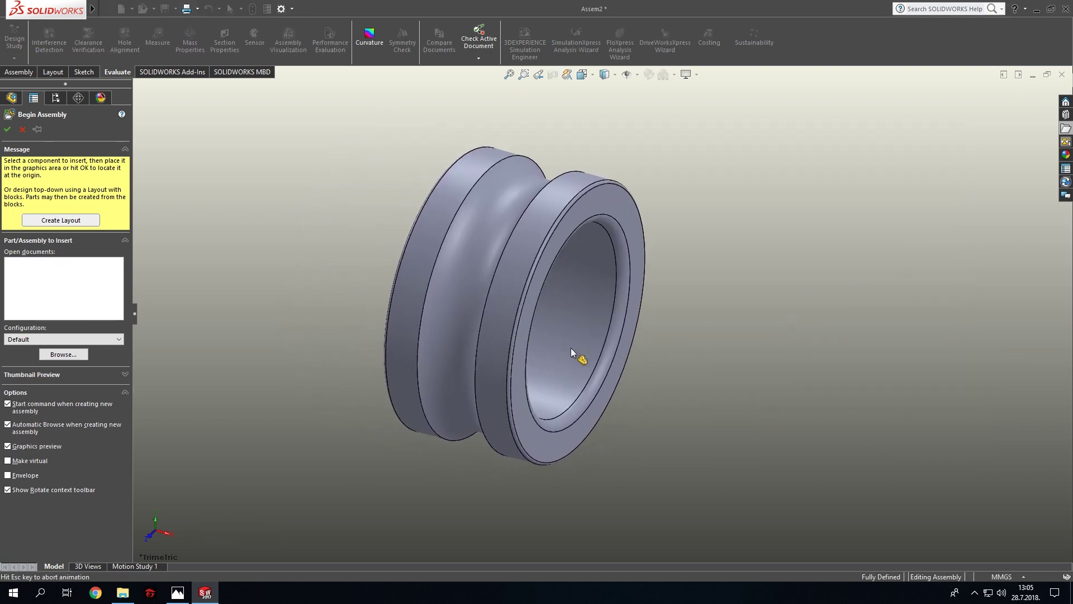
{"action": "left_click", "coordinate": [570, 349]}
{"action": "scroll", "coordinate": [570, 348], "scroll_direction": "up", "scroll_amount": 3}
{"action": "mouse_move", "coordinate": [751, 384]}
{"action": "middle_mouse_down"}
{"action": "mouse_move", "coordinate": [736, 365]}
{"action": "mouse_move", "coordinate": [652, 356]}
{"action": "middle_mouse_up"}
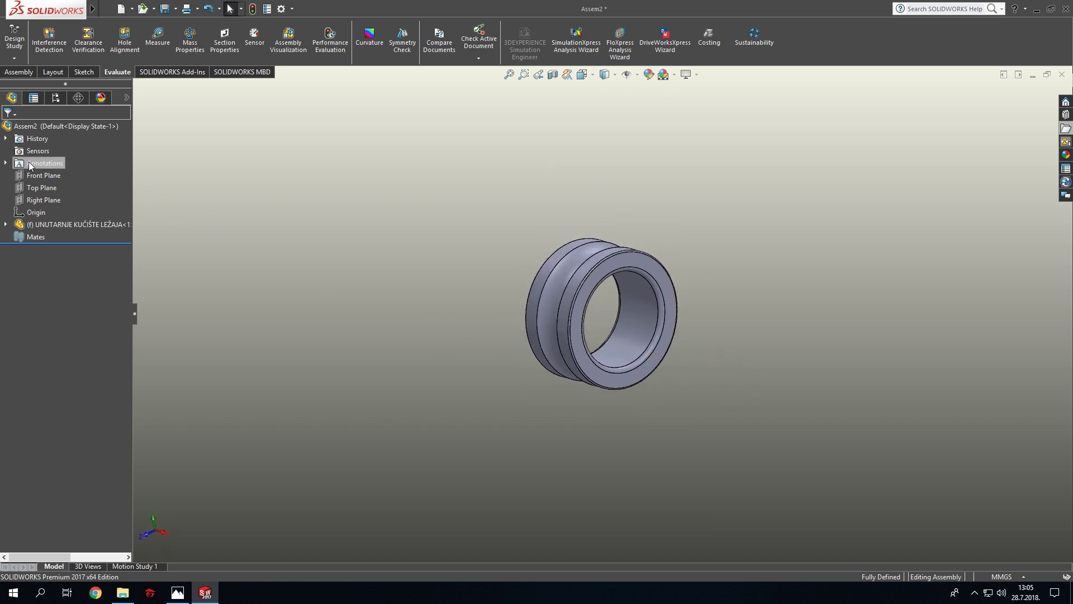
Float the inner race and mate its origin coincident with the Assem2 origin.
{"action": "right_click", "coordinate": [31, 226]}
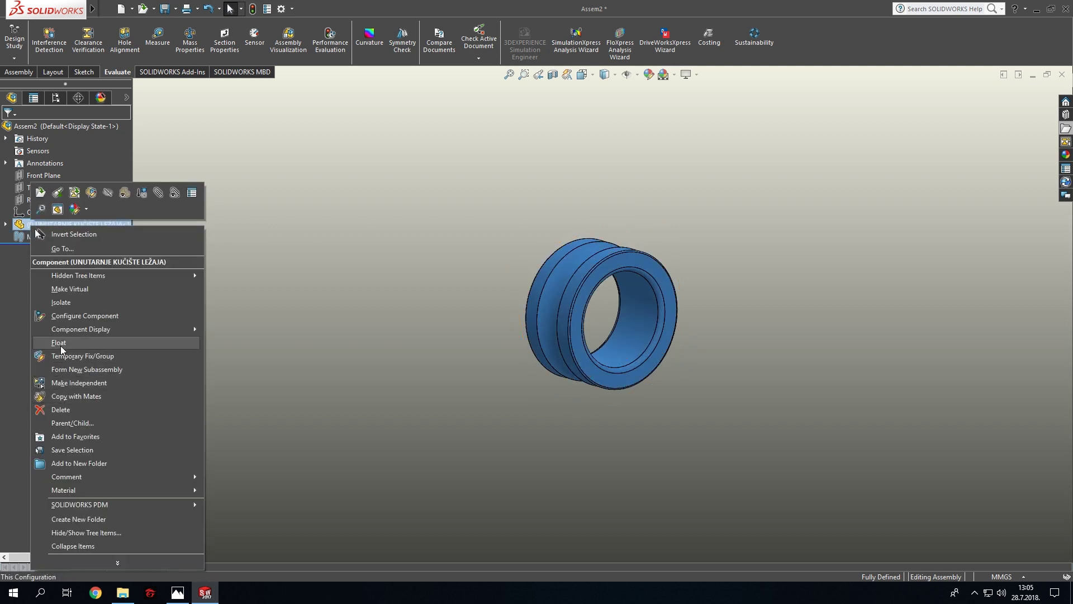
{"action": "left_click", "coordinate": [63, 344]}
{"action": "left_click", "coordinate": [7, 225]}
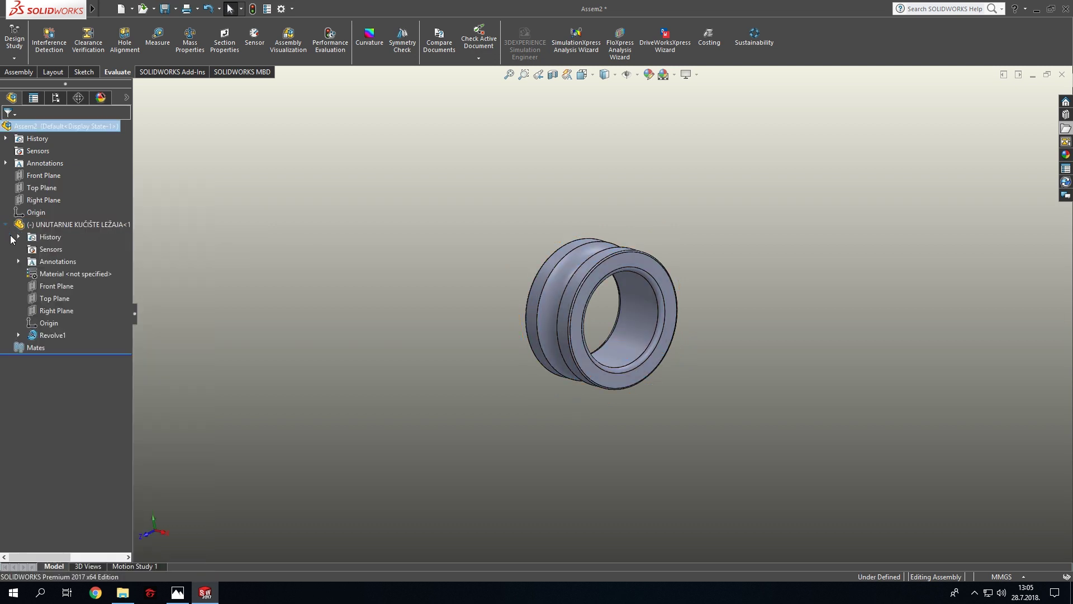
{"action": "left_click", "coordinate": [48, 324]}
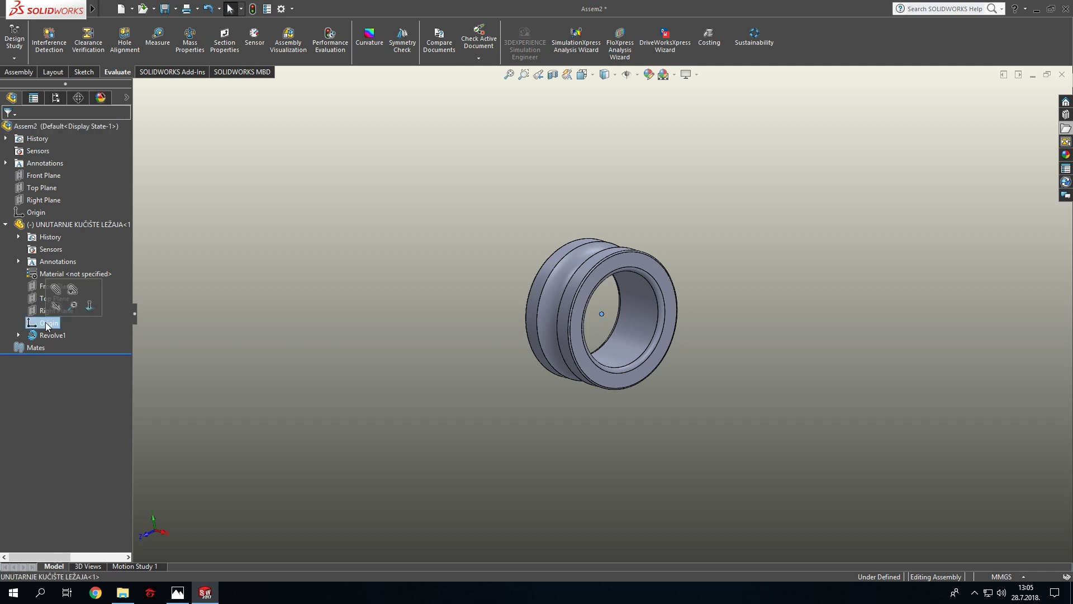
{"action": "left_click", "coordinate": [57, 292]}
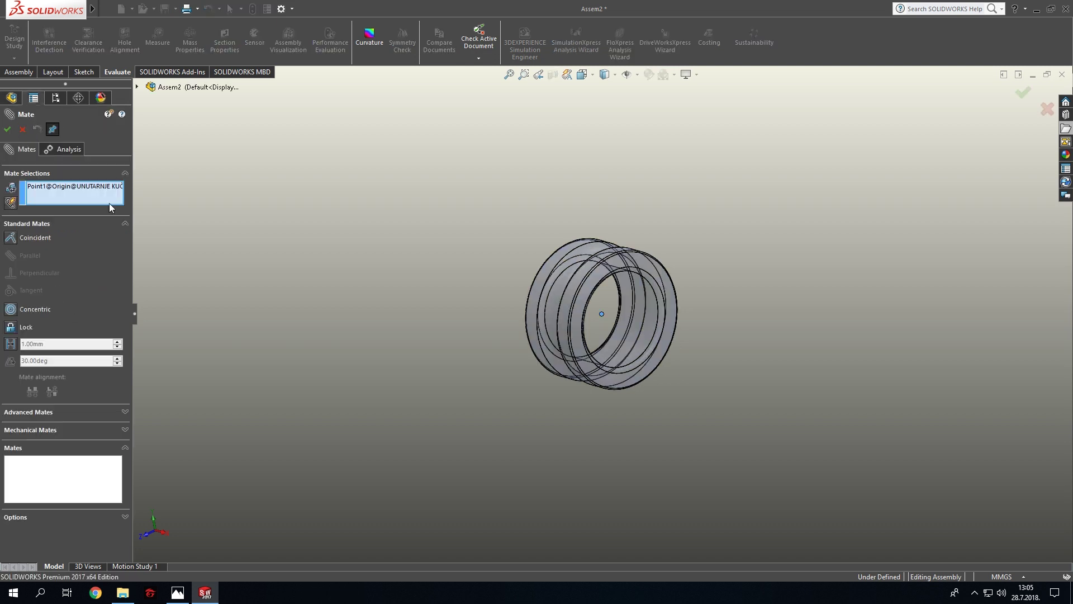
{"action": "left_click", "coordinate": [137, 87]}
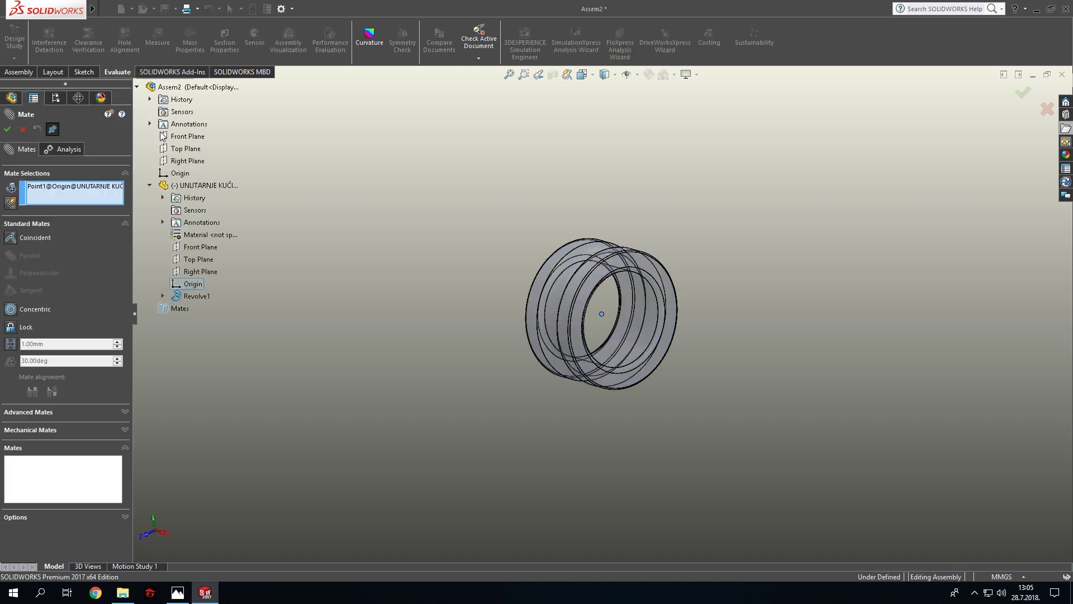
{"action": "left_click", "coordinate": [179, 176]}
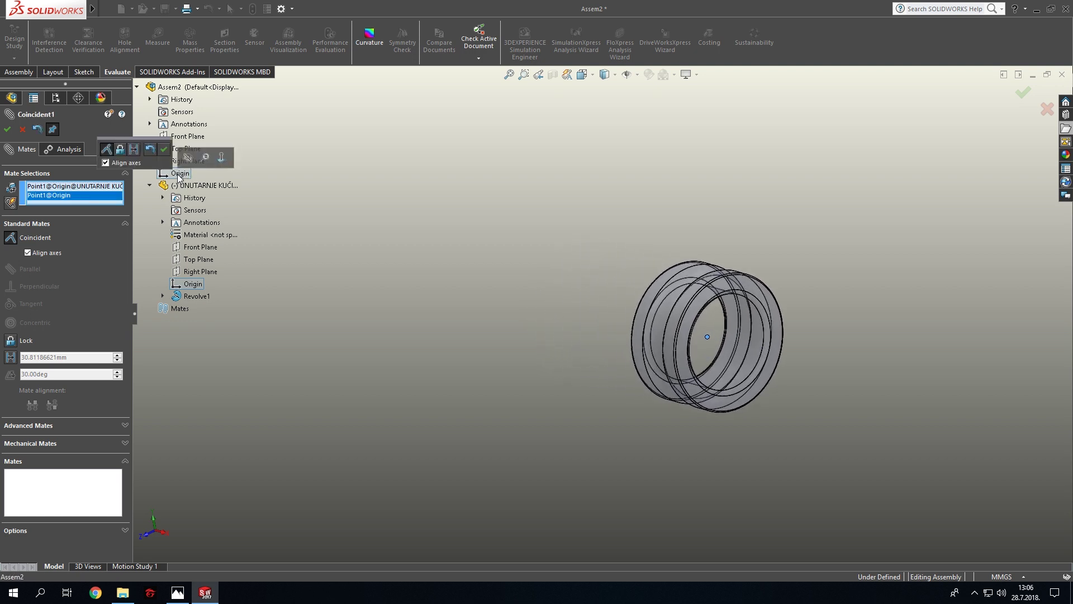
{"action": "left_click", "coordinate": [164, 149]}
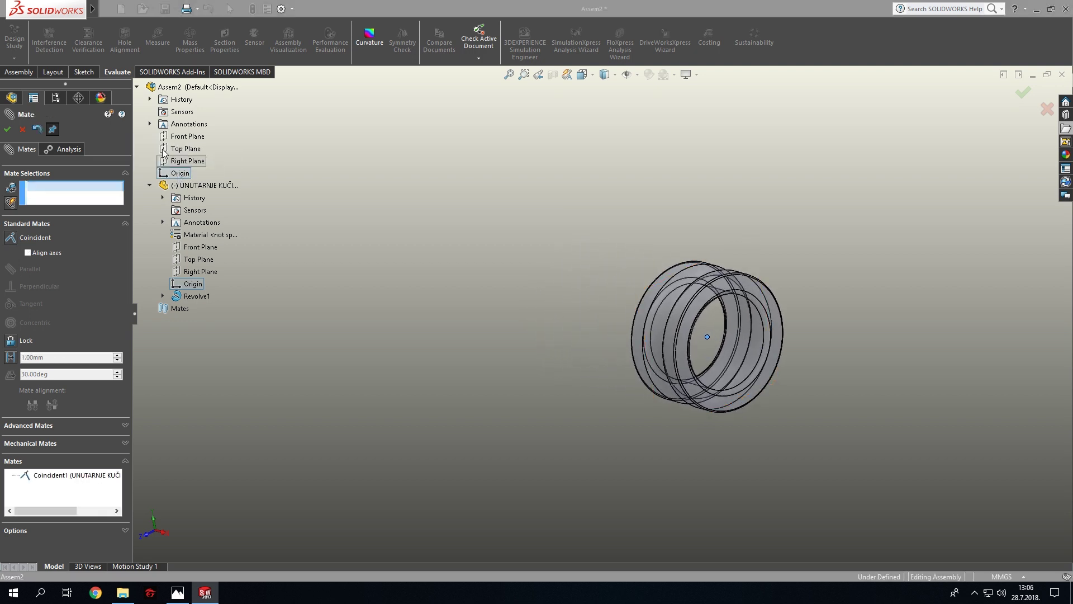
{"action": "left_click", "coordinate": [8, 130]}
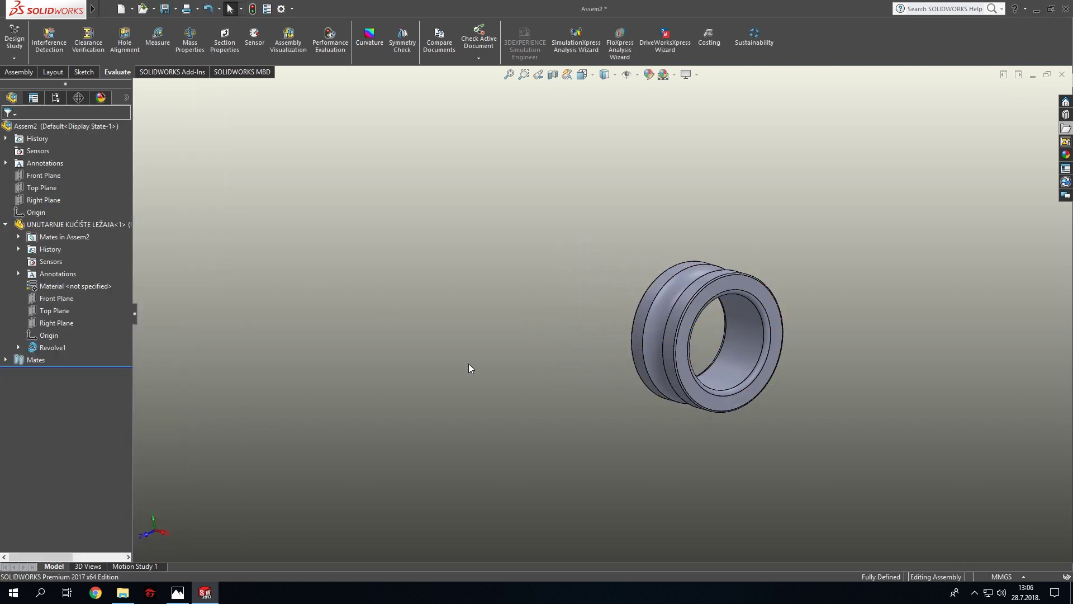
{"action": "middle_click_drag", "start_coordinate": [869, 359], "coordinate": [721, 334], "text": "ctrl"}
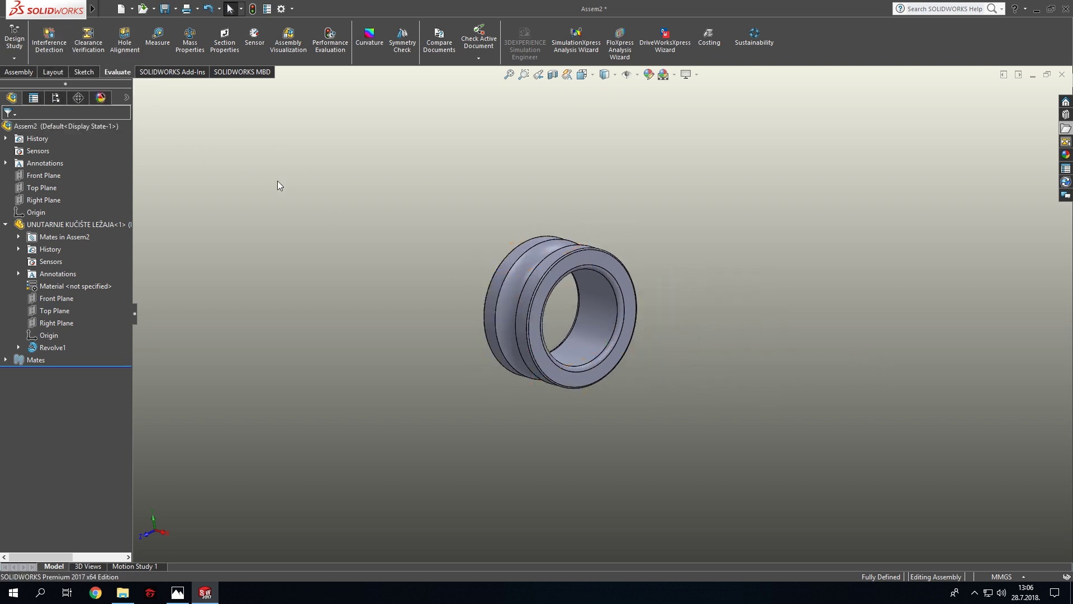
{"action": "left_click", "coordinate": [83, 72]}
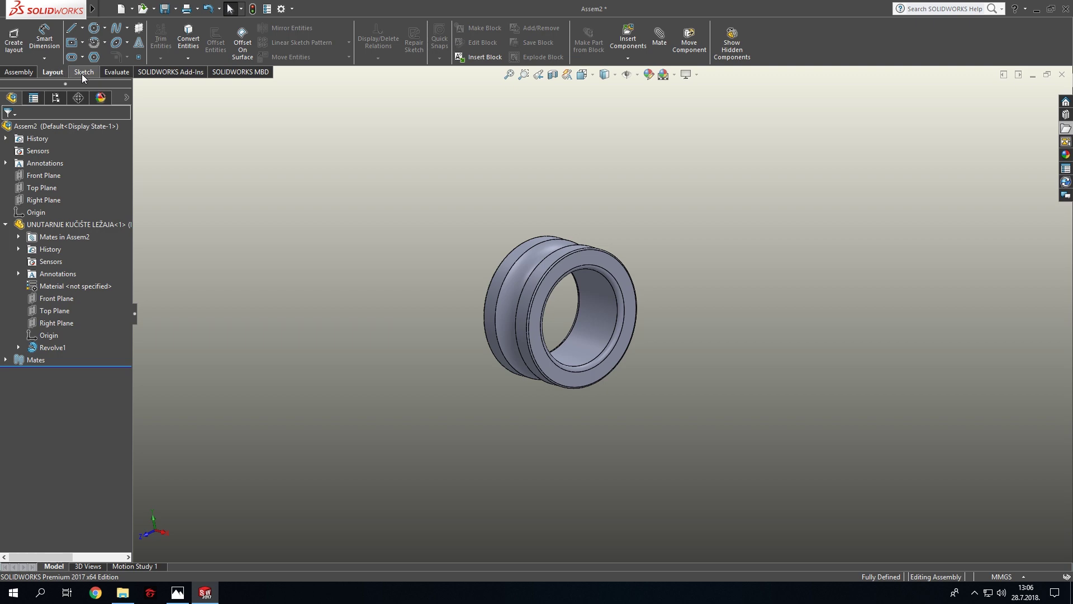
Insert the KUGLICA ball part to the left of the inner ring.
{"action": "left_click", "coordinate": [112, 73]}
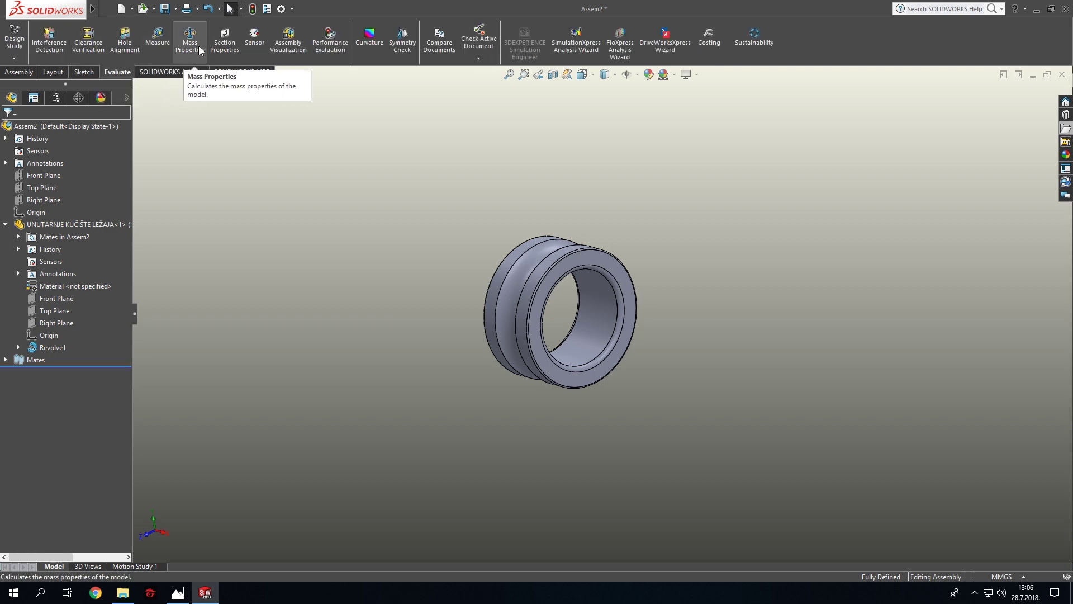
{"action": "left_click", "coordinate": [36, 73]}
{"action": "left_click", "coordinate": [68, 35]}
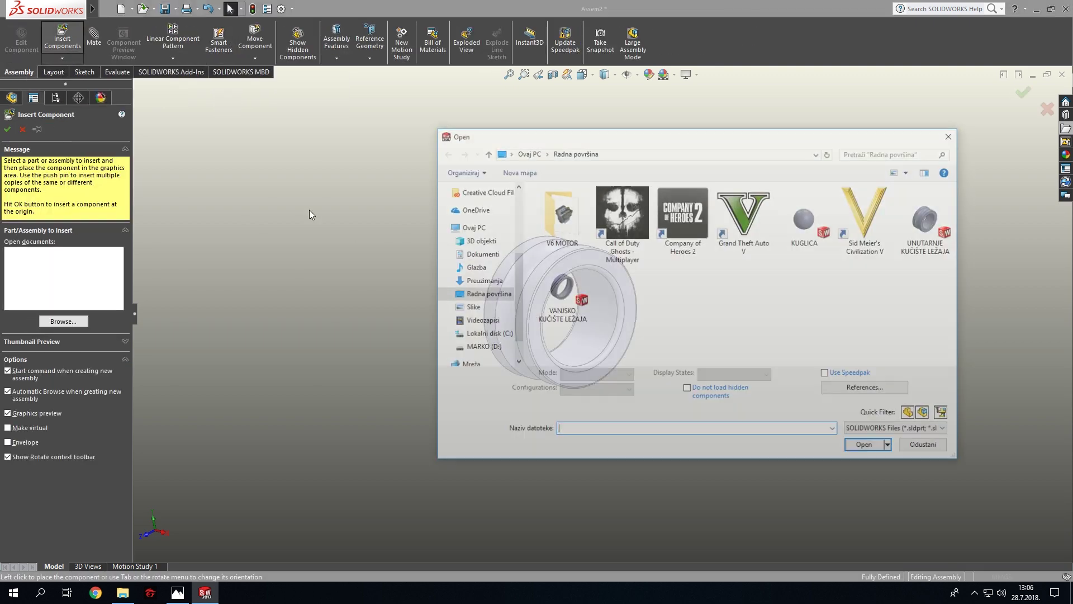
{"action": "left_click", "coordinate": [806, 221]}
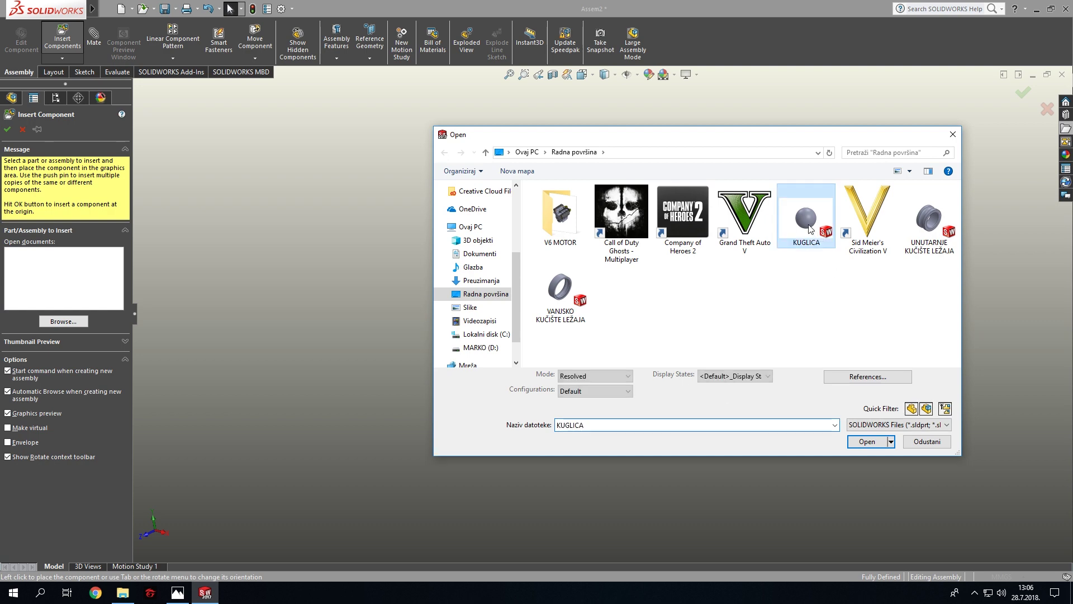
{"action": "left_click", "coordinate": [862, 447]}
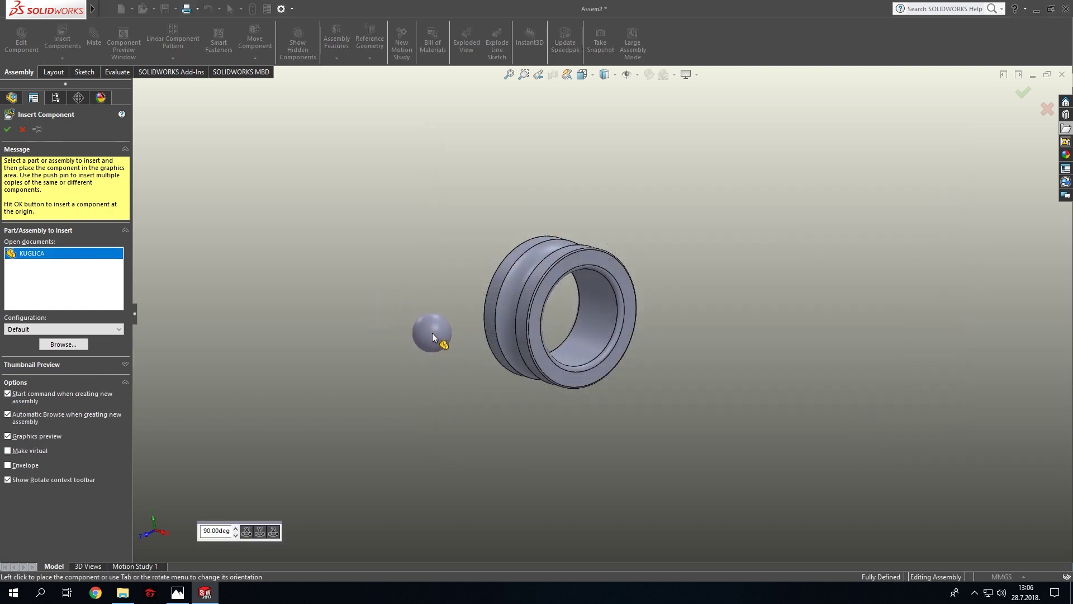
{"action": "left_click", "coordinate": [432, 333]}
Mate the ball's surface tangent to the inner ring's groove face.
{"action": "scroll", "coordinate": [471, 364], "scroll_direction": "down", "scroll_amount": 3}
{"action": "scroll", "coordinate": [471, 365], "scroll_direction": "down", "scroll_amount": 1}
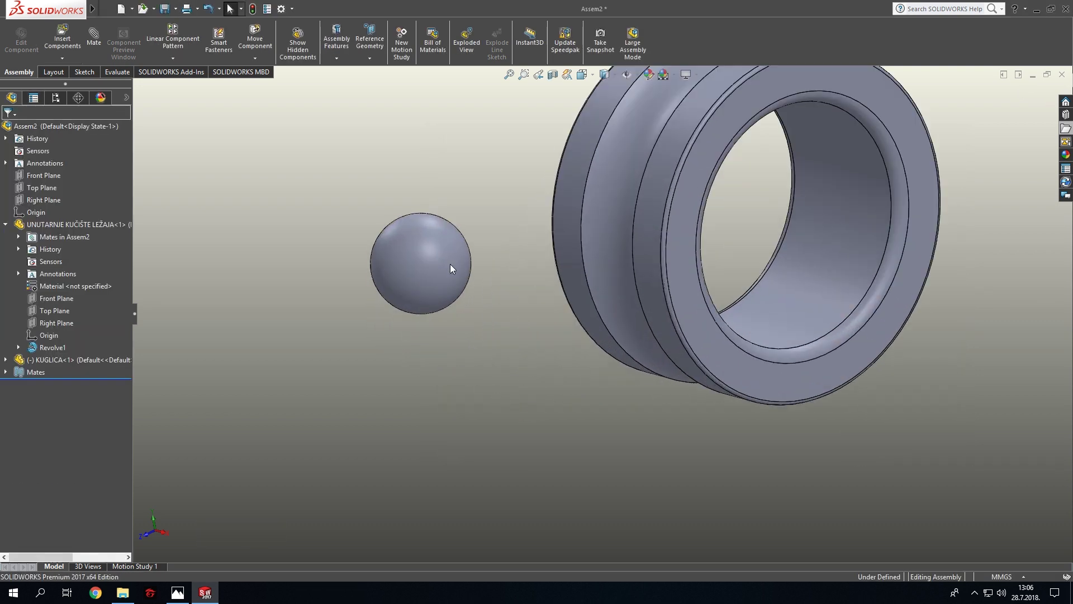
{"action": "left_click", "coordinate": [447, 263]}
{"action": "left_click", "coordinate": [596, 199]}
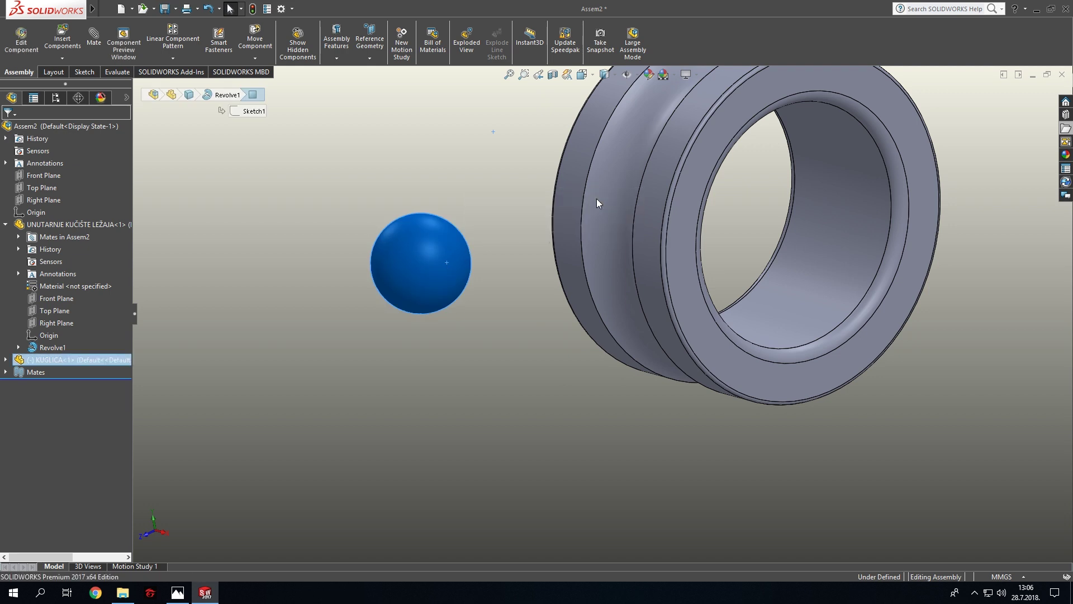
{"action": "left_click", "coordinate": [616, 237]}
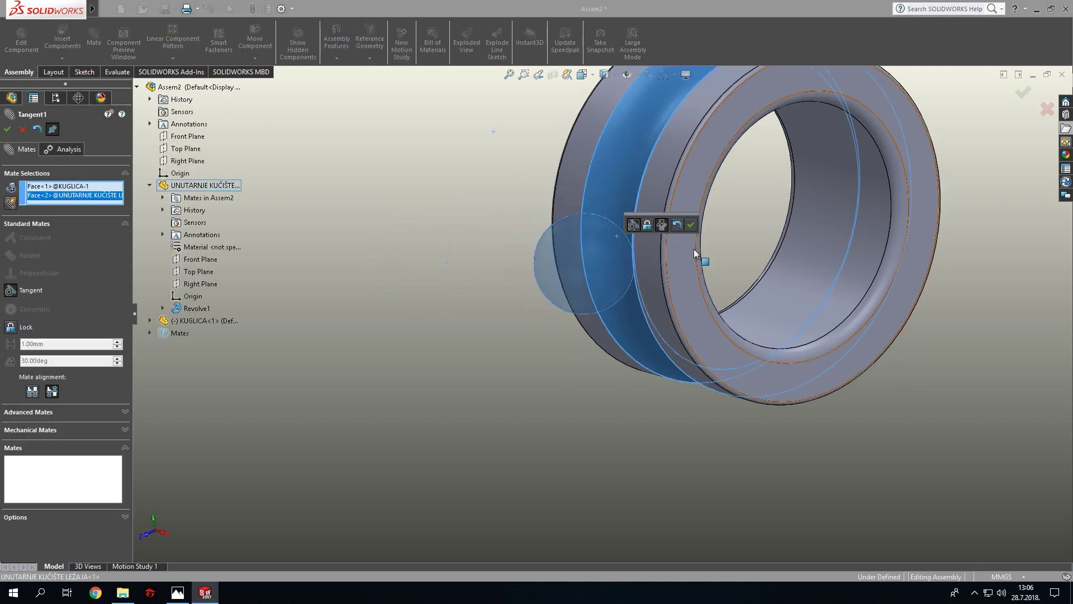
{"action": "left_click", "coordinate": [691, 225]}
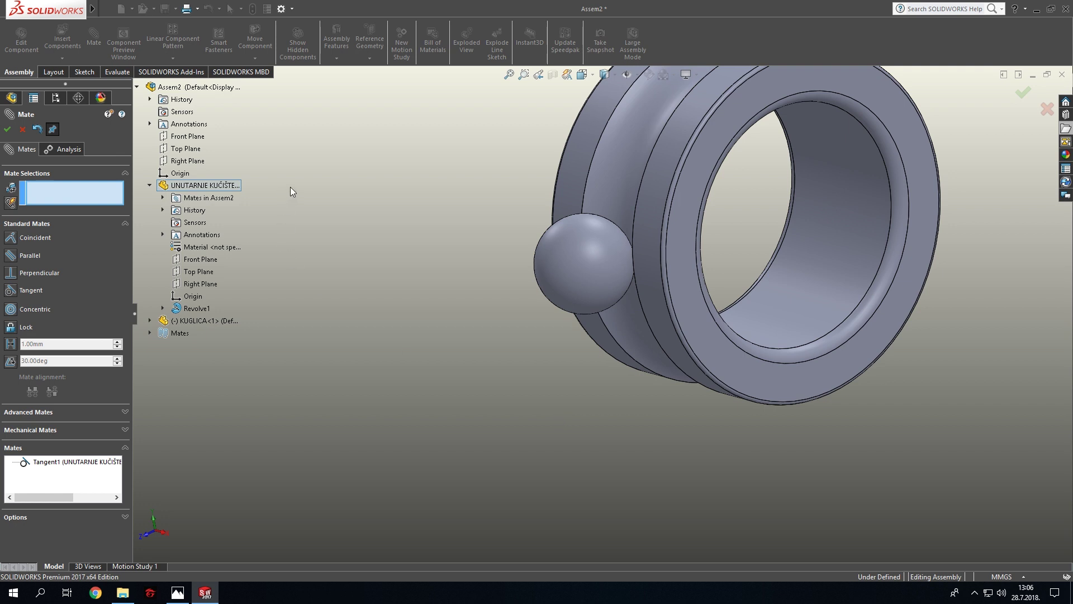
{"action": "key", "text": "Escape"}
{"action": "scroll", "coordinate": [532, 403], "scroll_direction": "up", "scroll_amount": 3}
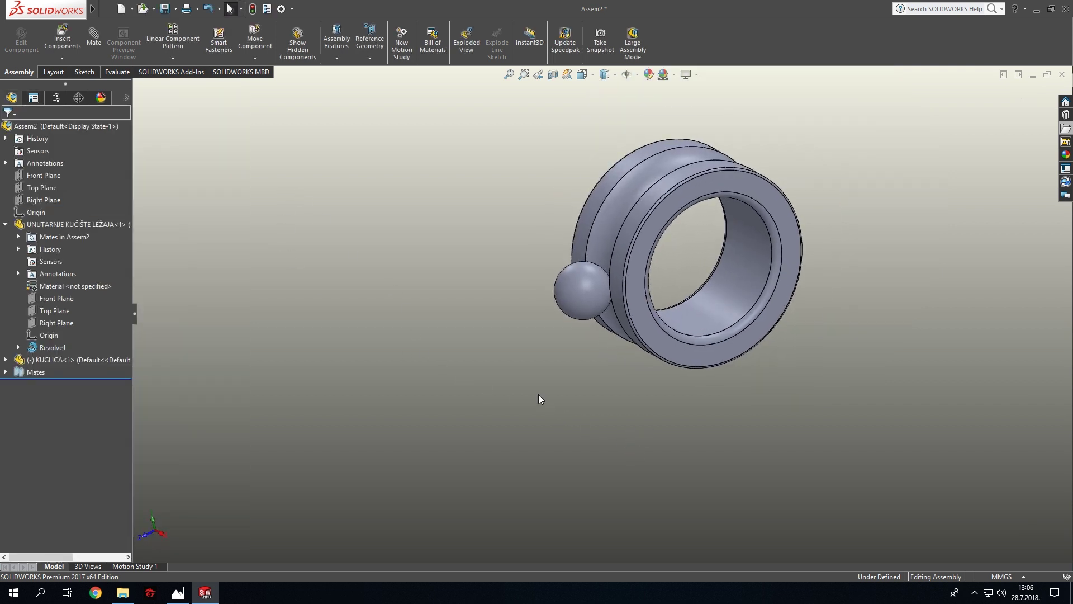
Set up a 3-instance circular pattern of the ball, accidentally including the ring.
{"action": "left_click", "coordinate": [342, 59]}
{"action": "left_click", "coordinate": [370, 56]}
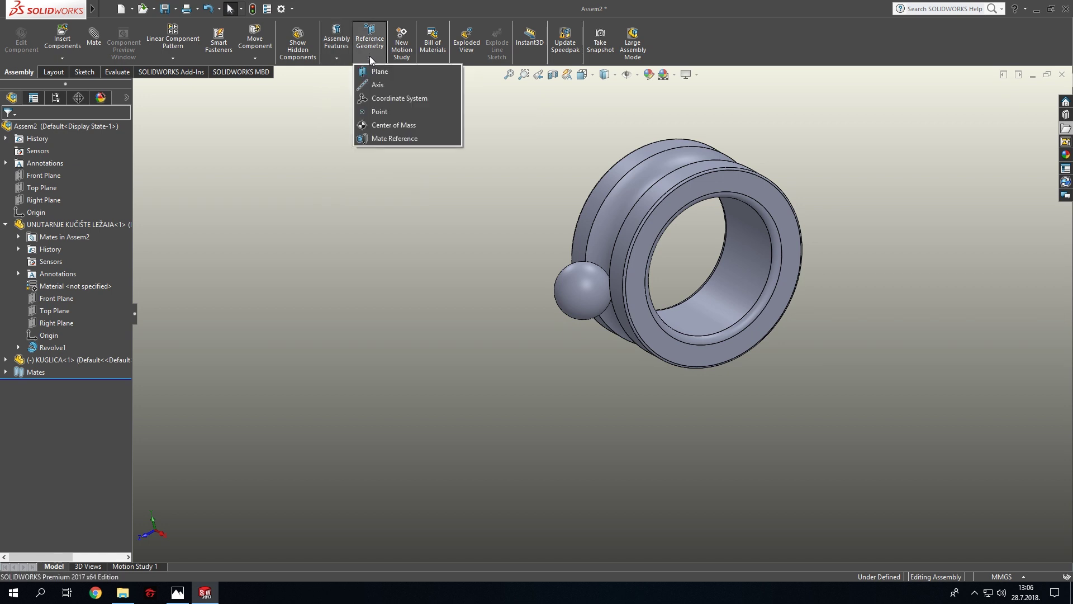
{"action": "left_click", "coordinate": [328, 59]}
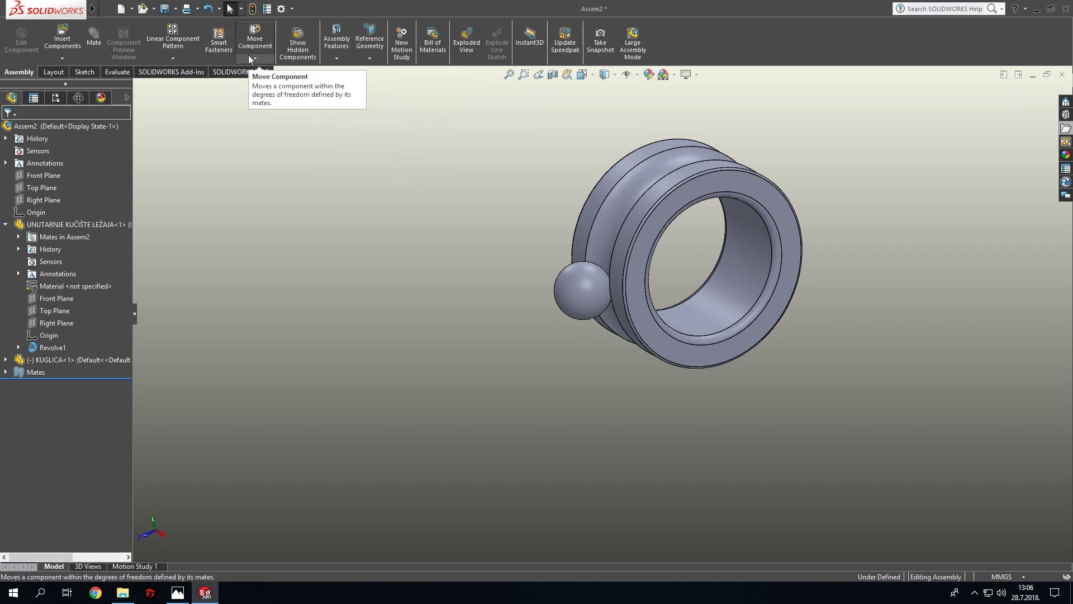
{"action": "left_click", "coordinate": [173, 58]}
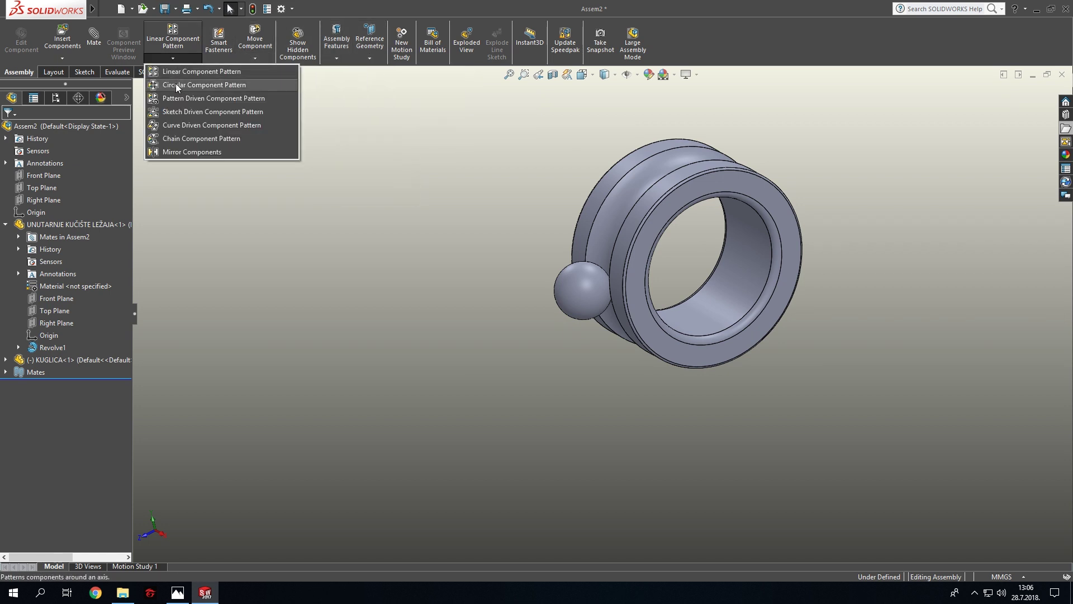
{"action": "left_click", "coordinate": [175, 83]}
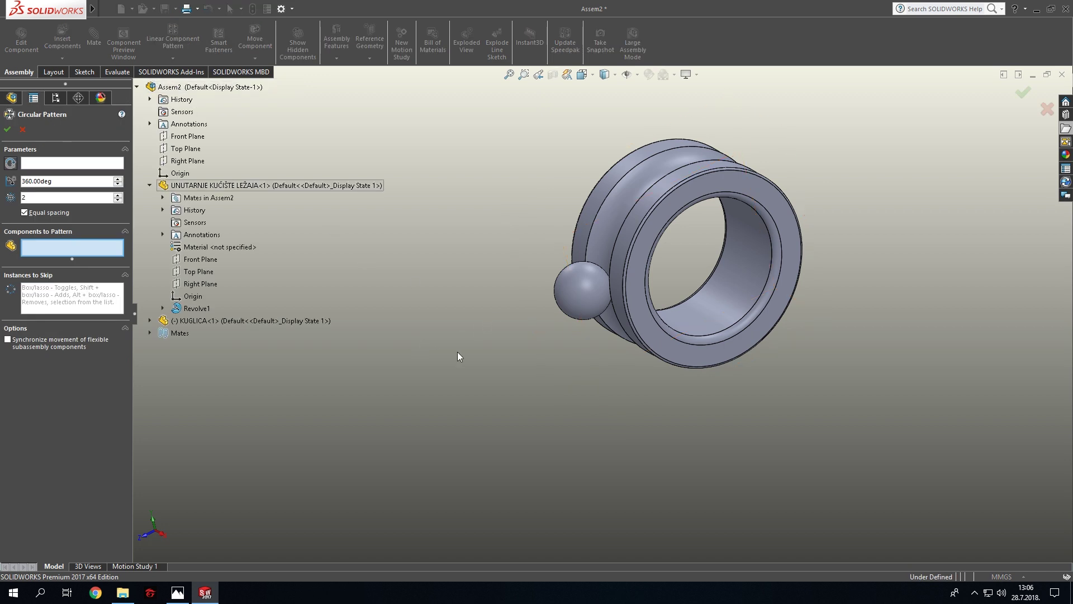
{"action": "left_click", "coordinate": [571, 297]}
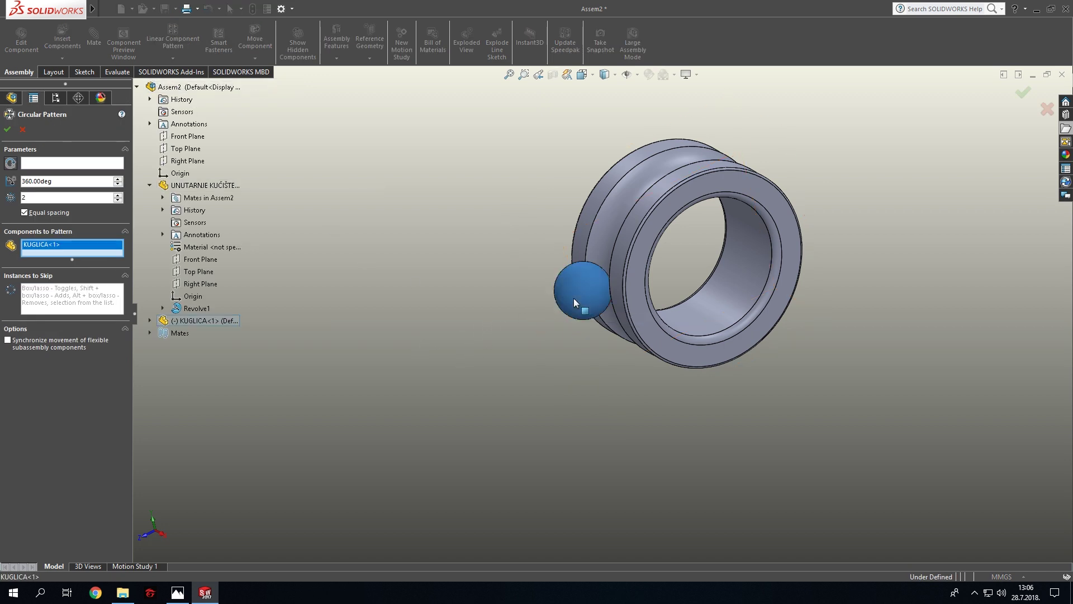
{"action": "left_click", "coordinate": [118, 196]}
{"action": "left_click", "coordinate": [737, 291]}
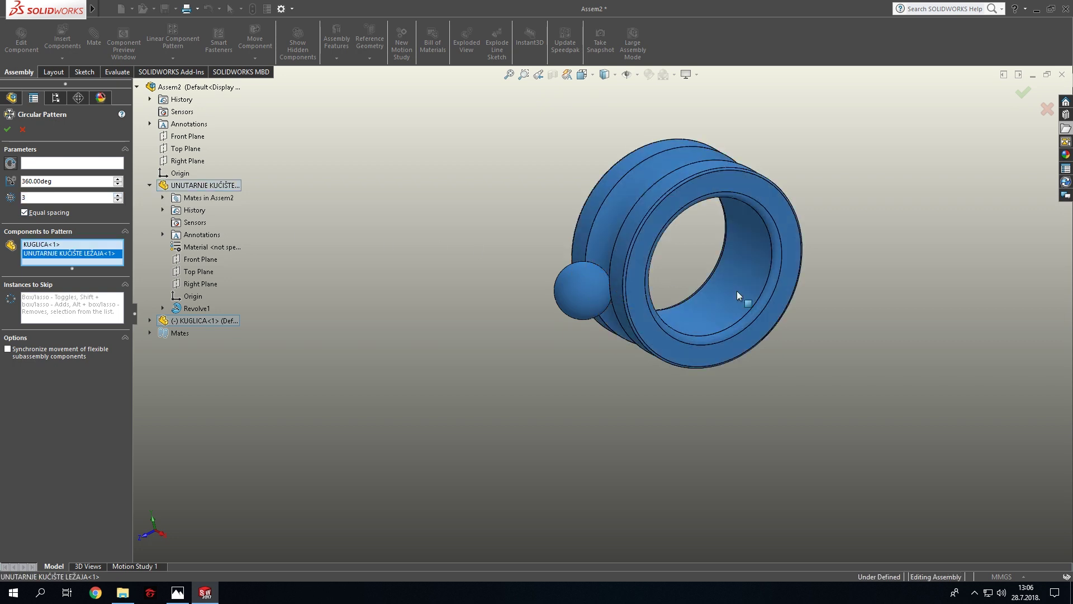
Remove the ring from the pattern, then cancel the circular and linear pattern setups.
{"action": "right_click", "coordinate": [58, 258]}
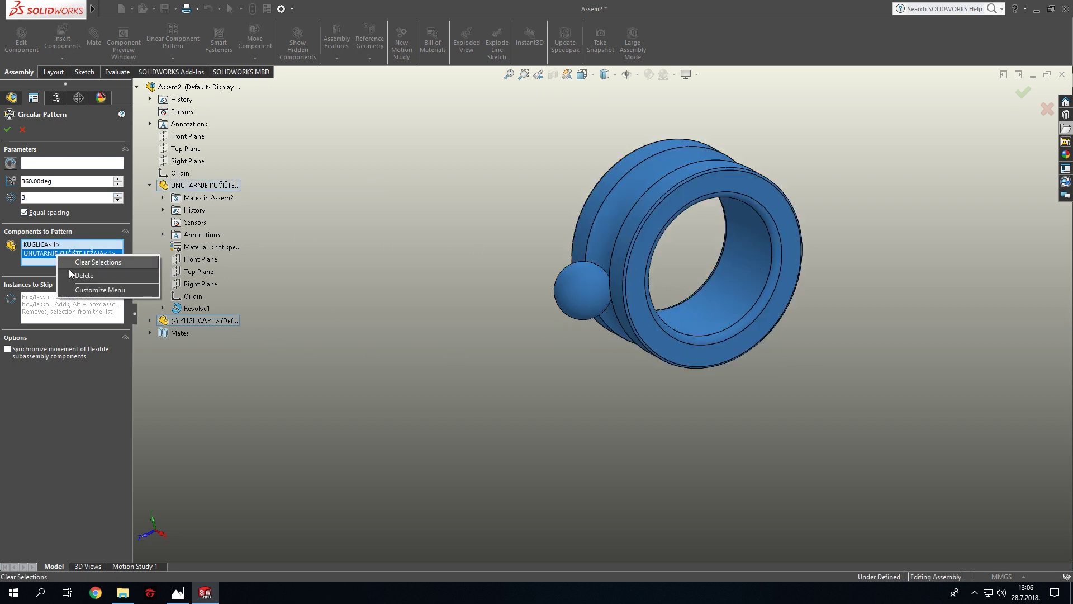
{"action": "left_click", "coordinate": [78, 274]}
{"action": "left_click", "coordinate": [62, 306]}
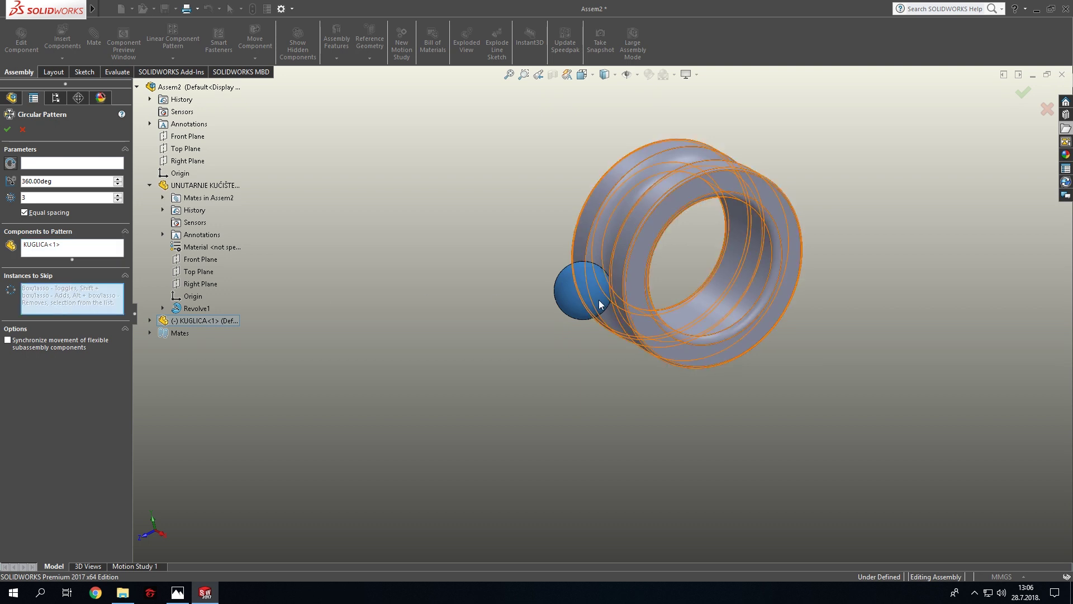
{"action": "key", "text": "Escape"}
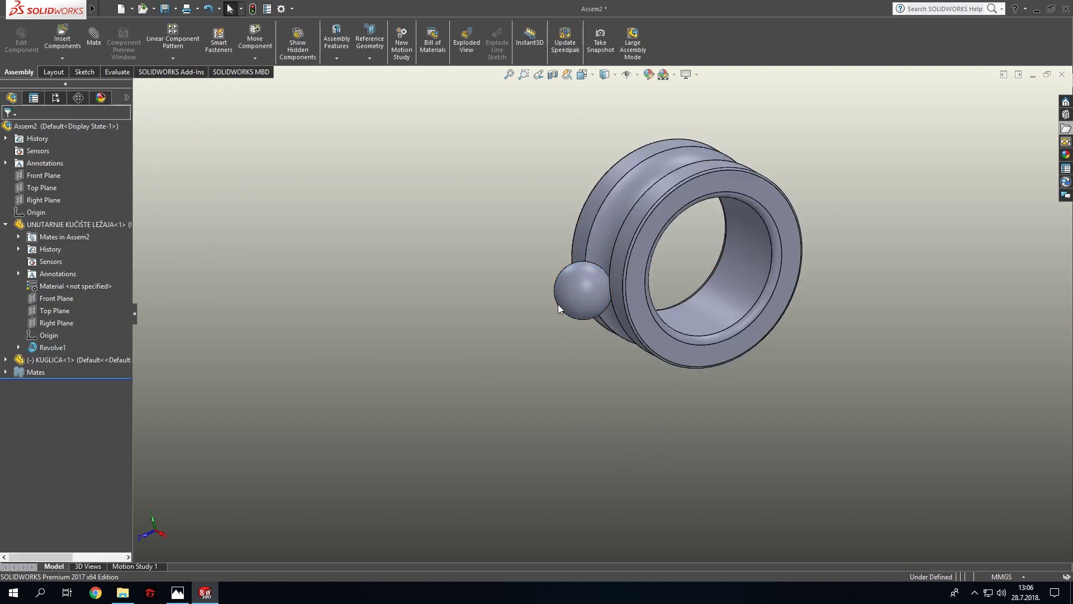
{"action": "left_click", "coordinate": [173, 58]}
{"action": "key", "text": "Escape"}
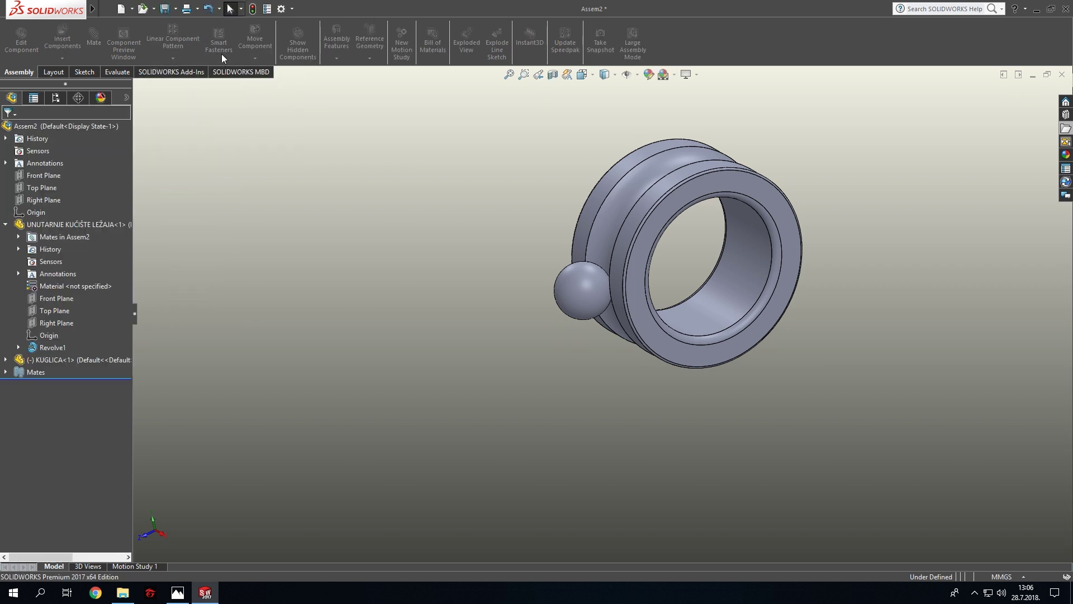
Start a circular pattern of KUGLICA around the inner race's inner face.
{"action": "left_click", "coordinate": [171, 59]}
{"action": "left_click", "coordinate": [180, 84]}
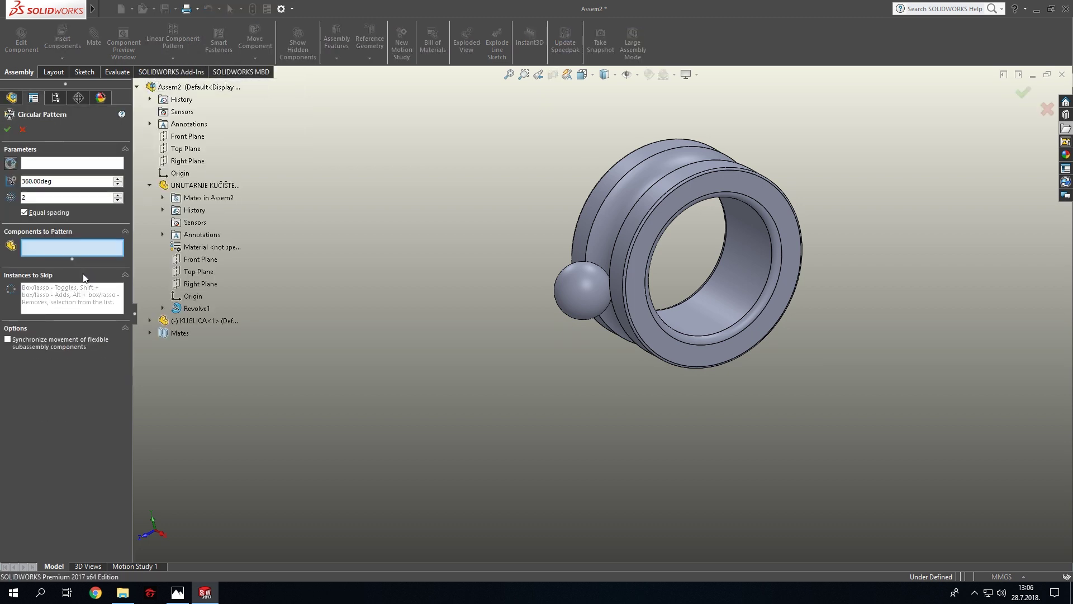
{"action": "left_click", "coordinate": [580, 302]}
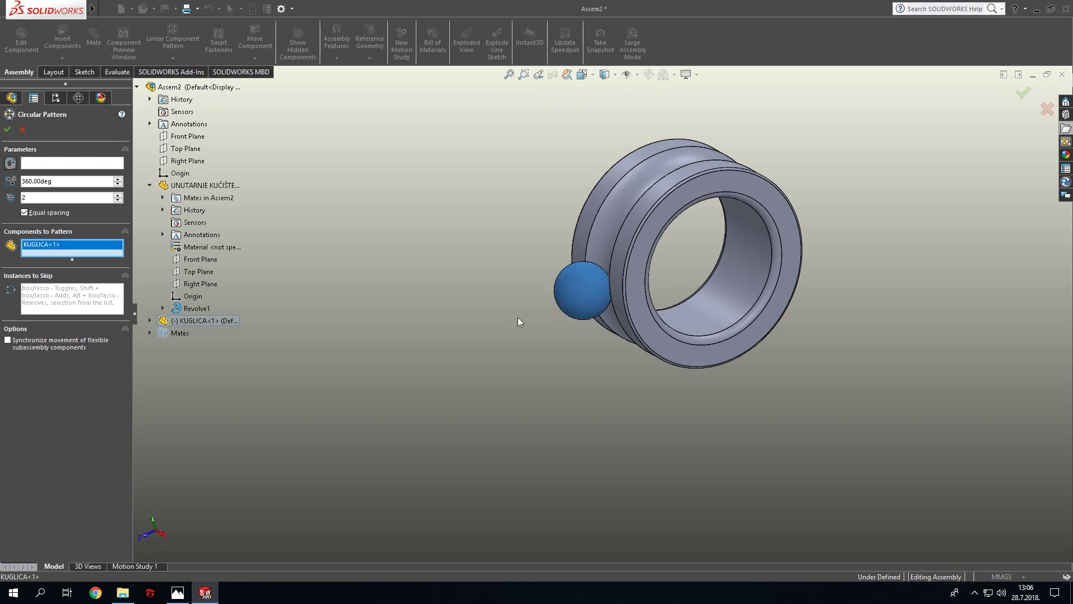
{"action": "left_click", "coordinate": [55, 163]}
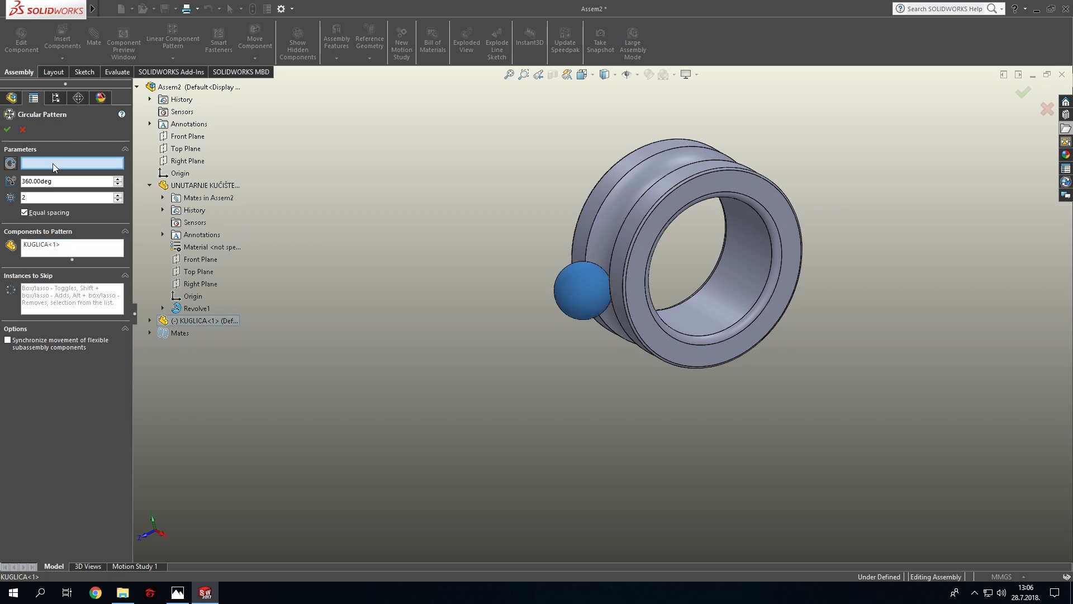
{"action": "left_click", "coordinate": [737, 304]}
{"action": "middle_click_drag", "start_coordinate": [797, 401], "coordinate": [765, 397]}
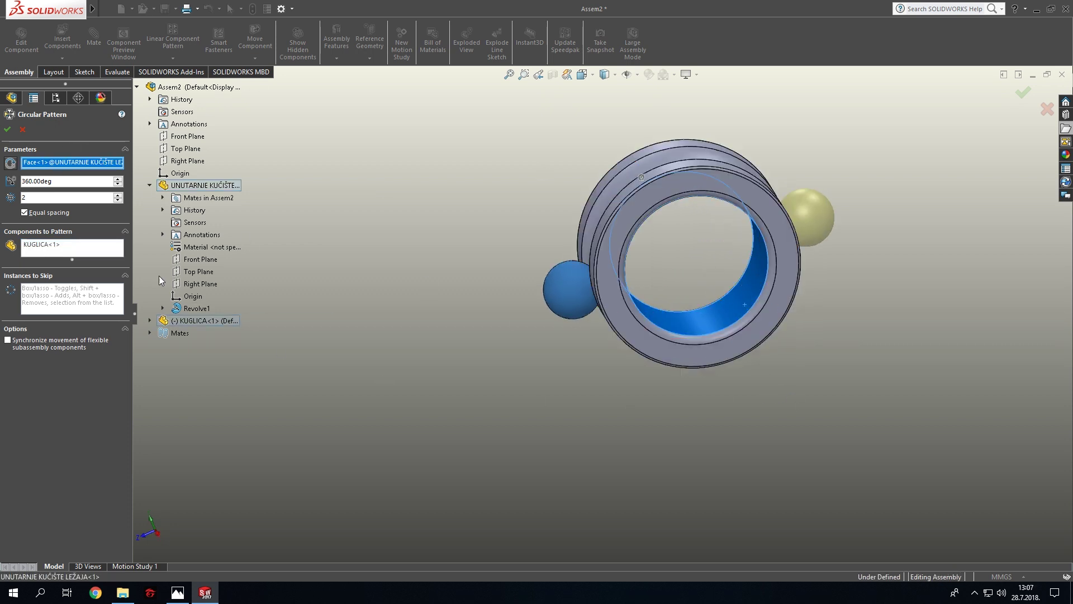
Adjust the pattern instance count to 11 and compare with the bearing reference drawing.
{"action": "left_click", "coordinate": [118, 195]}
{"action": "double_click", "coordinate": [118, 195]}
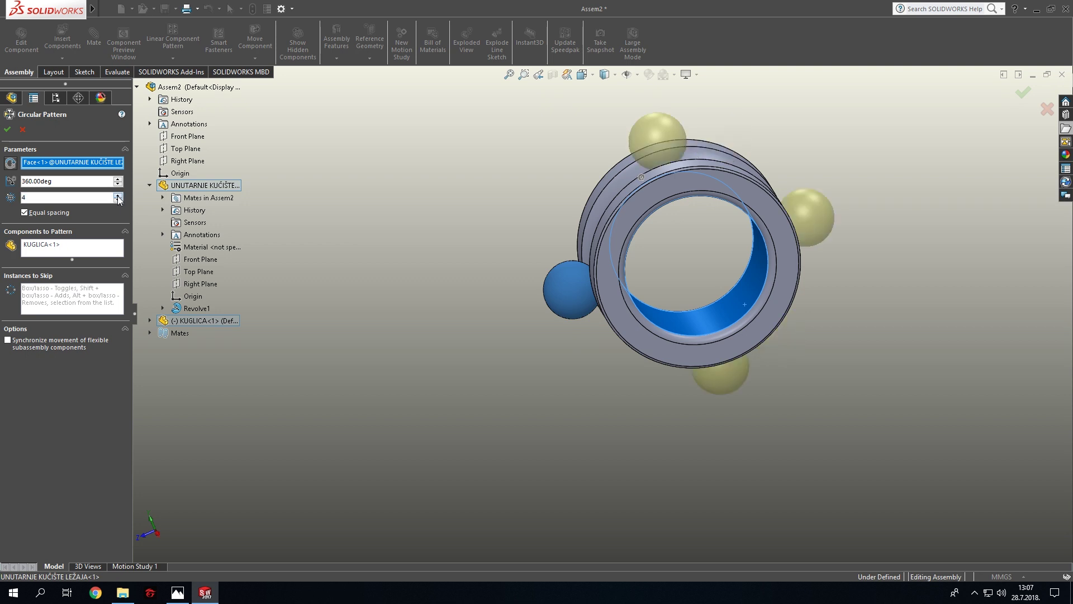
{"action": "double_click", "coordinate": [118, 195]}
{"action": "left_click", "coordinate": [118, 195]}
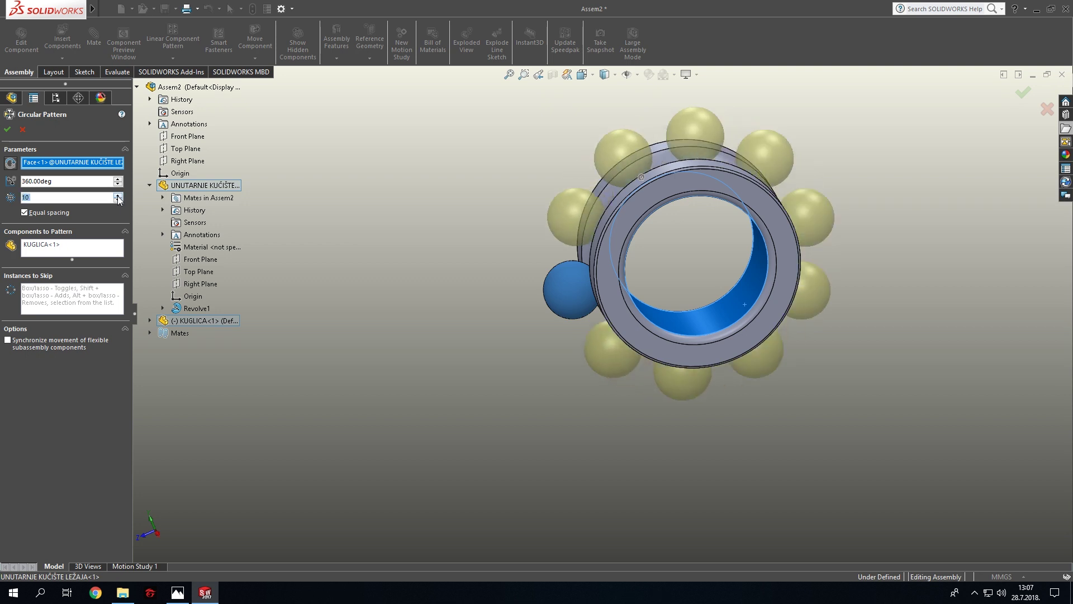
{"action": "double_click", "coordinate": [118, 200]}
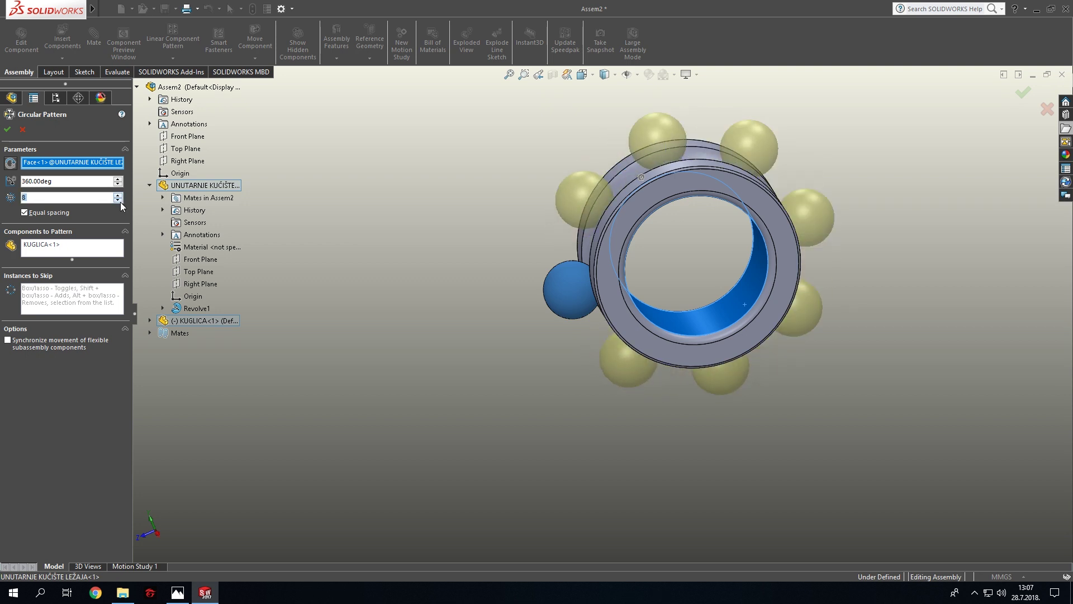
{"action": "left_click", "coordinate": [118, 194]}
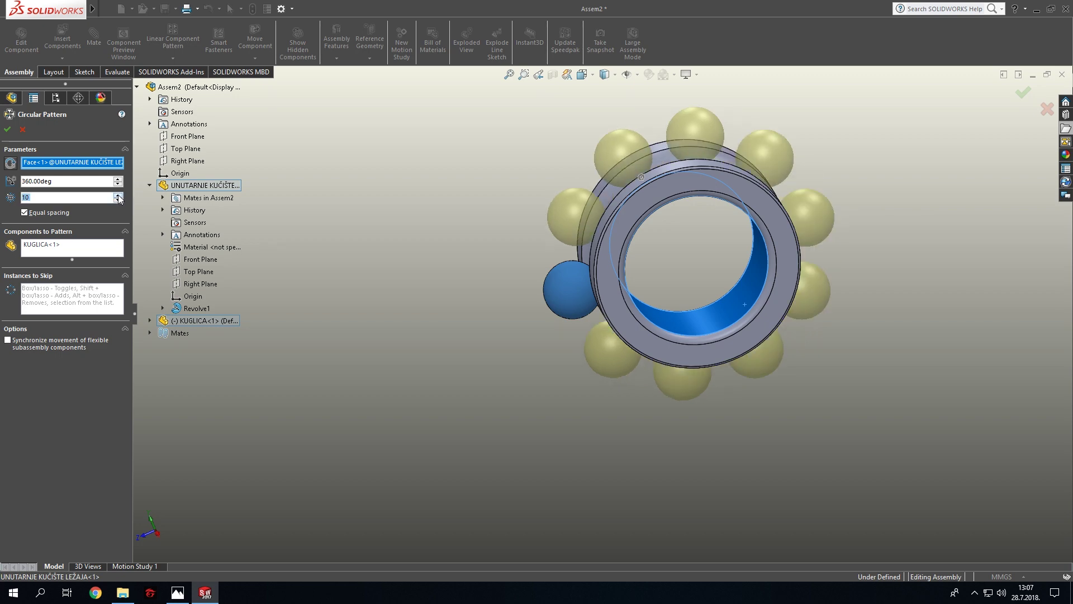
{"action": "left_click", "coordinate": [118, 194]}
{"action": "left_click", "coordinate": [200, 593]}
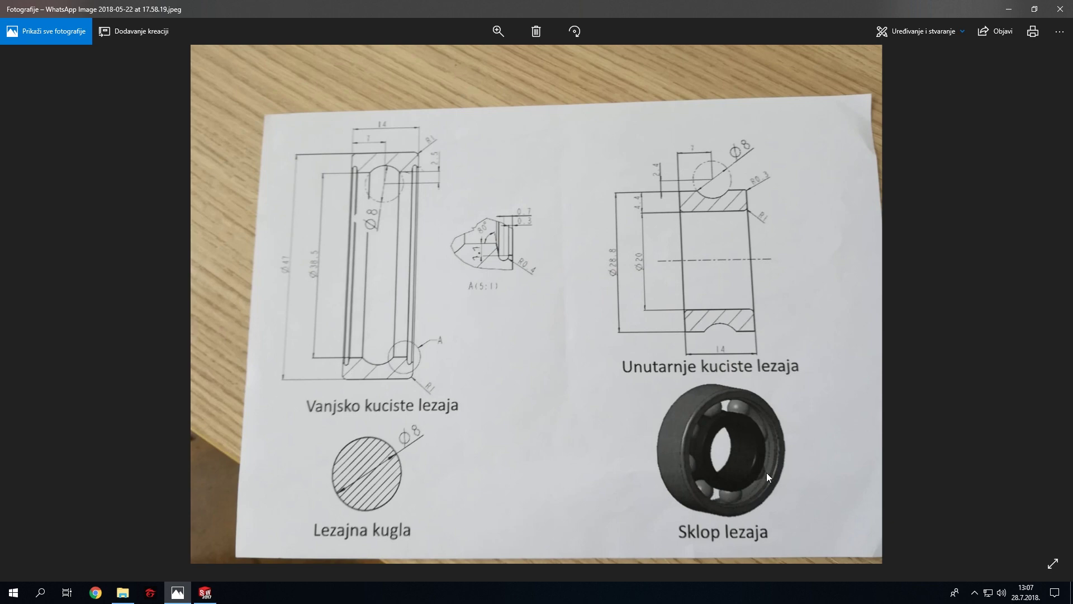
Finish the circular pattern with 8 ball instances and orbit to inspect it.
{"action": "left_click", "coordinate": [197, 595]}
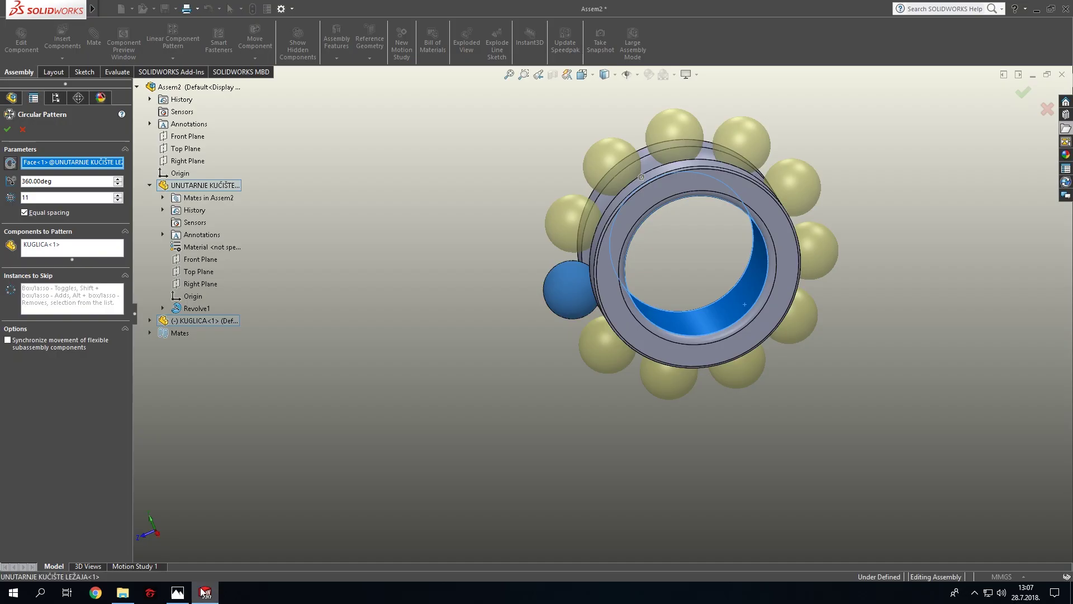
{"action": "left_click", "coordinate": [117, 201]}
{"action": "left_click", "coordinate": [118, 200]}
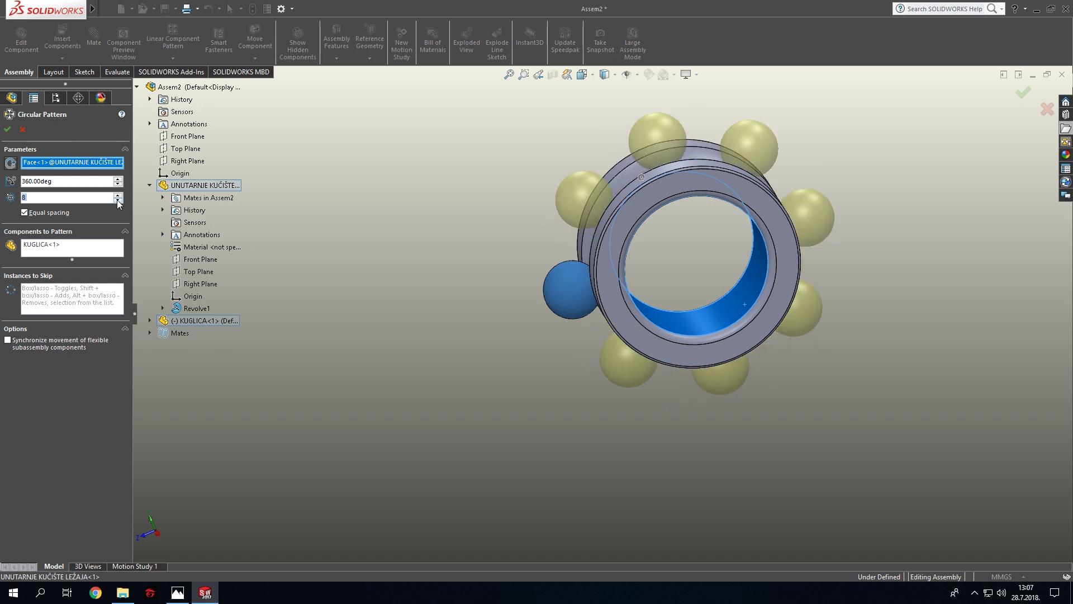
{"action": "left_click", "coordinate": [7, 130]}
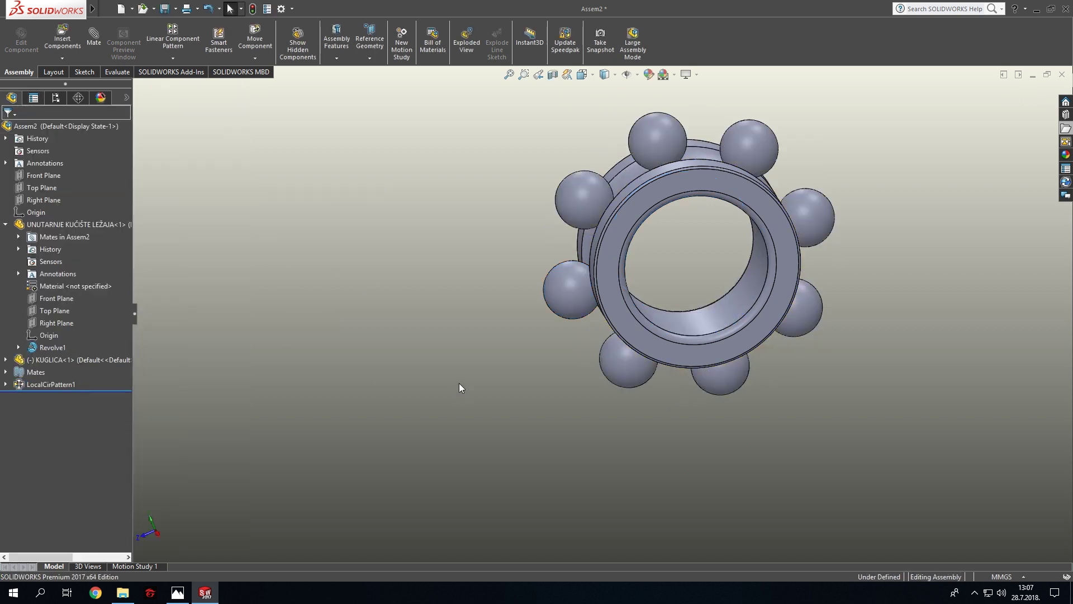
{"action": "mouse_move", "coordinate": [459, 384]}
{"action": "middle_mouse_down"}
{"action": "mouse_move", "coordinate": [521, 398]}
{"action": "mouse_move", "coordinate": [502, 419]}
{"action": "middle_mouse_up"}
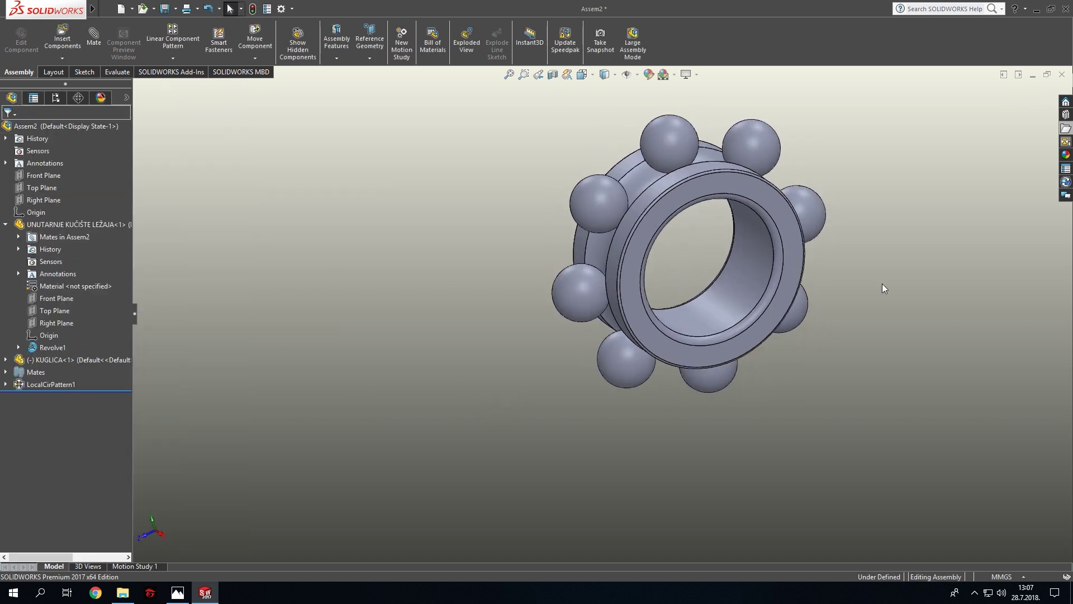
{"action": "mouse_move", "coordinate": [797, 435]}
{"action": "middle_mouse_down"}
{"action": "mouse_move", "coordinate": [757, 412]}
{"action": "mouse_move", "coordinate": [834, 401]}
{"action": "mouse_move", "coordinate": [551, 376]}
{"action": "middle_mouse_up"}
Insert the VANJSKO KUĆIŠTE LEŽAJA outer race part and place it in the assembly.
{"action": "left_click", "coordinate": [69, 39]}
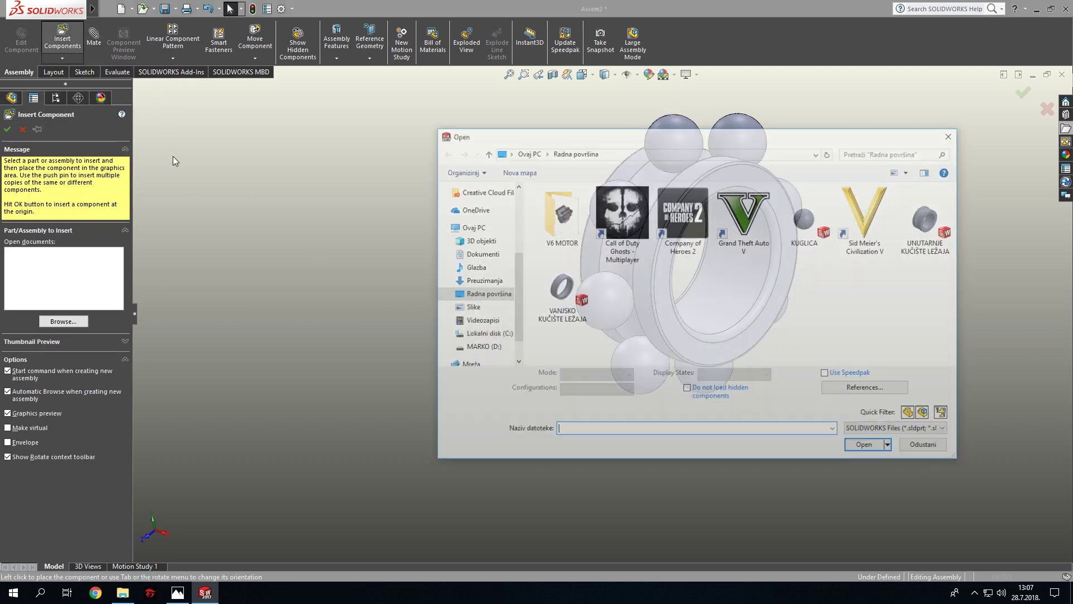
{"action": "double_click", "coordinate": [568, 290]}
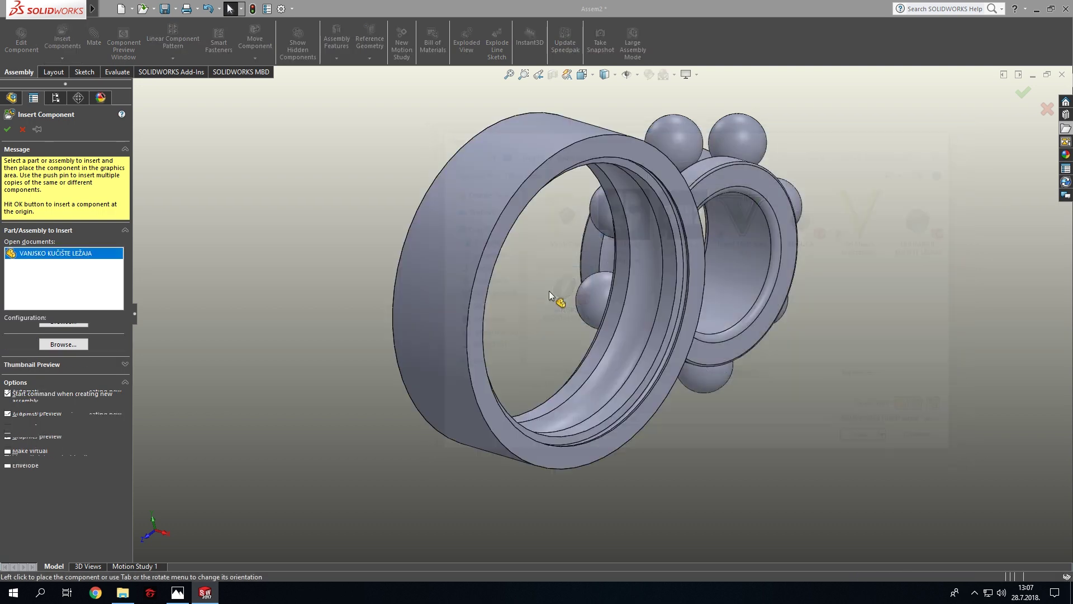
{"action": "left_click", "coordinate": [472, 357]}
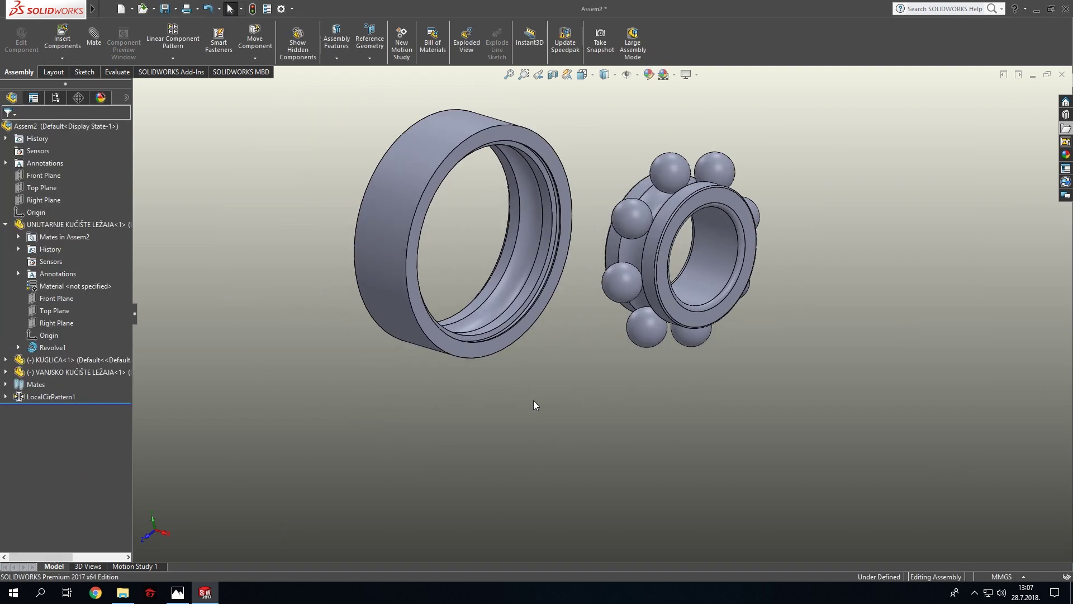
Select the outer race component and expand its feature tree in the FeatureManager.
{"action": "mouse_move", "coordinate": [548, 400]}
{"action": "middle_mouse_down"}
{"action": "mouse_move", "coordinate": [541, 410]}
{"action": "mouse_move", "coordinate": [521, 396]}
{"action": "middle_mouse_up"}
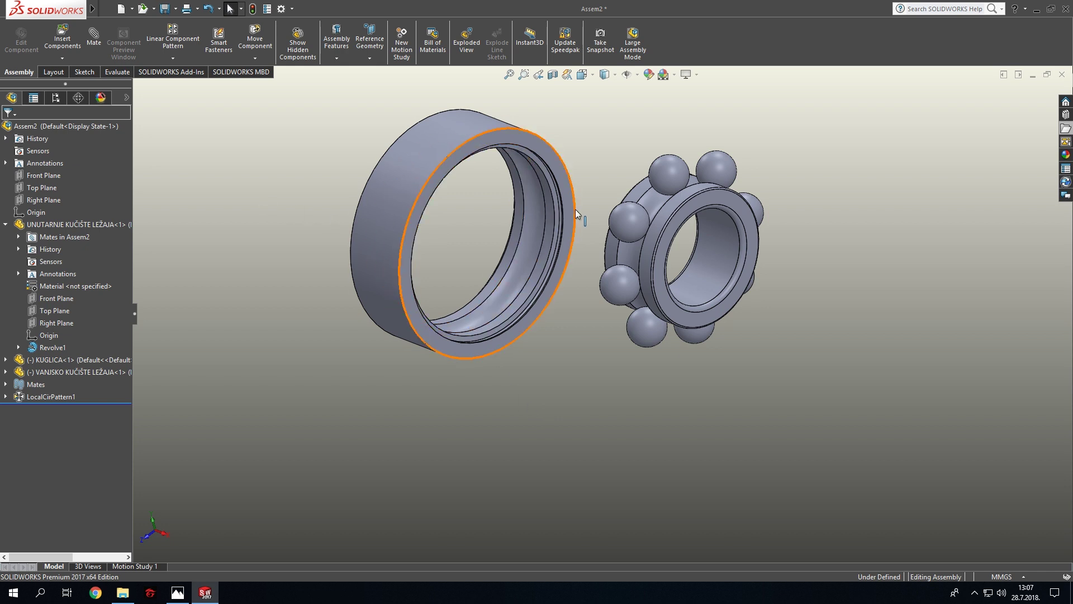
{"action": "left_click", "coordinate": [537, 207]}
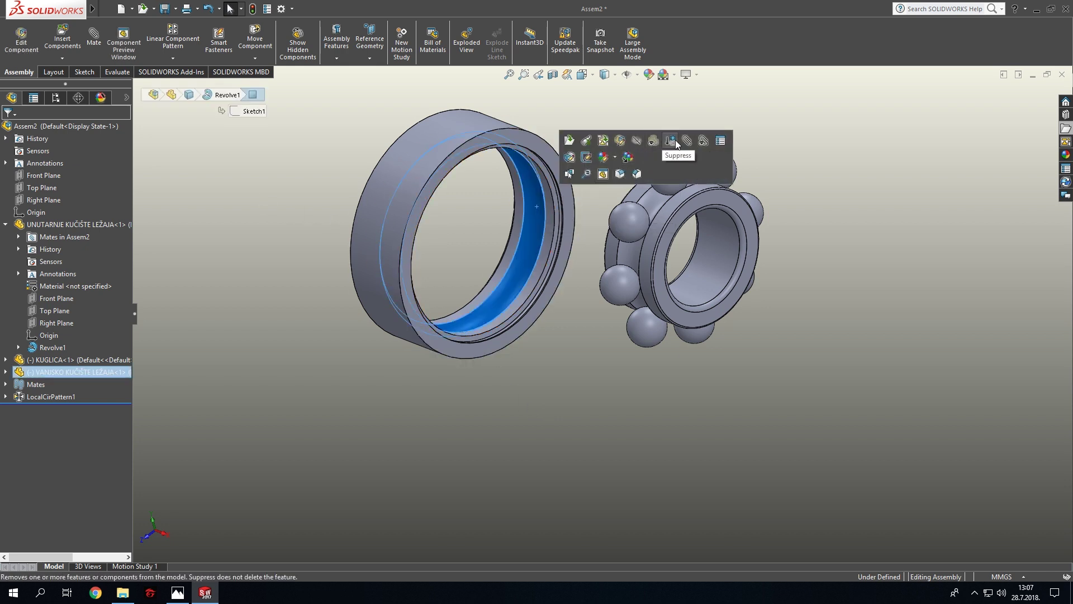
{"action": "left_click", "coordinate": [344, 440]}
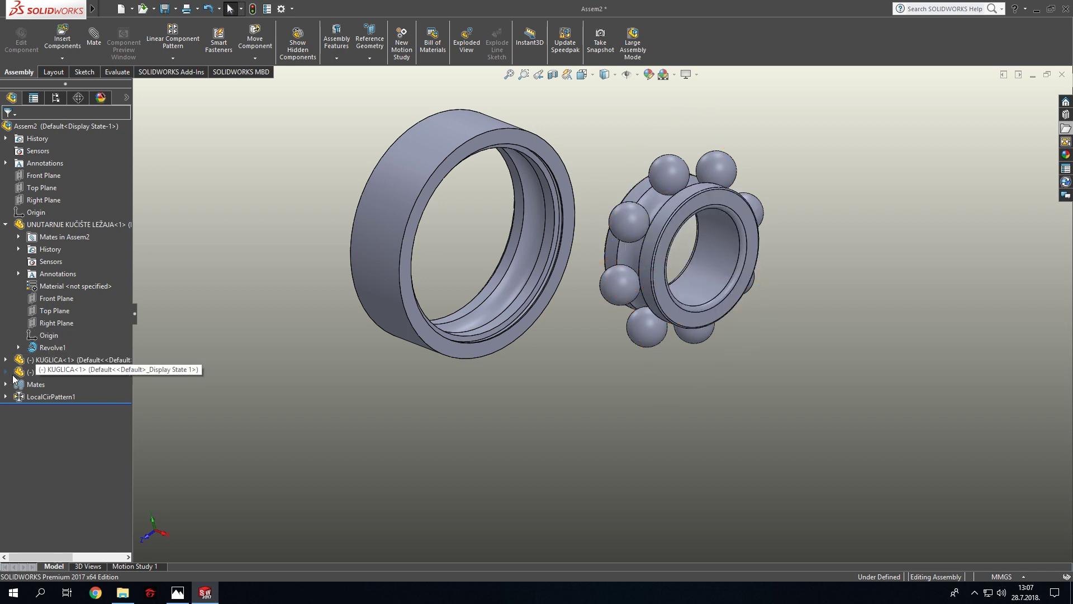
{"action": "left_click", "coordinate": [58, 372]}
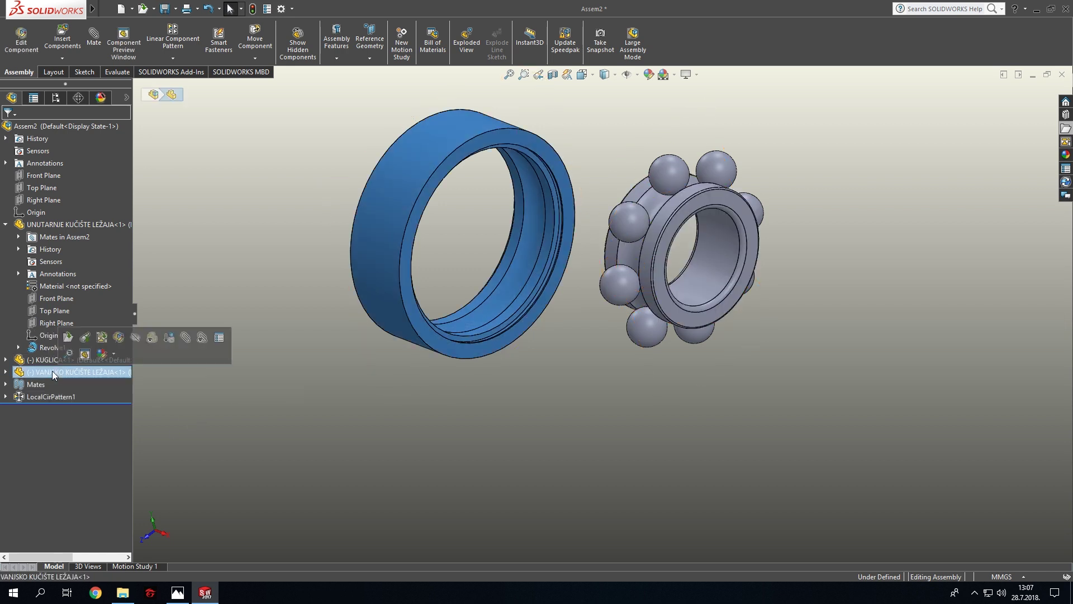
{"action": "left_click", "coordinate": [5, 372]}
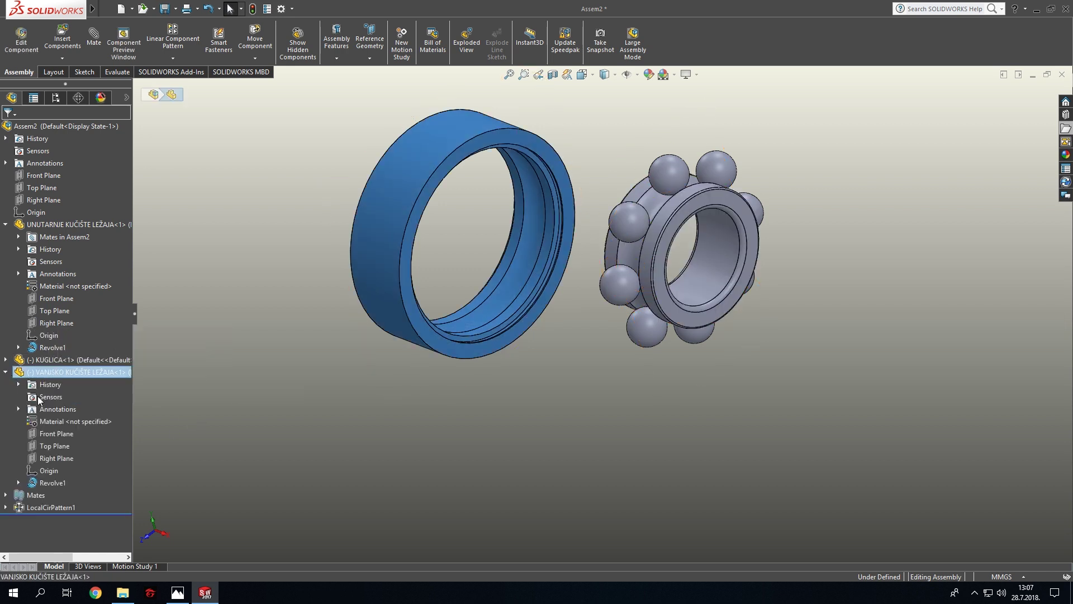
Mate the outer race Origin coincident with the inner race Origin, then orbit to review.
{"action": "left_click", "coordinate": [50, 470]}
{"action": "left_click", "coordinate": [60, 453]}
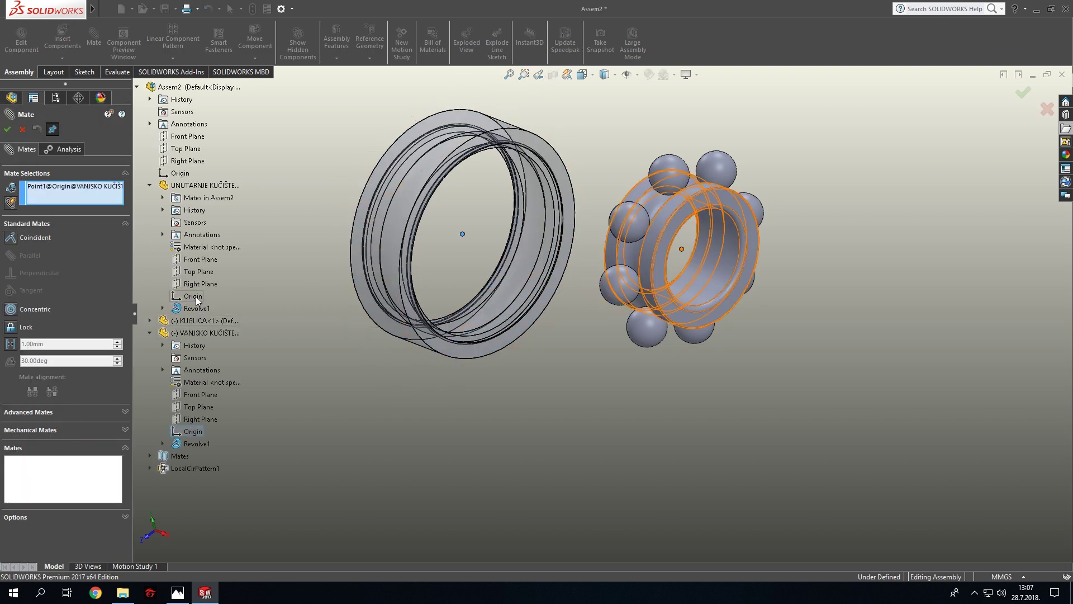
{"action": "left_click", "coordinate": [194, 297]}
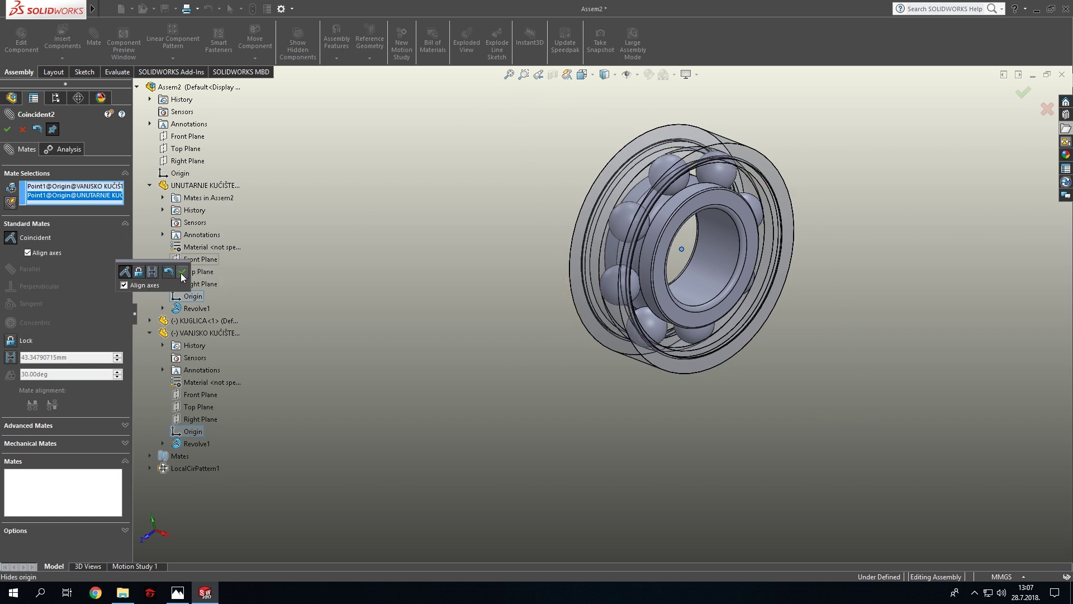
{"action": "left_click", "coordinate": [183, 273]}
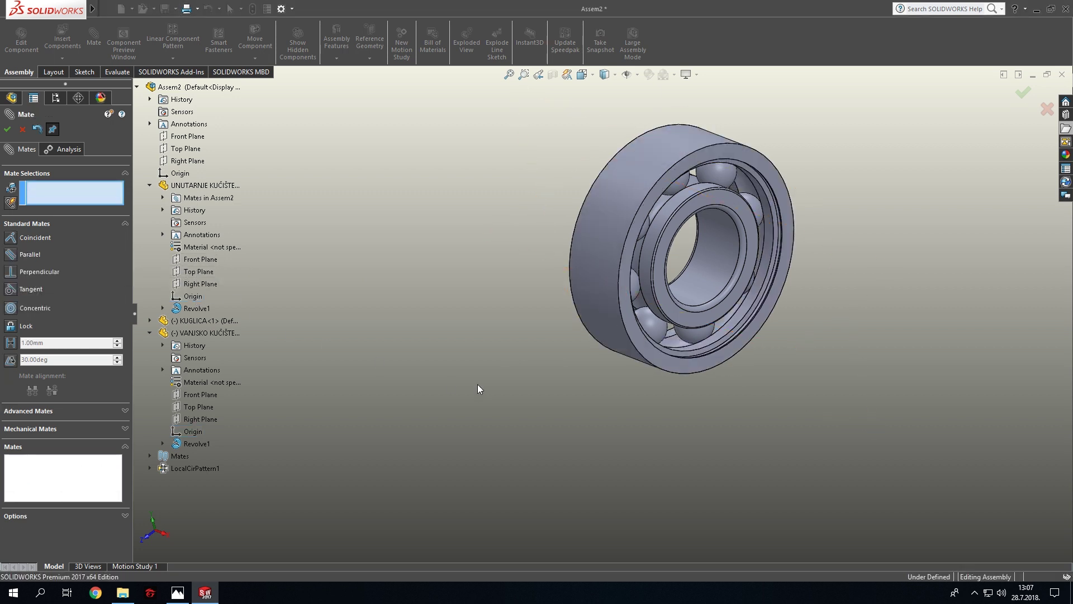
{"action": "key", "text": "Escape"}
{"action": "mouse_move", "coordinate": [794, 455]}
{"action": "middle_mouse_down"}
{"action": "mouse_move", "coordinate": [750, 405]}
{"action": "mouse_move", "coordinate": [710, 395]}
{"action": "mouse_move", "coordinate": [766, 420]}
{"action": "mouse_move", "coordinate": [783, 448]}
{"action": "middle_mouse_up"}
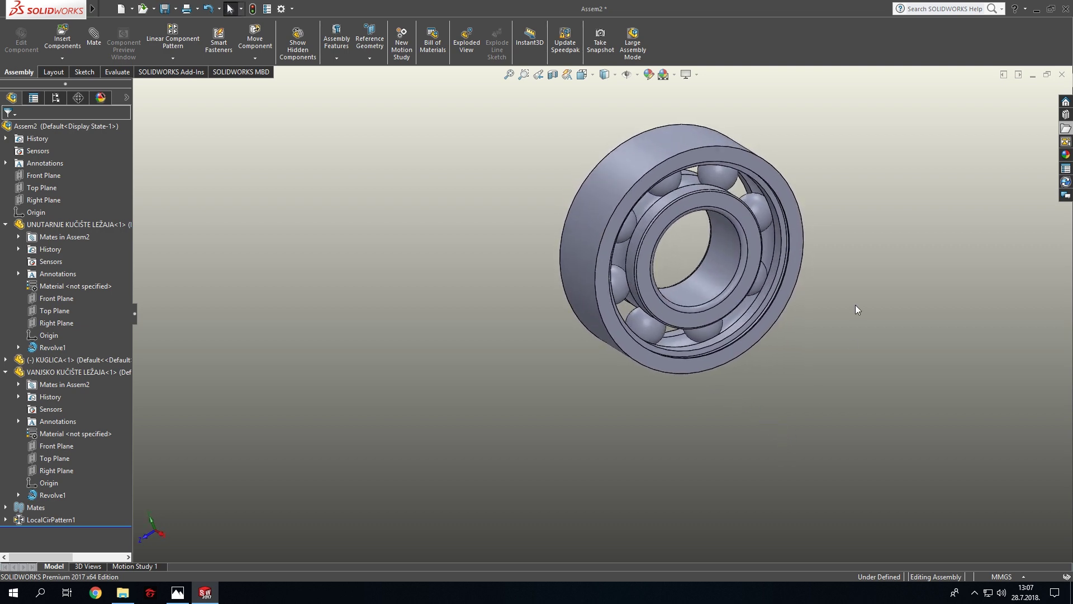
{"action": "mouse_move", "coordinate": [857, 309]}
{"action": "middle_mouse_down"}
{"action": "mouse_move", "coordinate": [669, 297]}
{"action": "mouse_move", "coordinate": [839, 330]}
{"action": "mouse_move", "coordinate": [841, 385]}
{"action": "mouse_move", "coordinate": [786, 335]}
{"action": "mouse_move", "coordinate": [746, 359]}
{"action": "mouse_move", "coordinate": [586, 407]}
{"action": "middle_mouse_up"}
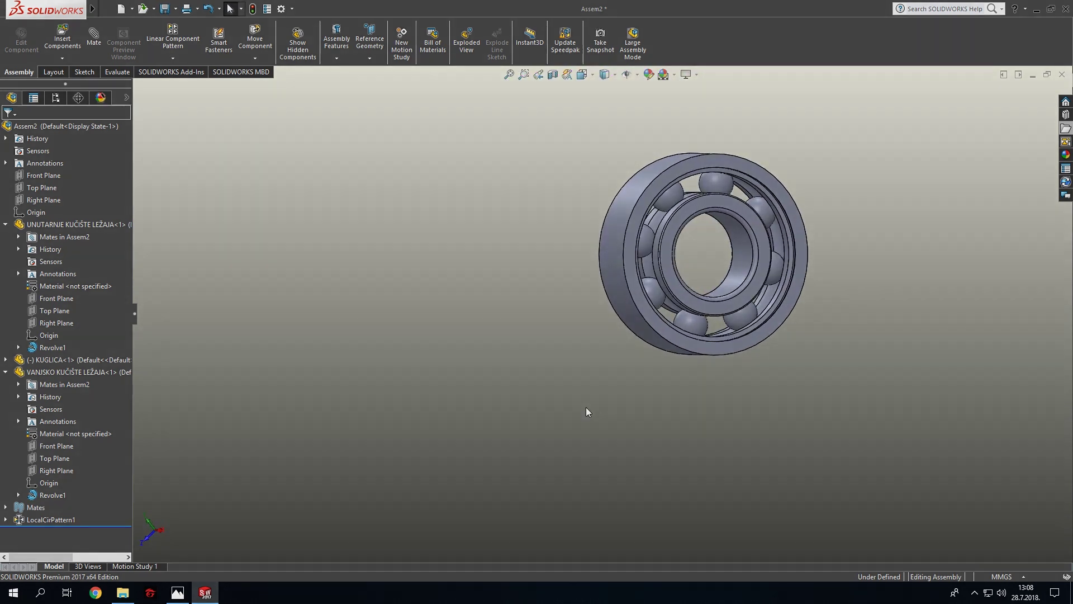